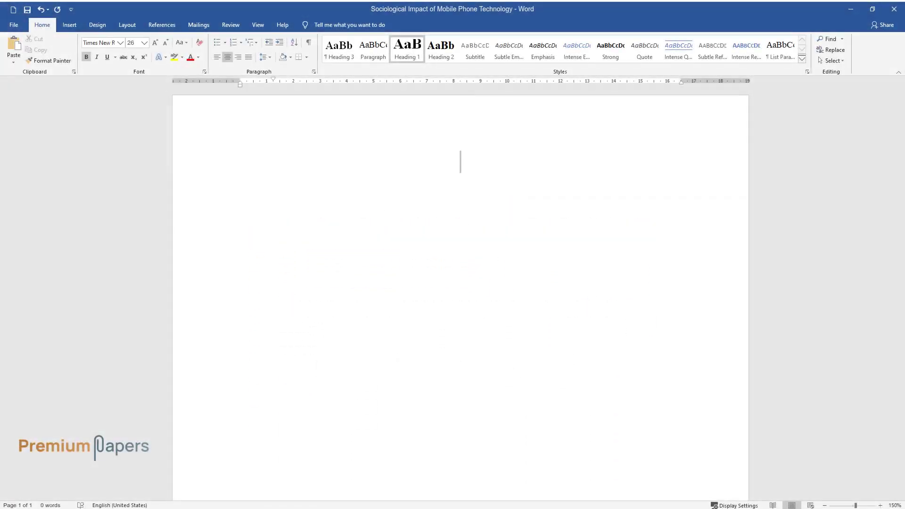
Step: Enter the title "Sociological Impact of Mobile Phone Technology" and add a Heading 2 reading "Introduction" below it
type("Sociologic")
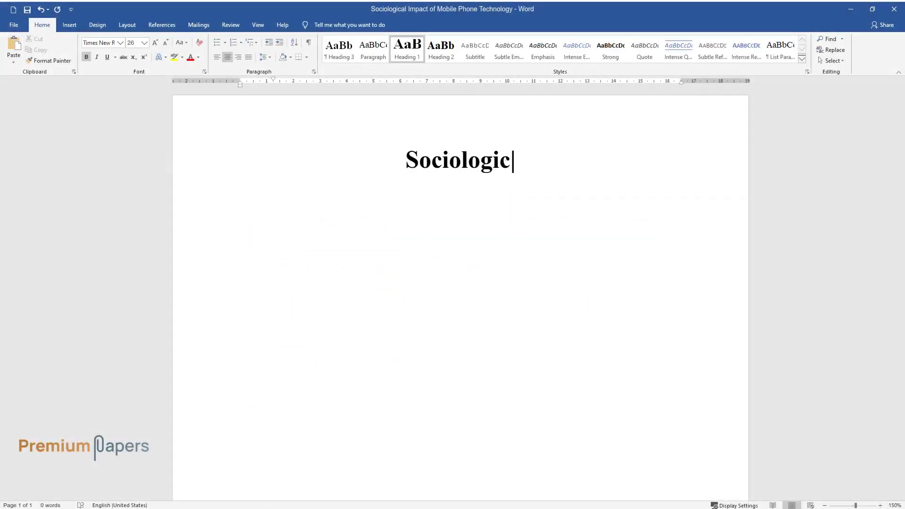
type("al Impact of Mobile Phone Technology")
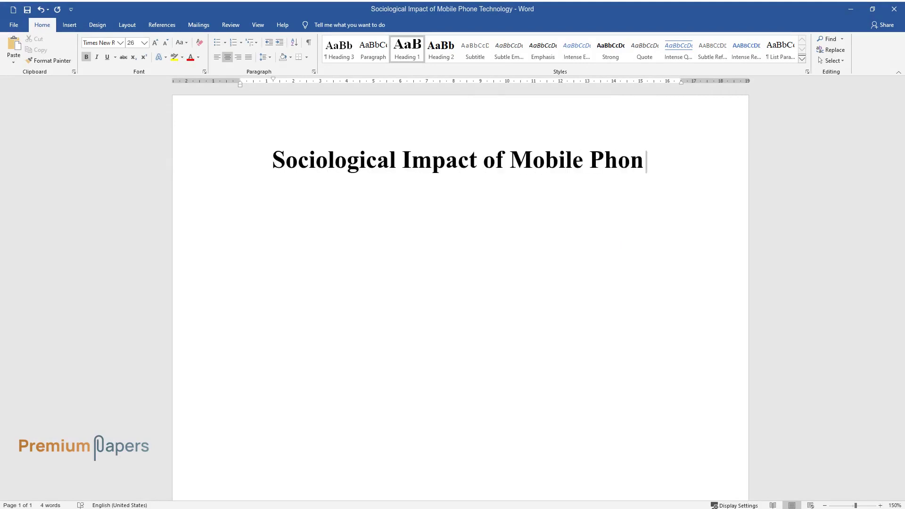
key("Return")
key("ctrl+alt+2")
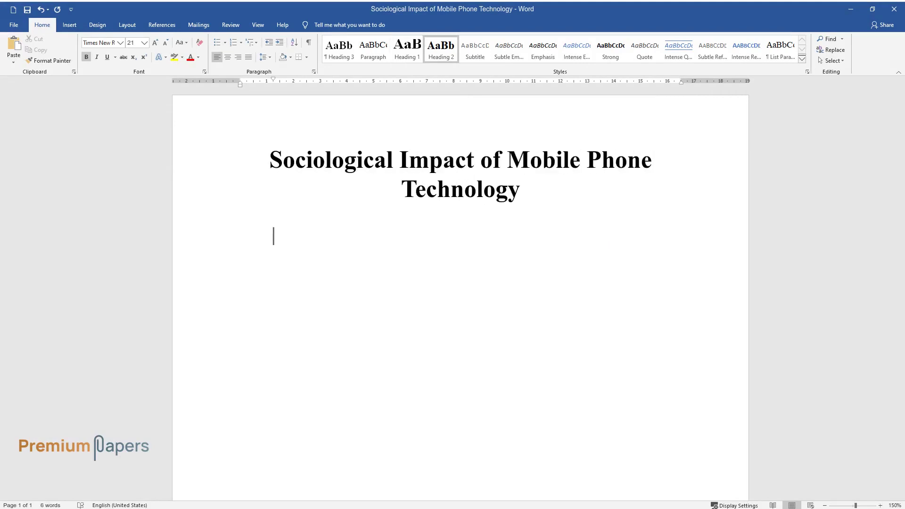
type("Introduction")
key("Return")
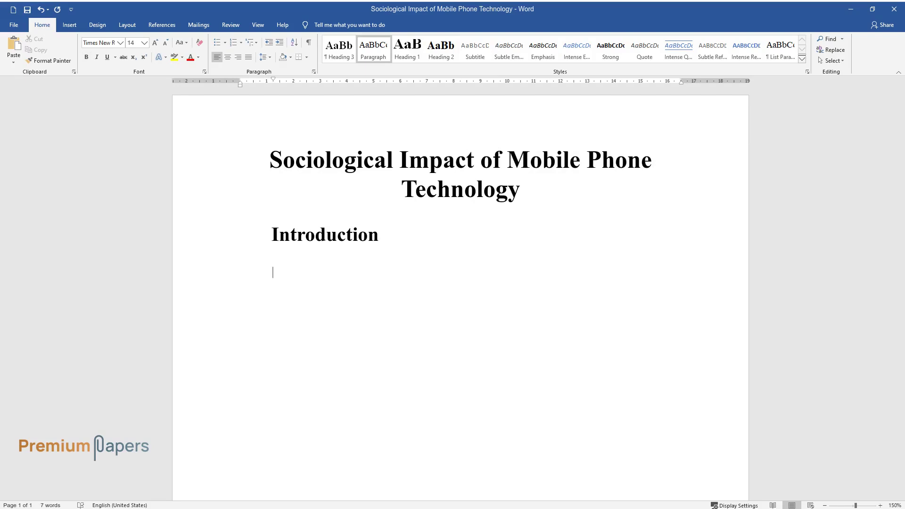
Step: Open the introduction by writing that cell phones drastically transformed the twentieth century's technological landscape and radically changed the social fabric of many communities for centuries
type("The invention of cel")
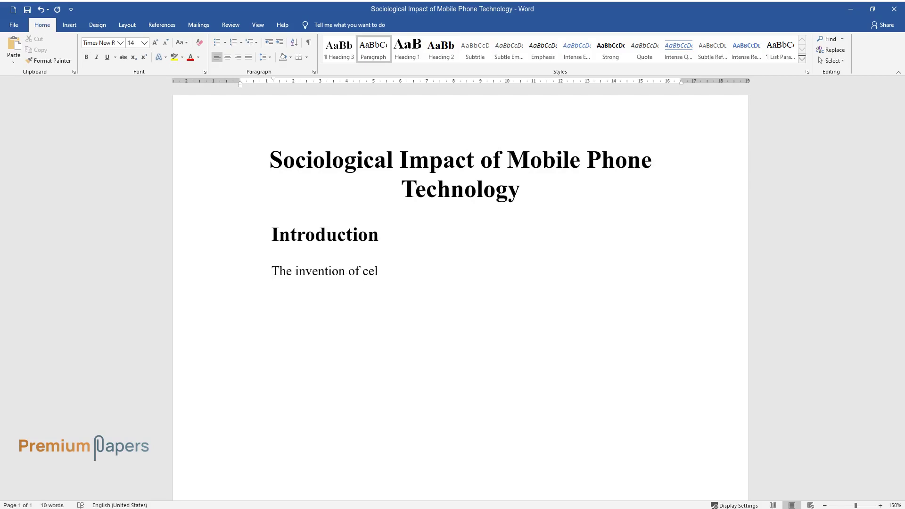
type("l phones drastically transformed no")
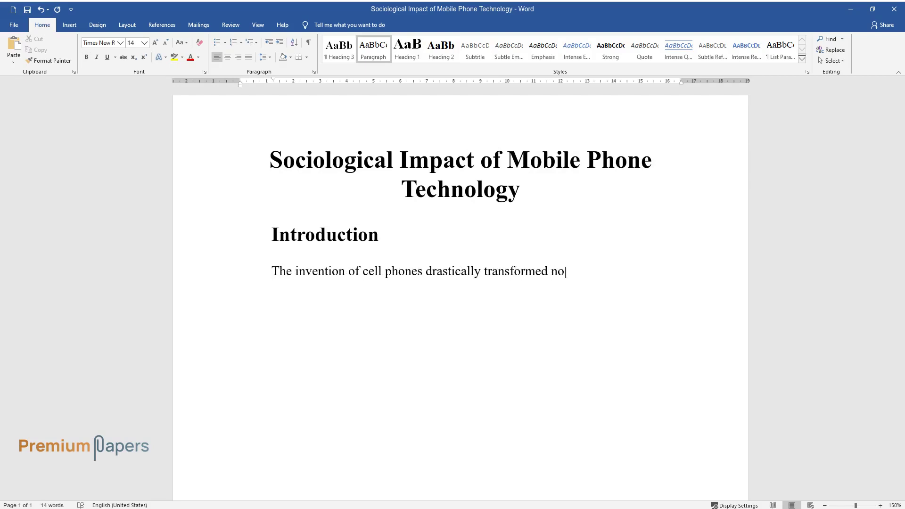
type("t only the technological landscape ")
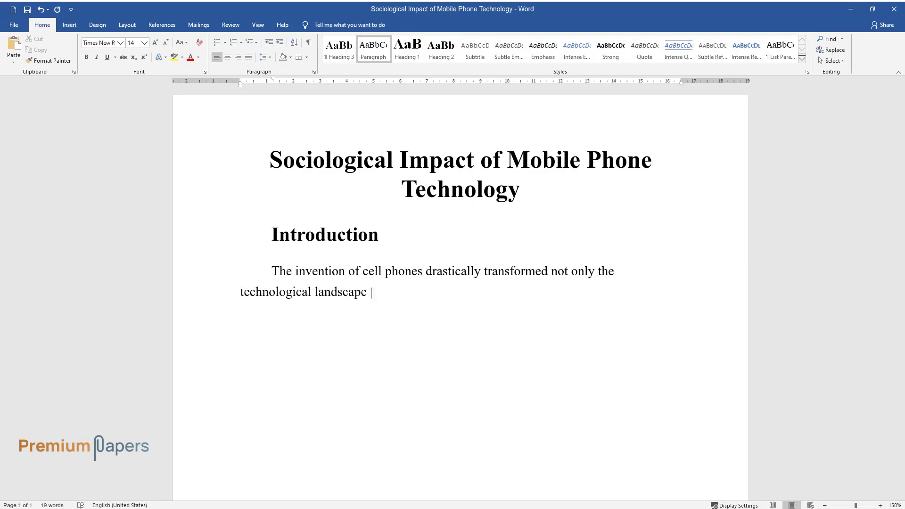
type("of the twentieth century but also ra")
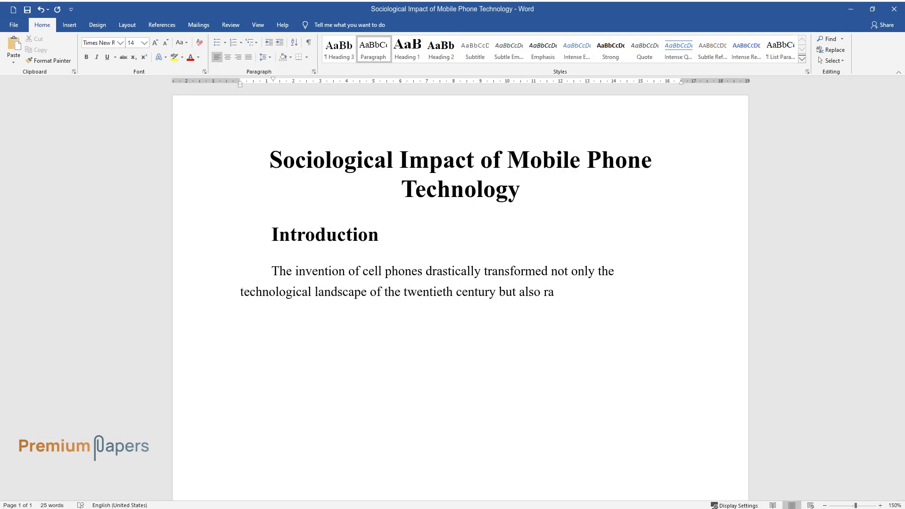
type("dically changed the social")
type(" fabric o")
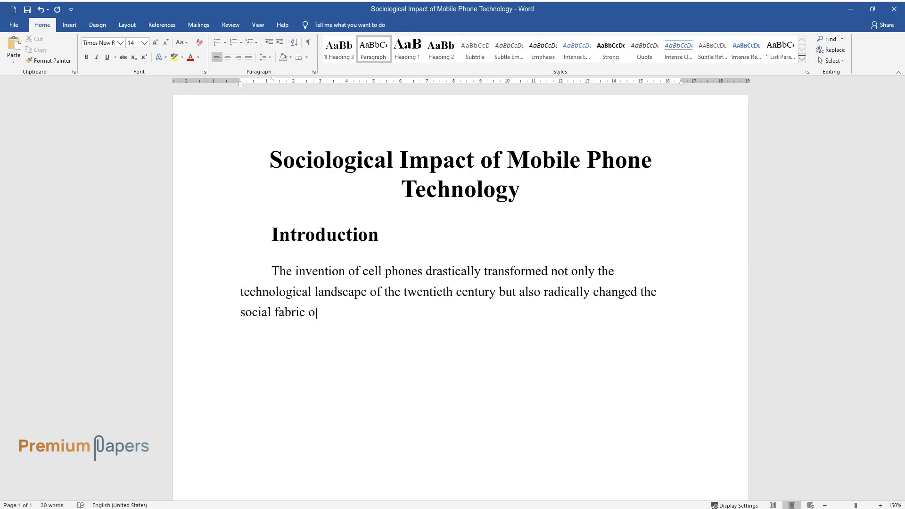
type("f many communities around the world for centuries to follow. A short documentary titled \"How is ")
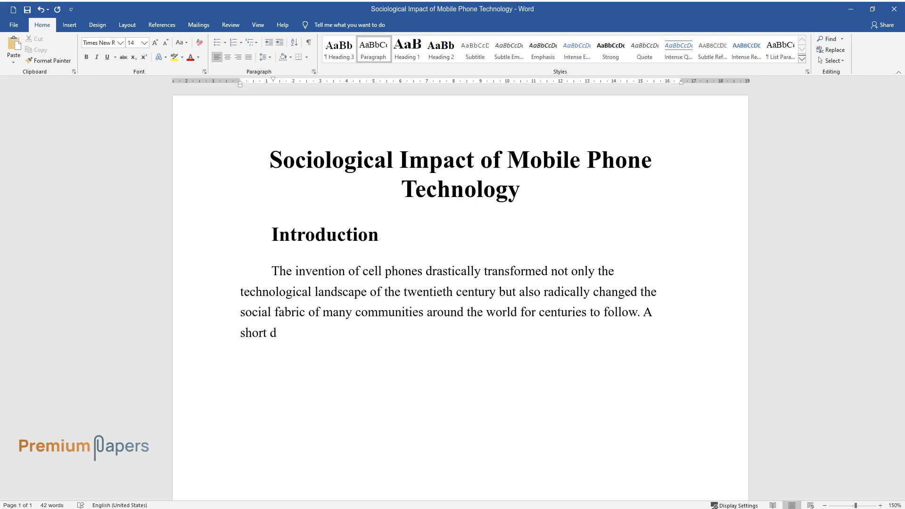
Step: Cite the documentary “How is Your Phone Changing You?” on more than 6 billion of seven billion people using mobile phones, showing their popularity and usefulness
type("Your Phon")
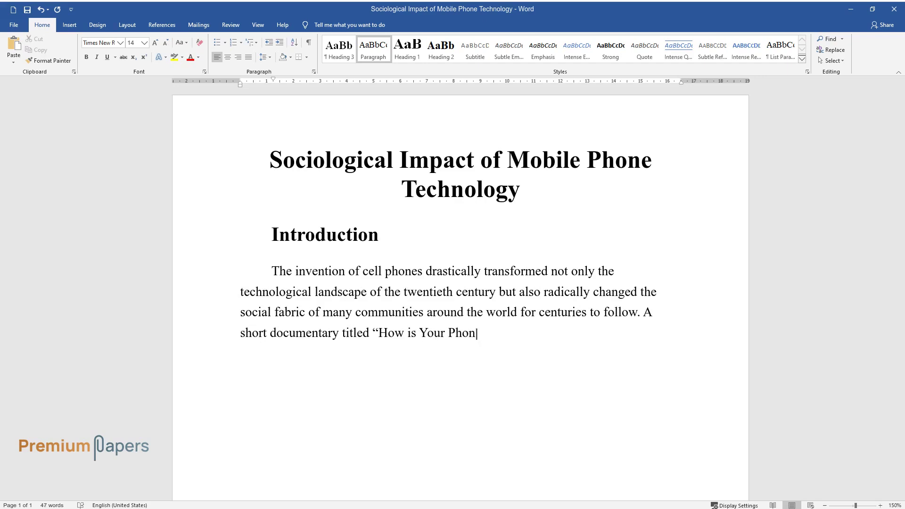
type("e Changing You?\" reveals that out o")
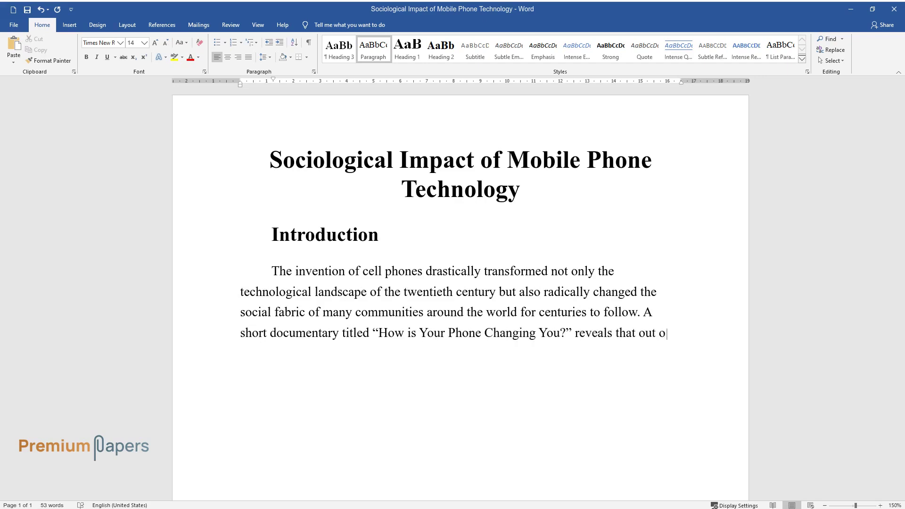
type("f seven billion people currently li")
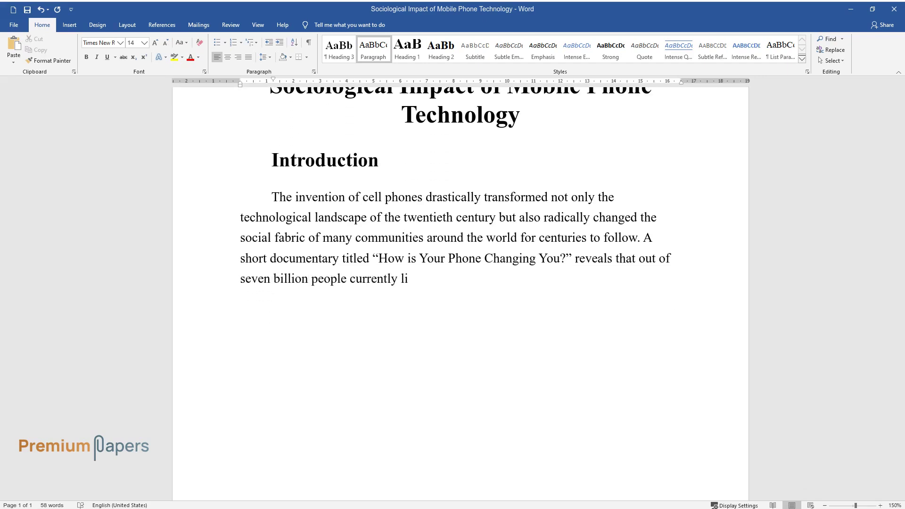
type("ving, more than 6 billion own and r")
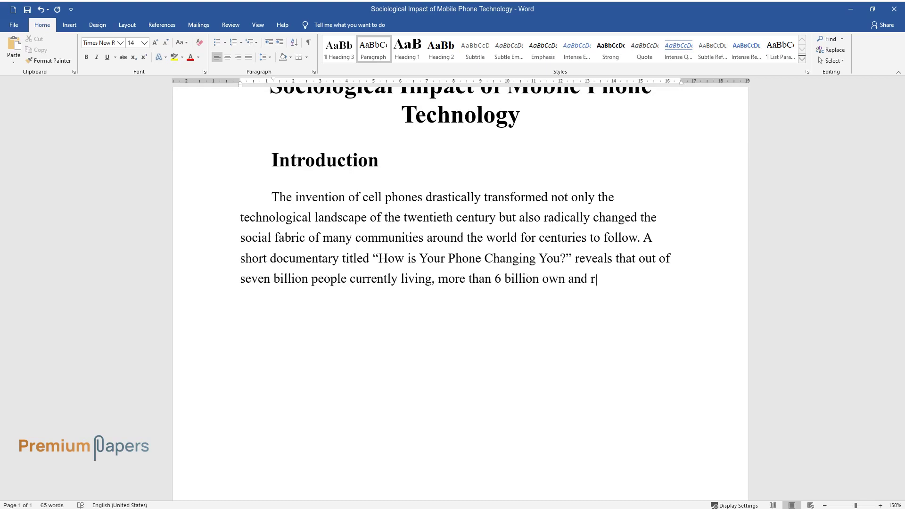
type("egularly use mobile phones, which se")
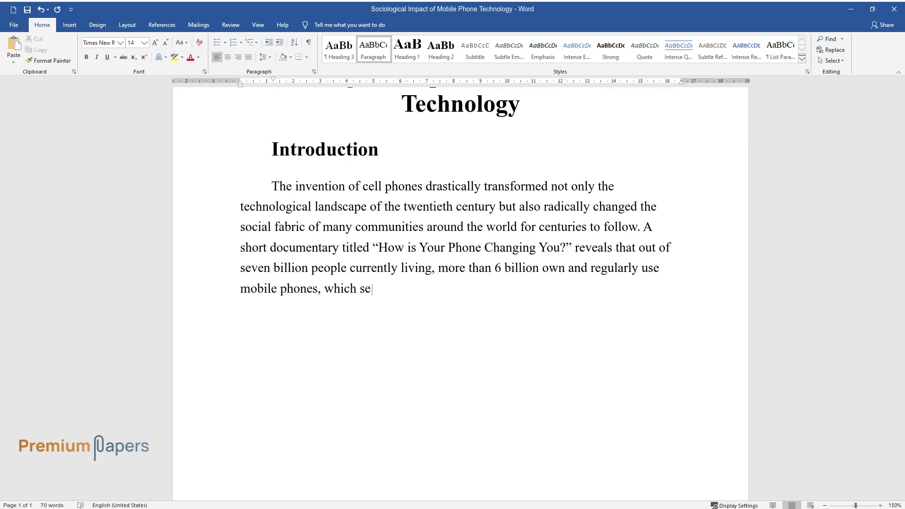
type("rves as a testament to their popula")
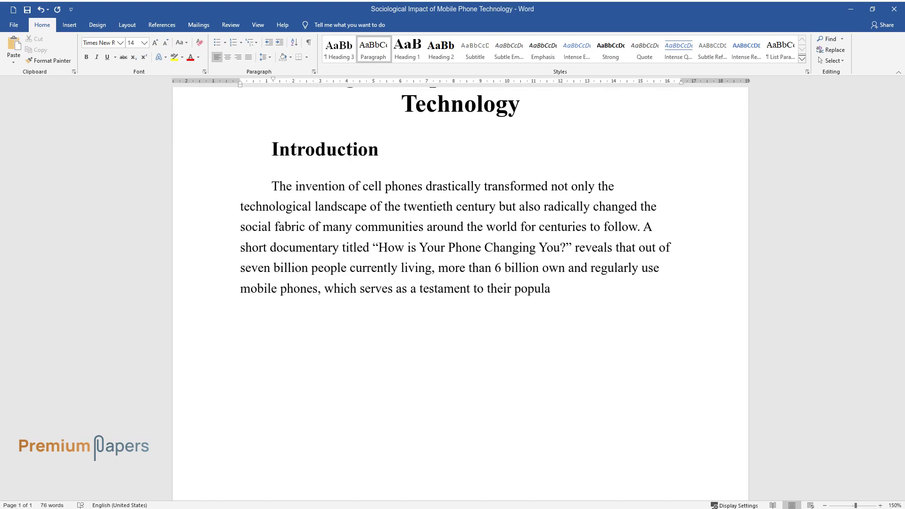
type("rity and usefulness. However, in hi")
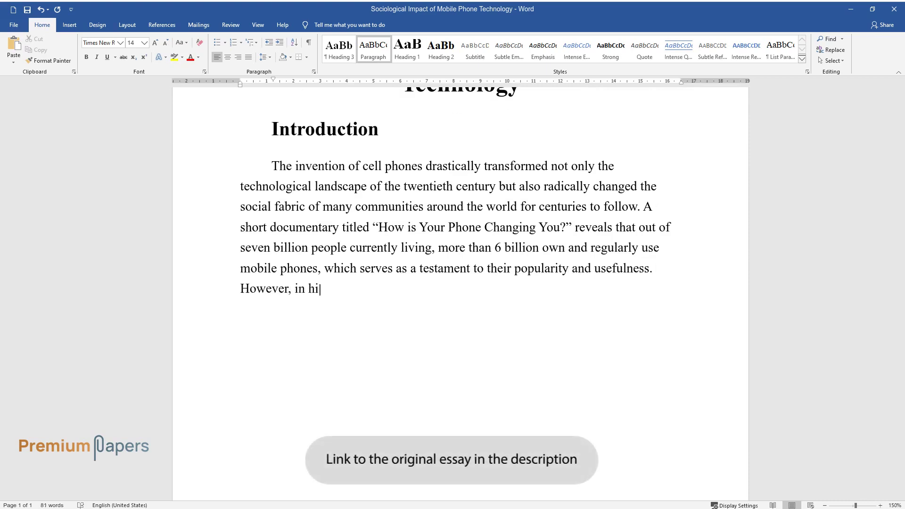
Step: Add the argument from “Taken for Grantedness: The Embedding of Mobile Communication into Society” that technology-mediated interaction costs people personal spaces and meaningful connections
type("s book titled “Taken for Grantednes")
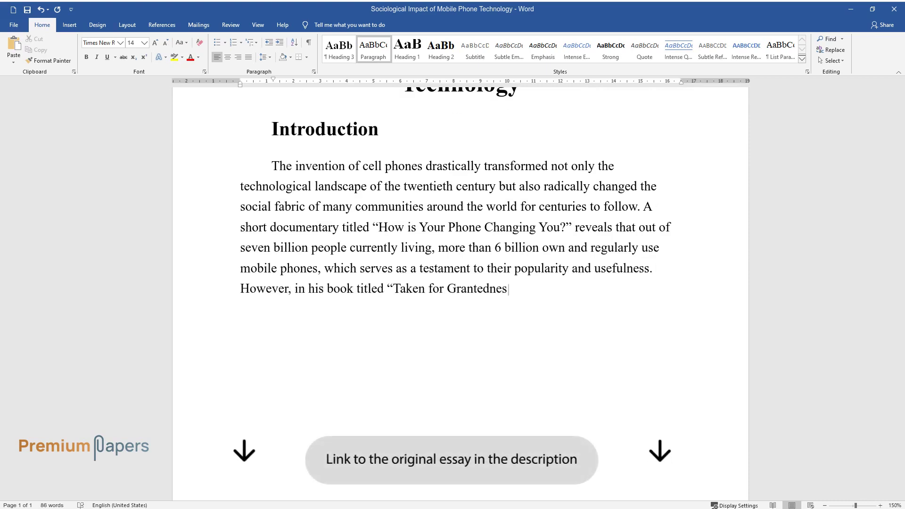
type("s: The Embedding of Mobile Communic")
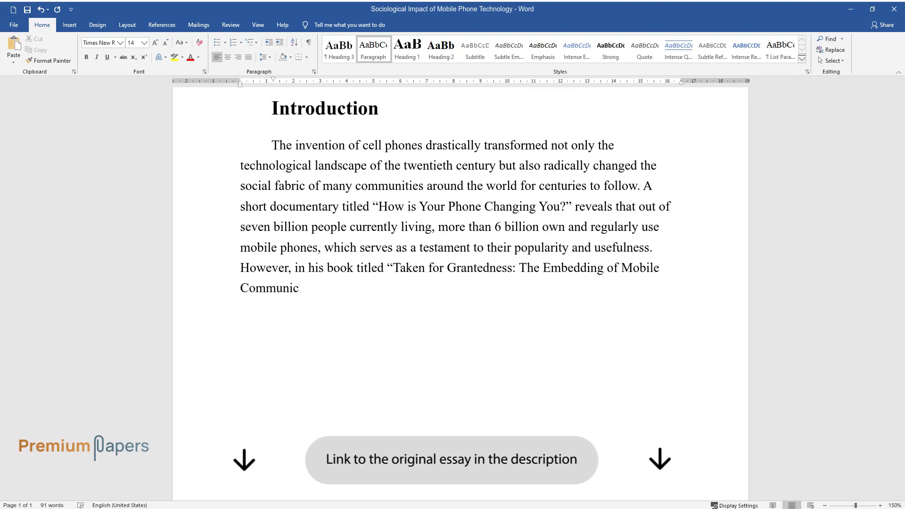
type("ation into Society” Rich Ling, argu")
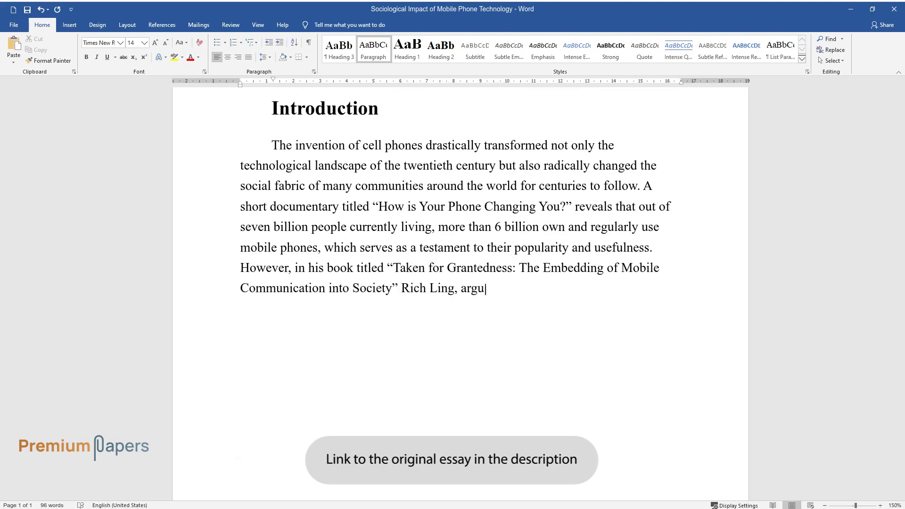
type("es that the mediation of social int")
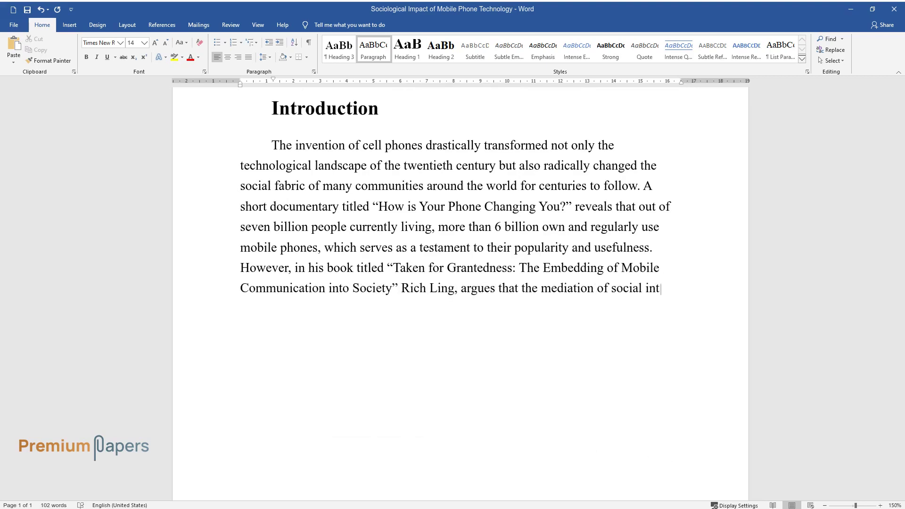
type("eraction by technology is associate")
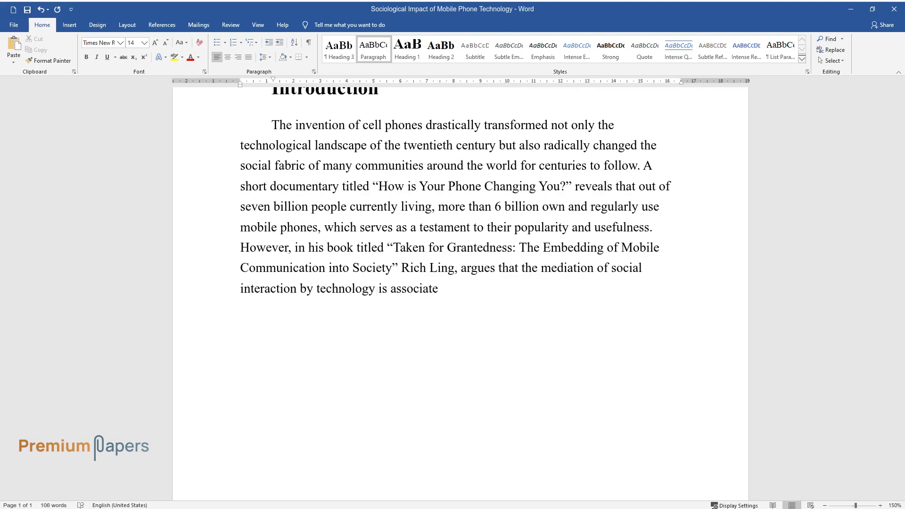
type("d with numerous negative outcomes s")
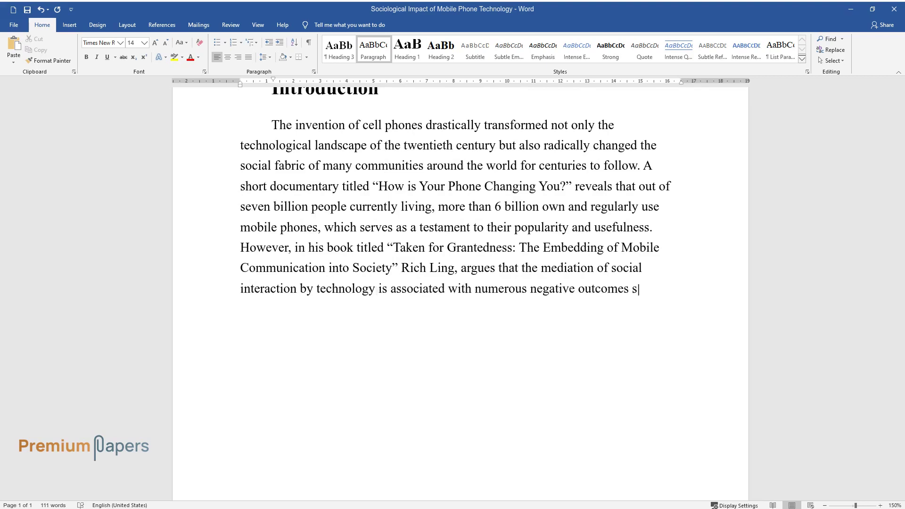
type("uch as the disappearance of")
type(" people’")
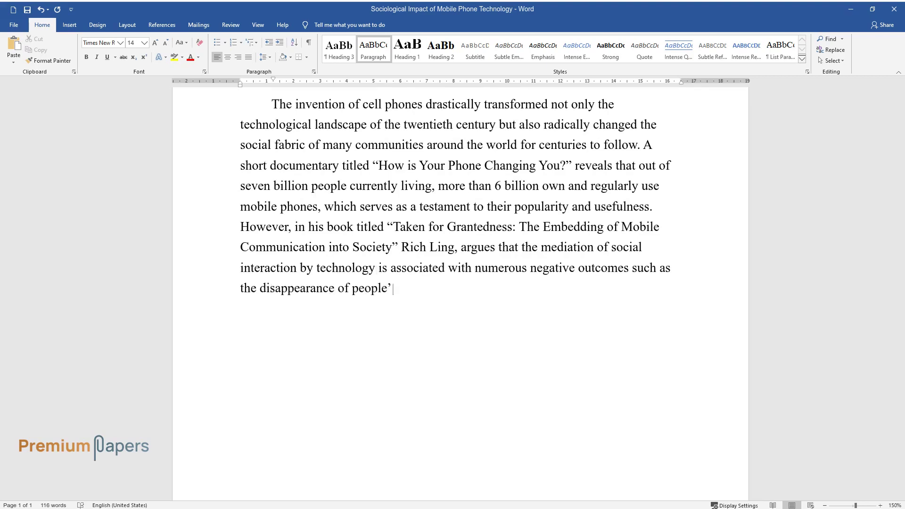
type("s personal spaces and a lack of mea")
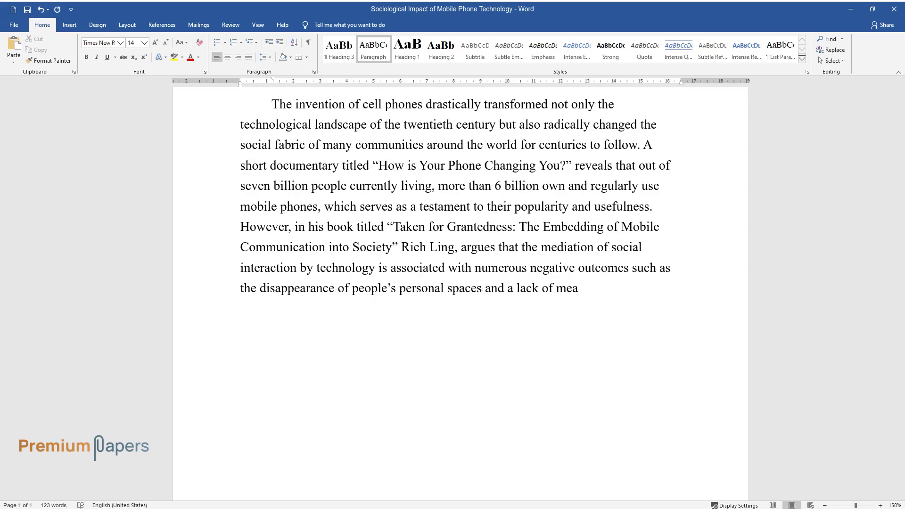
type("ningful connections. This paper aim")
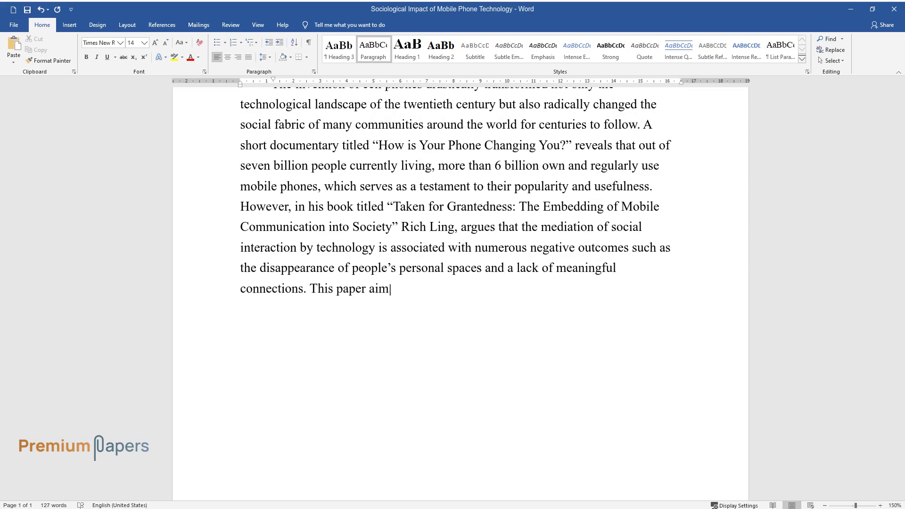
Step: State that the paper aims to discuss the social impact of communication technology
type("s to discuss the social impact of co")
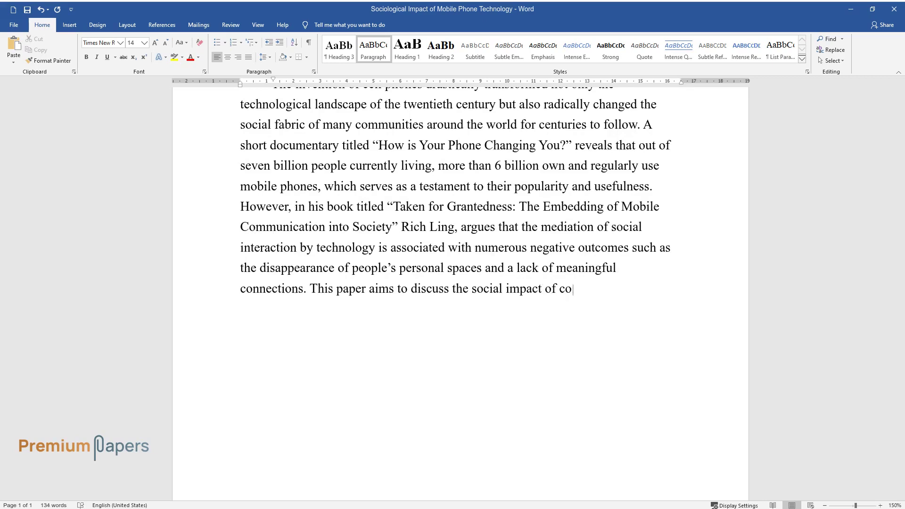
type("mmunication technology. I")
type("t will be")
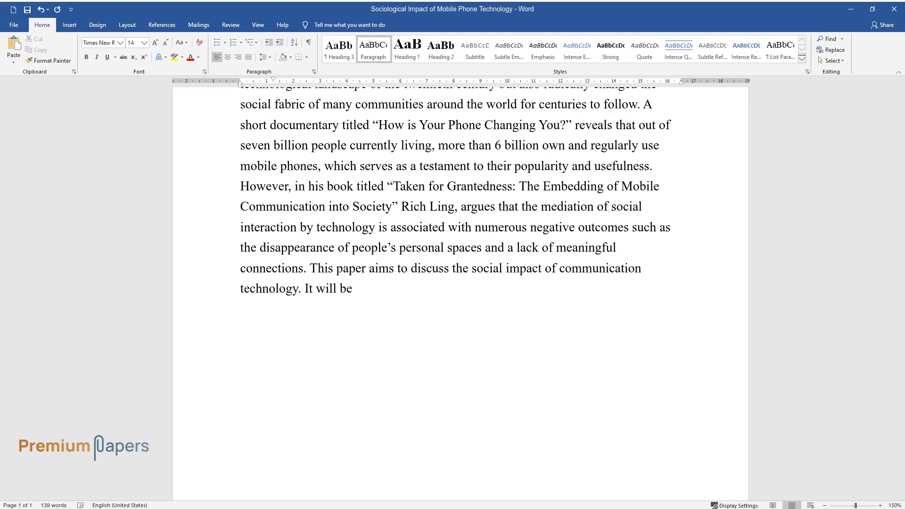
Step: Finish the introduction with the thesis that, despite unanticipated negative effects, stronger social cohesion, economic growth and easier communication justify mobile telephony's existence
type(" argued that despite some unanticip")
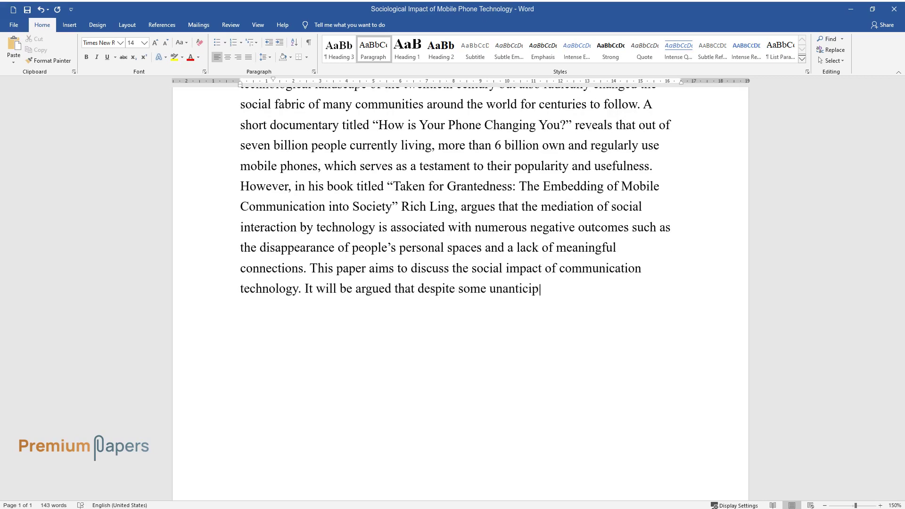
type("ated negative effects of mobile phon")
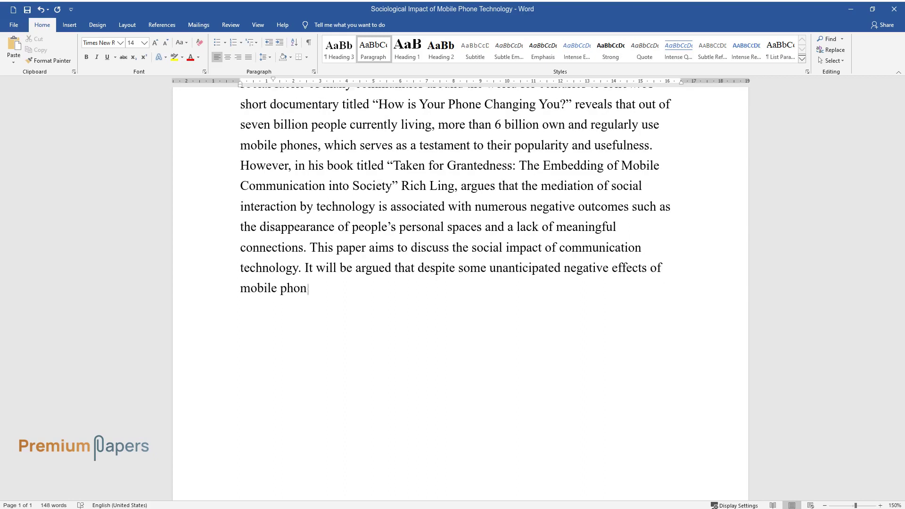
type("es on society, the key benefits of")
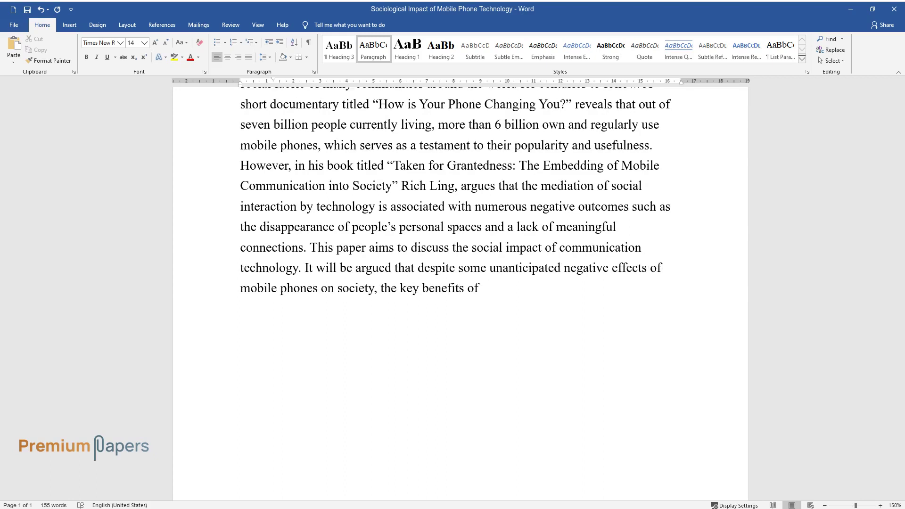
type(" the use of mobile telephony such as")
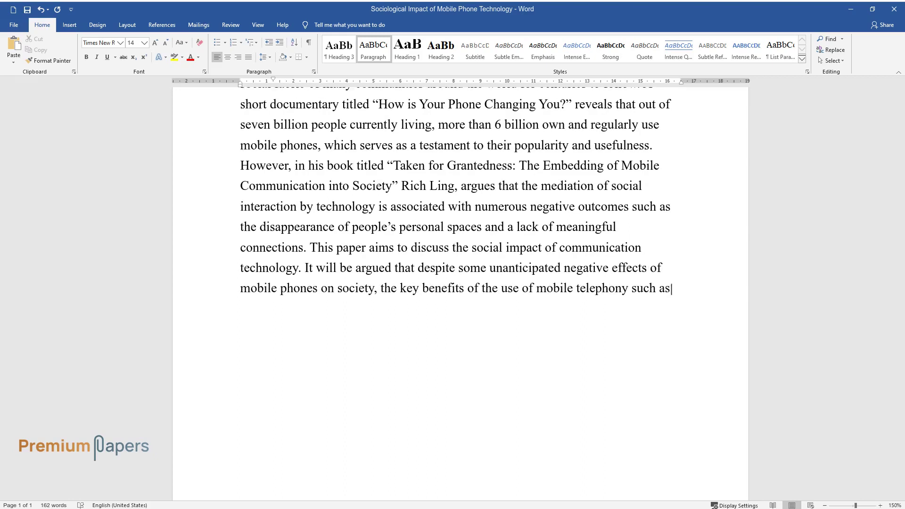
type(" the strengthening of social cohesi")
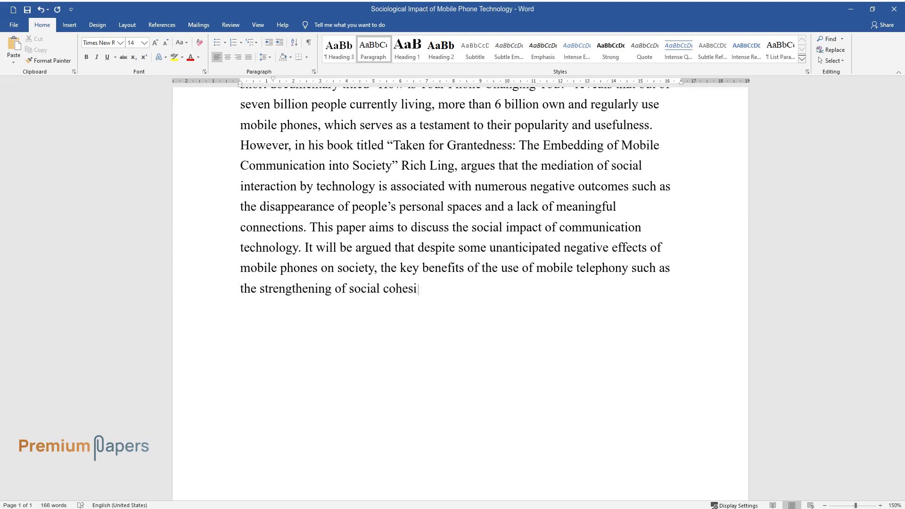
type("on, promotion of economic growth, a")
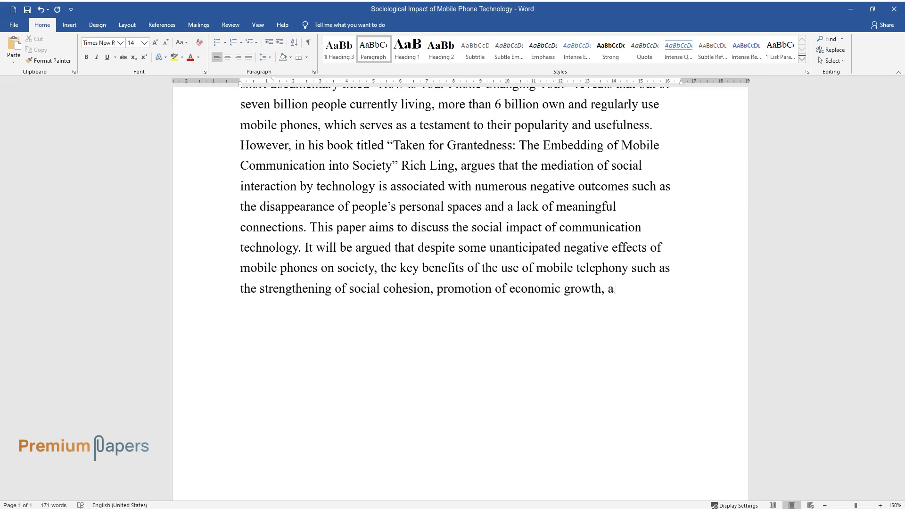
type("nd facilitation of communication justify its")
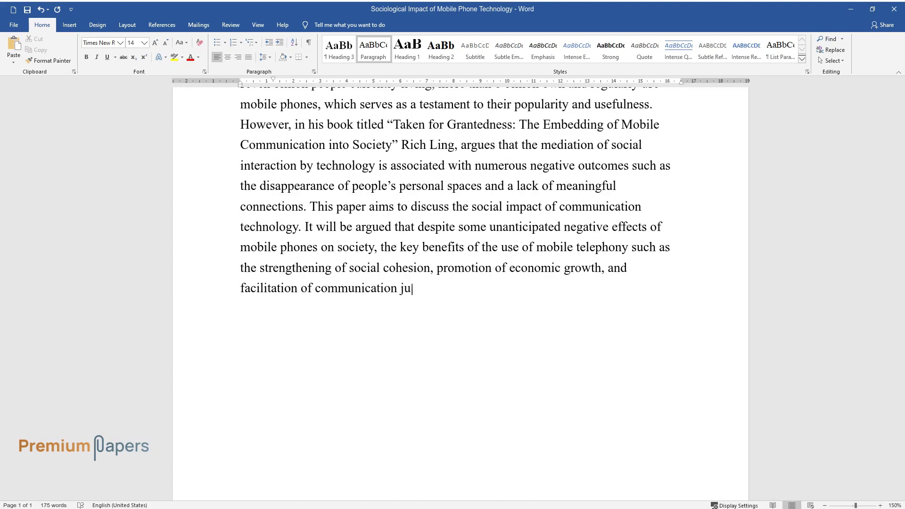
type(" existence.")
key("Return")
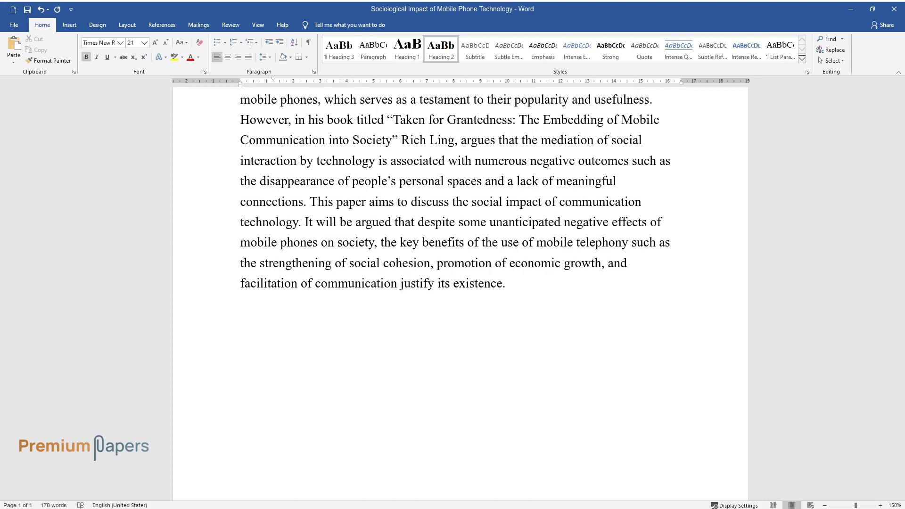
Step: Add a Heading 2 "Discussion" and open its paragraph with communication technology increasing cohesion of small- and medium-sized social groups through easier interaction between friends and families
type("Discussion")
key("Return")
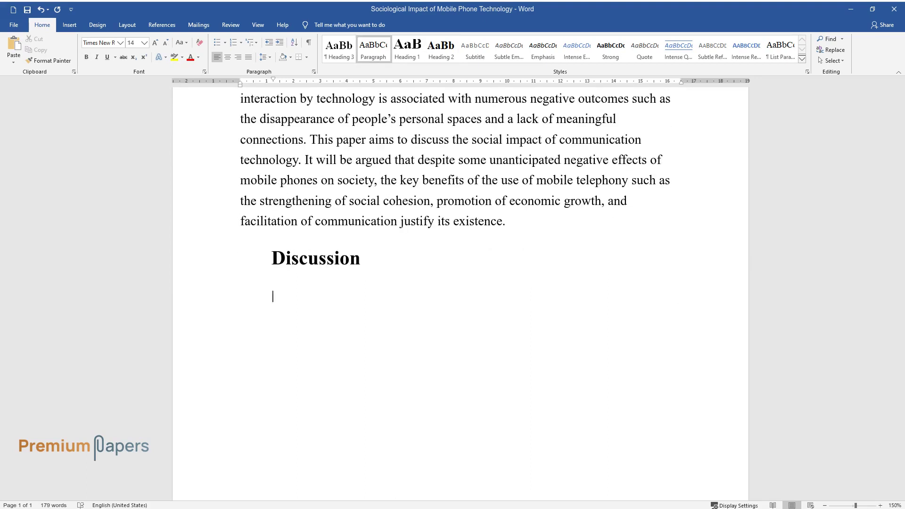
type("First, the adoption ")
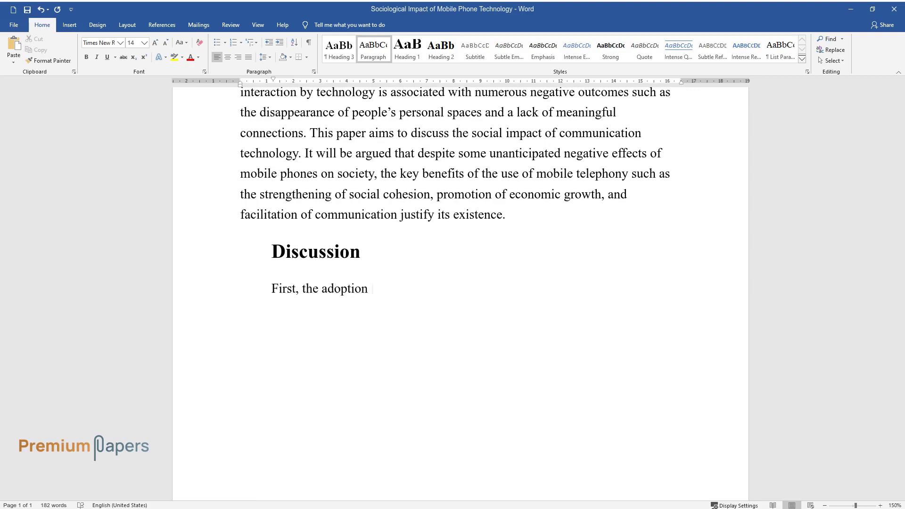
type("of communication technology has res")
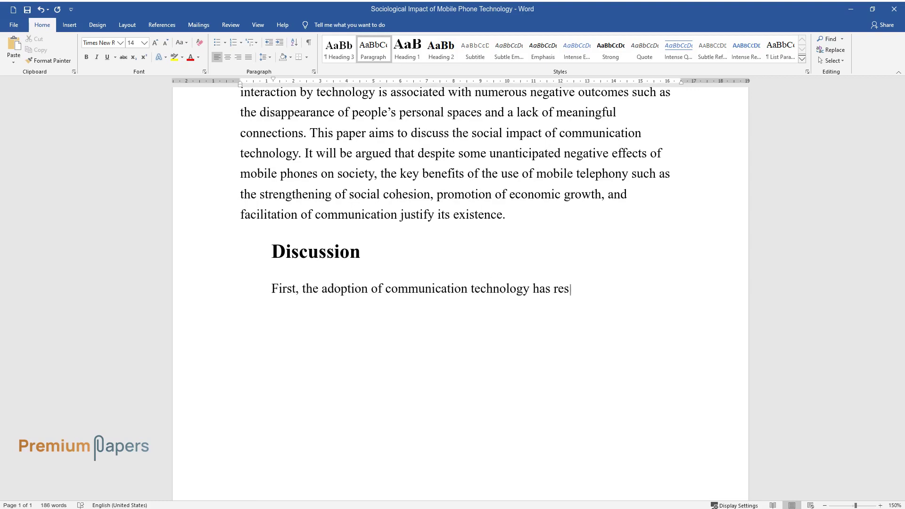
type("ulted in an increase in the cohesio")
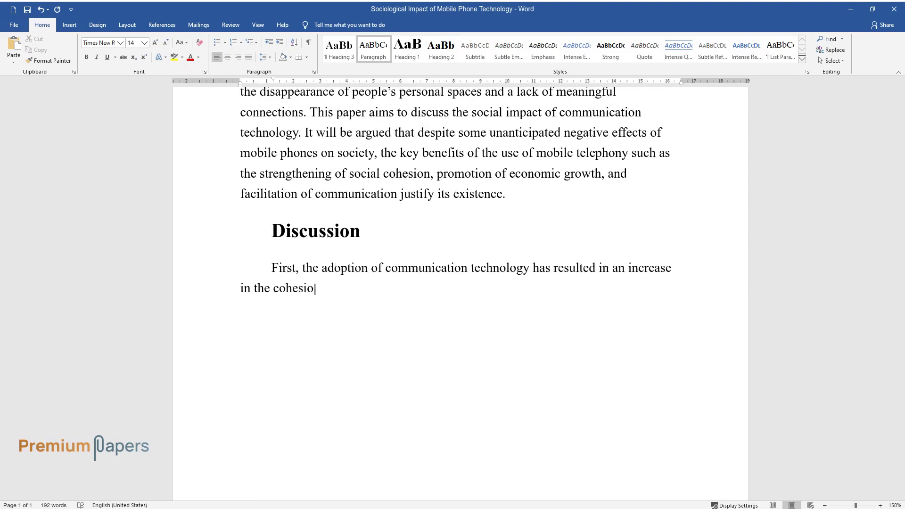
type("n of small- and medium-sized social")
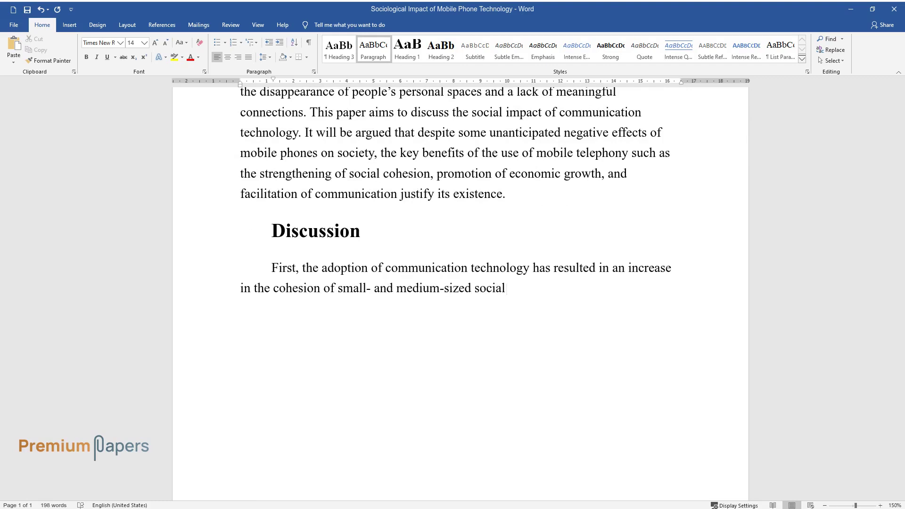
type(" groups due to the facilitation of ")
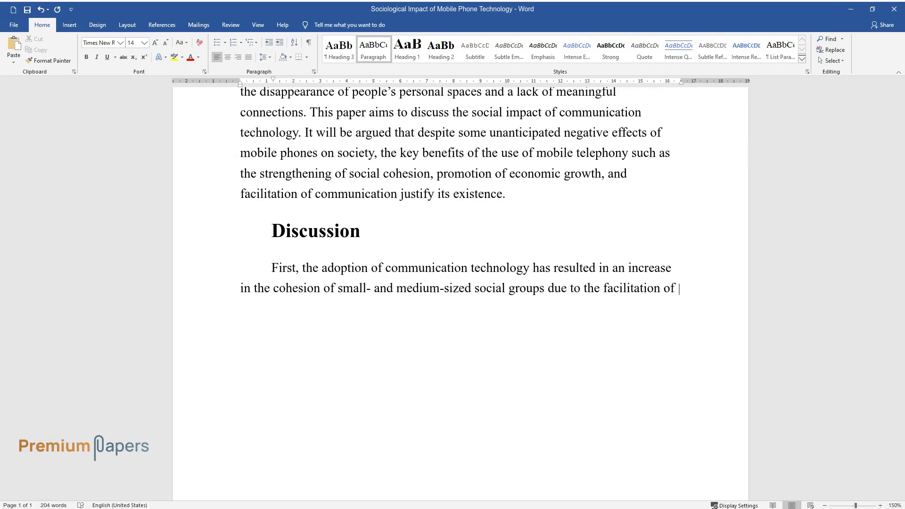
type("interaction between friends and families. Emotional bonding between memb")
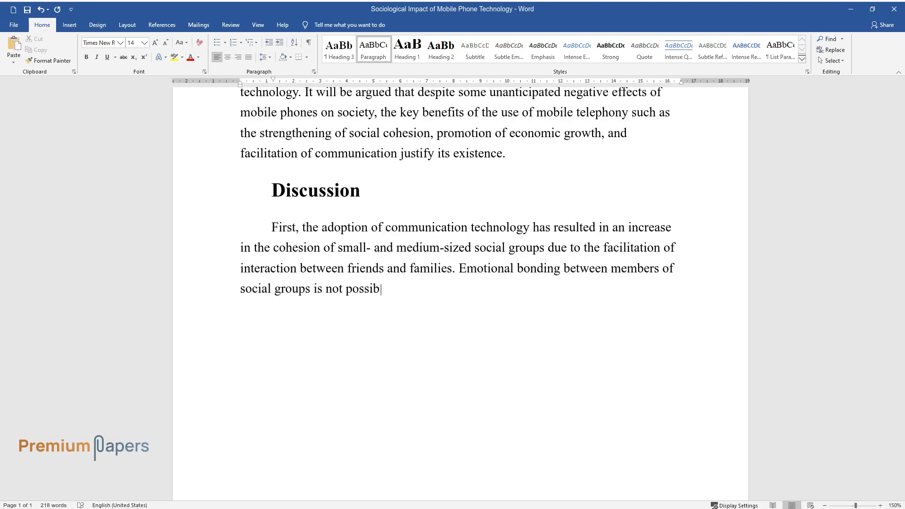
Step: Write that emotional bonding needs regular, meaningful interpersonal interaction and that mobile telephony becomes a “full-time intimate sphere” by connecting parents and children
type("ers of social groups is not possible without regular and meaningful i")
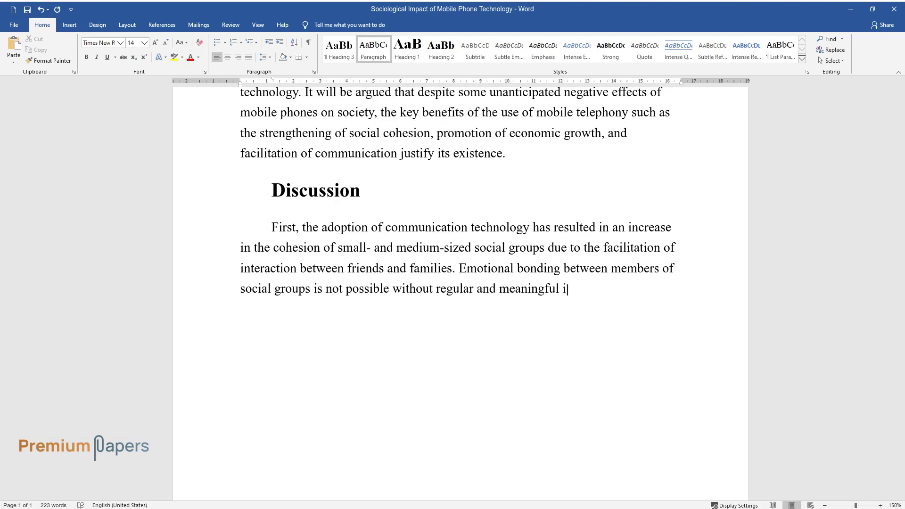
type("nterpersonal Interaction. By building an open condui")
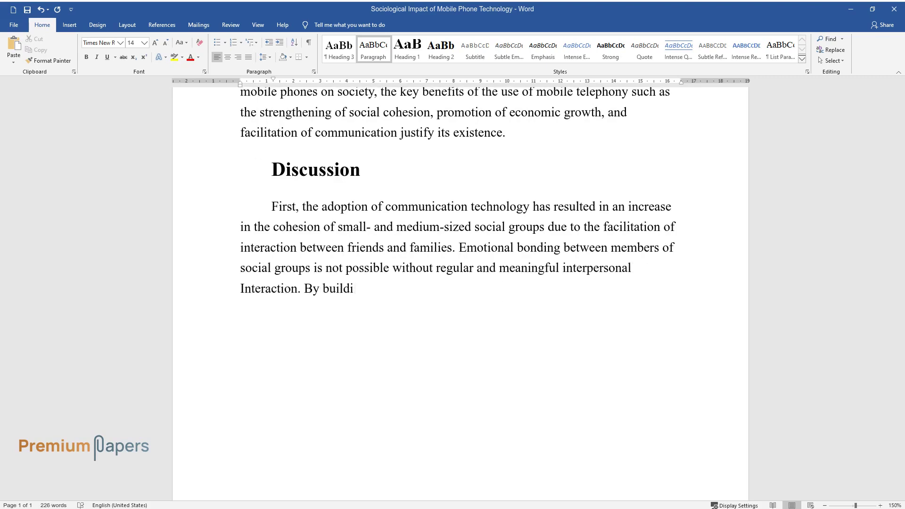
type("t between parents ")
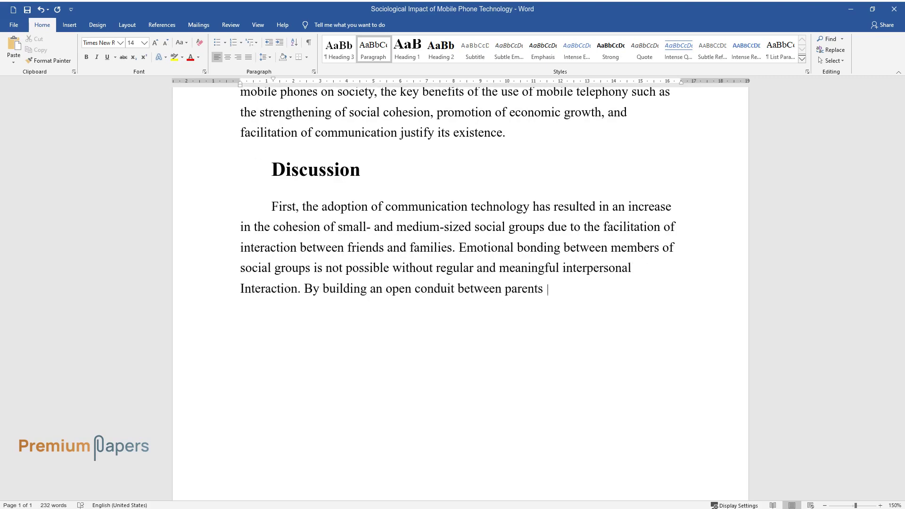
type("and children, mobile telephony becomes a “full-time i")
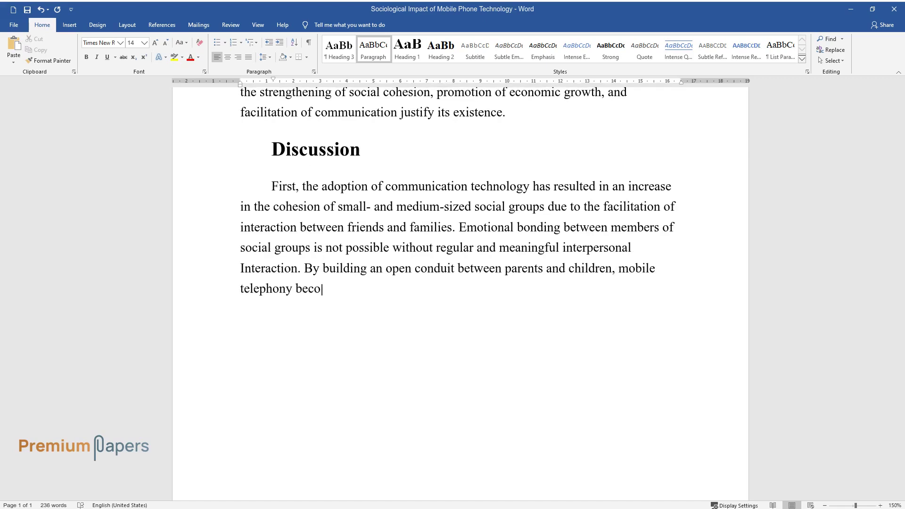
type("ntimate sphere.” ")
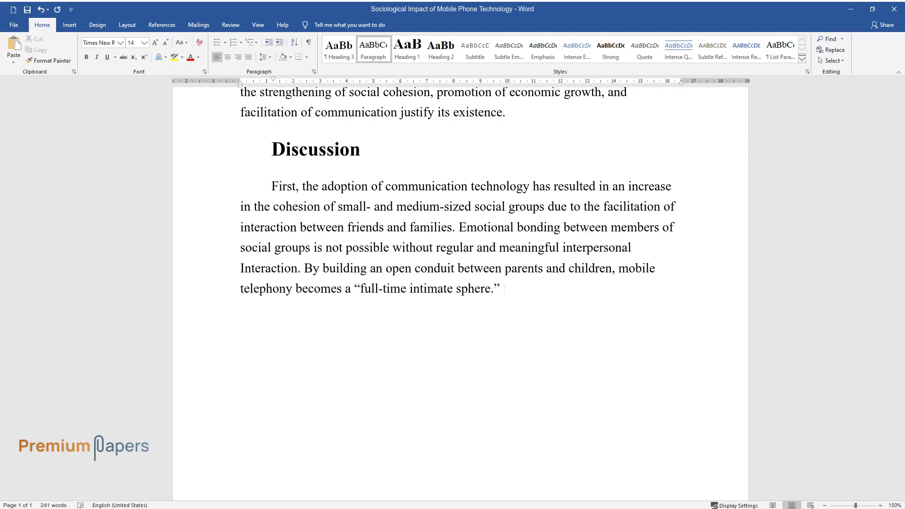
Step: Add that a productive family requires members to perceive themselves as interdependent entities whose bonding helps them to resist harmful influences of the external environment
type("For a family to function productive")
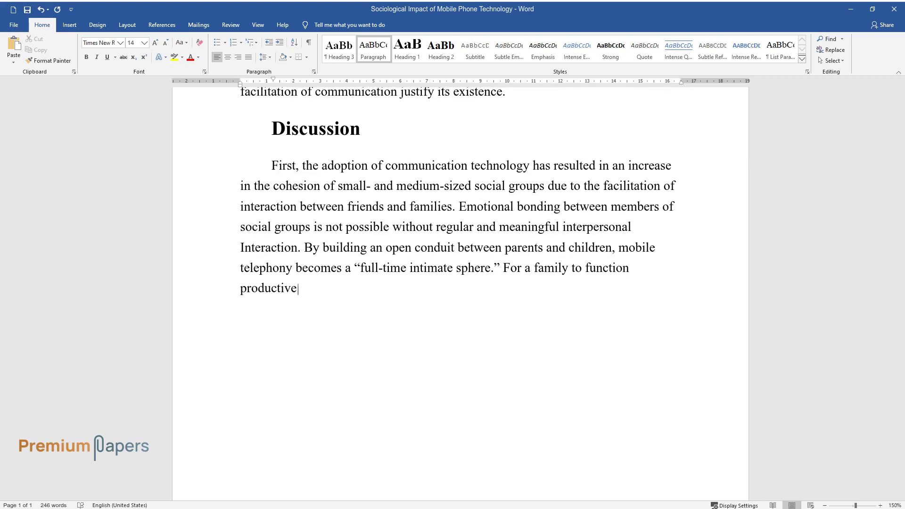
type("ly, its members have to perceive th")
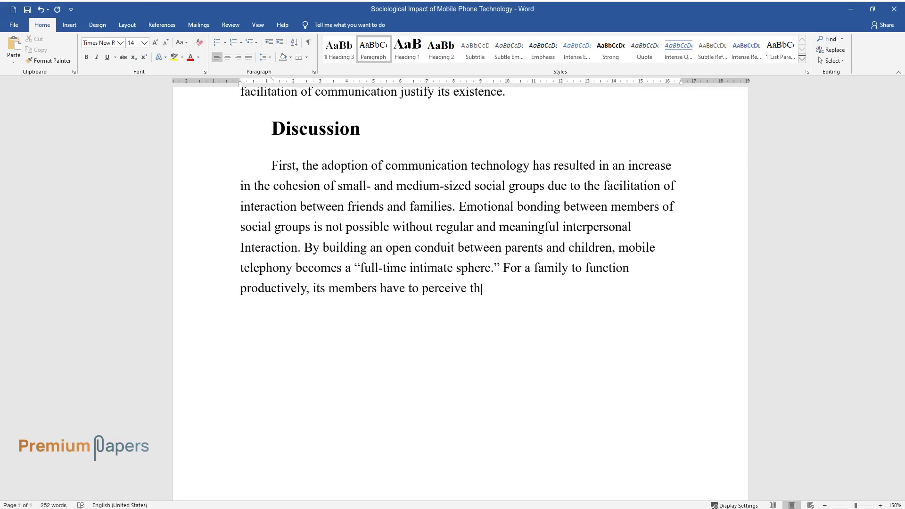
type("emselves as interdependent entities")
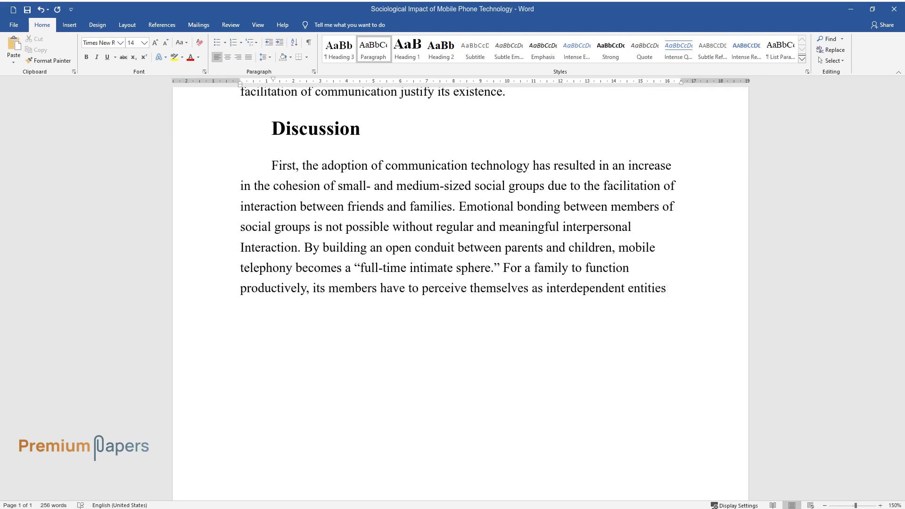
type(" whose bonding helps them to resist ")
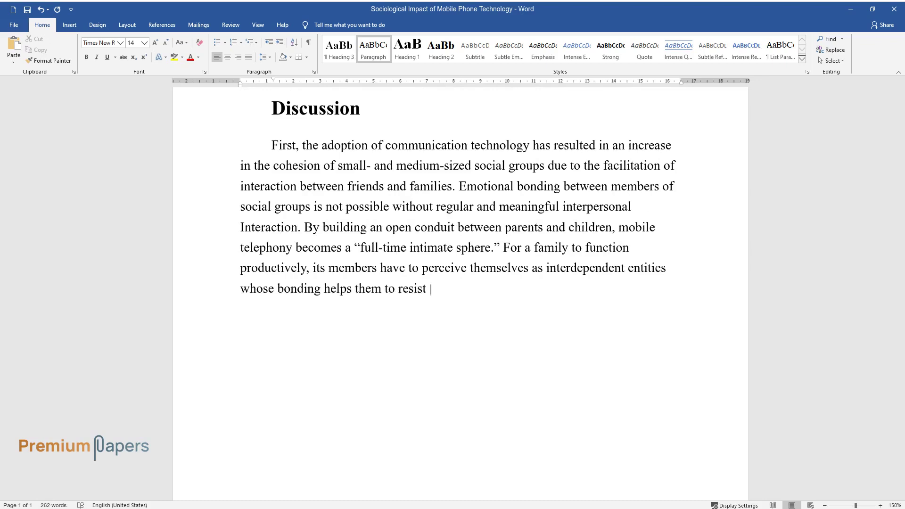
type("the harmful influences of the exter")
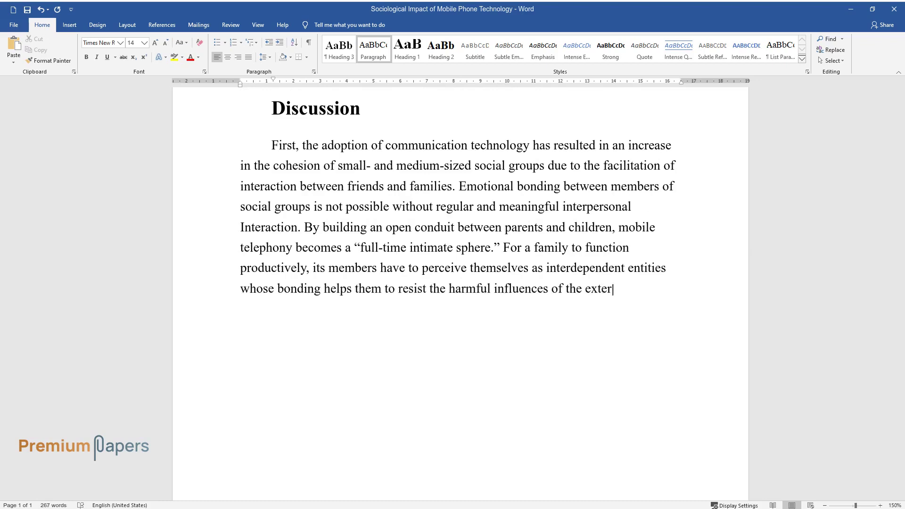
type("nal environment. From this")
Step: Add that from this vantage point it is easier to understand why communication mediated by mobile phones helps to maintain personal networks
type(" vantage")
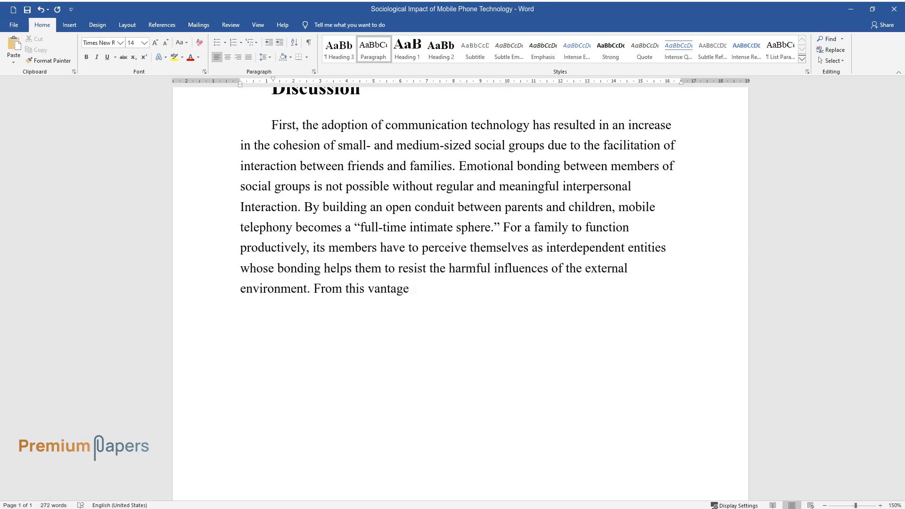
type(" point, it is easier to understand w")
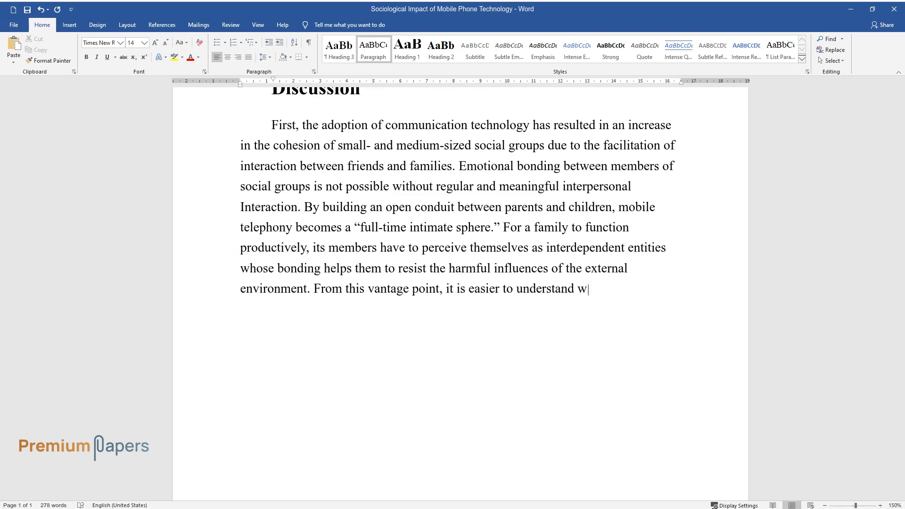
type("hy the mediation of communication t")
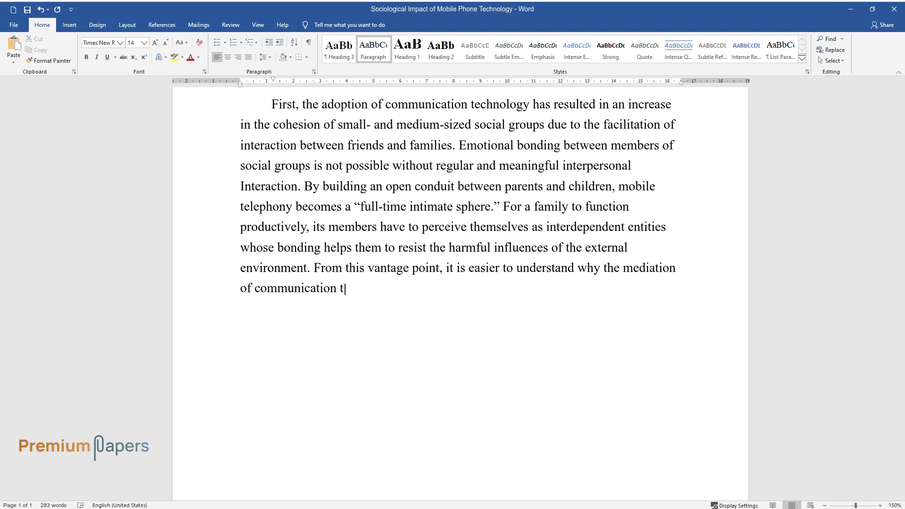
type("hrough the use of mobile phones hel")
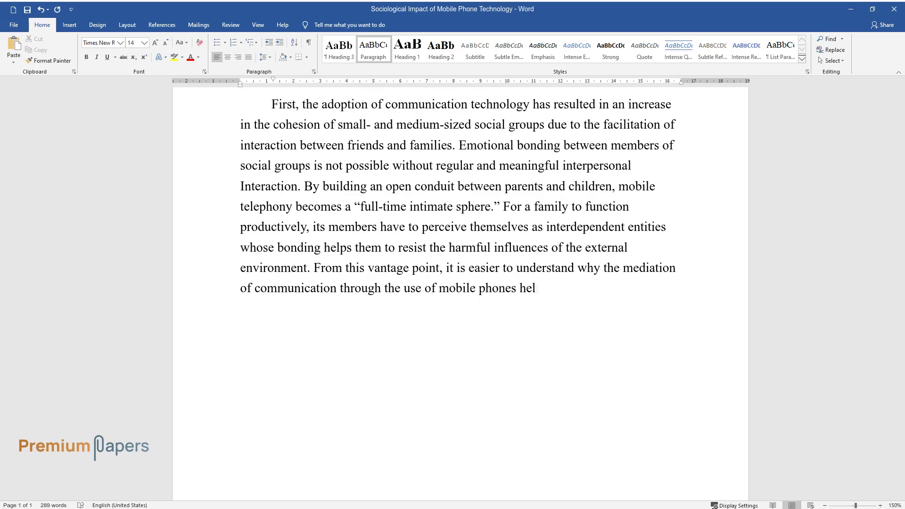
type("ps to maintain personal networks. It has to do with t")
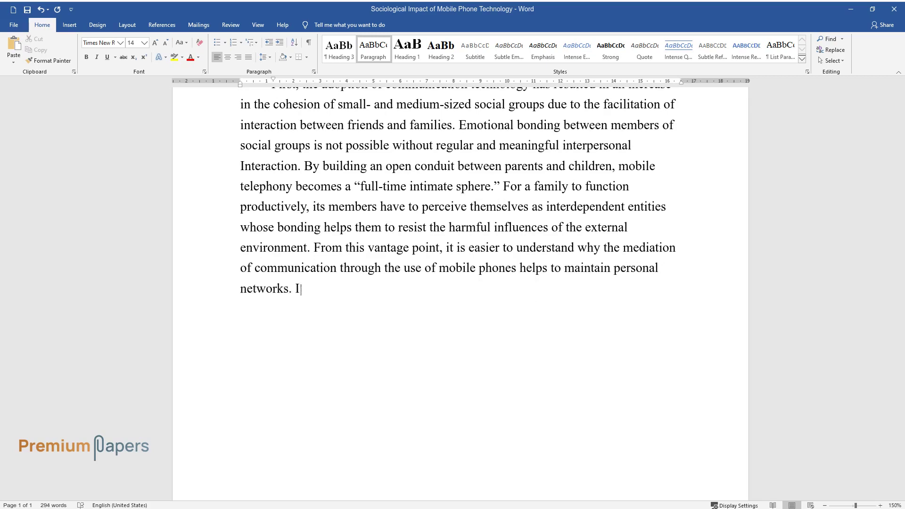
Step: Explain that technology facilitates the creation of communication cocoons around group members, which foster a sense of cohesion and belonging
type("he fact that the ")
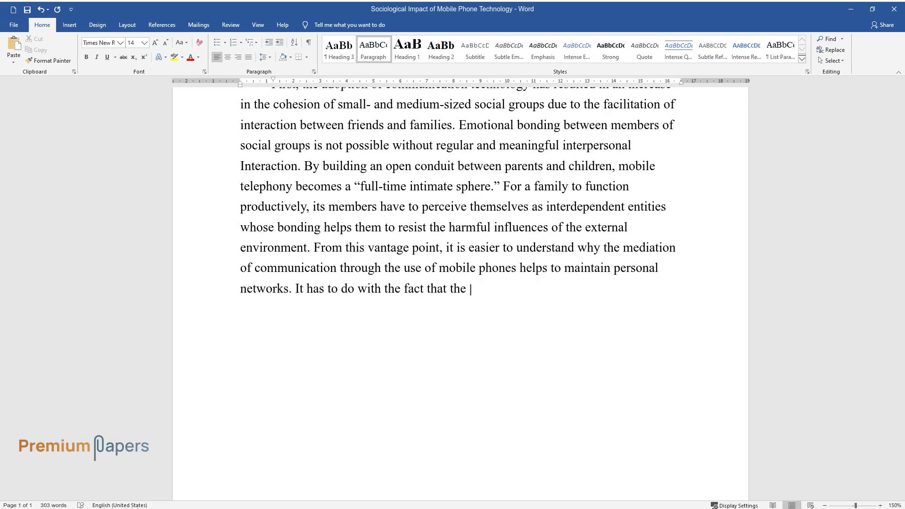
type("use of technology facilitates the c")
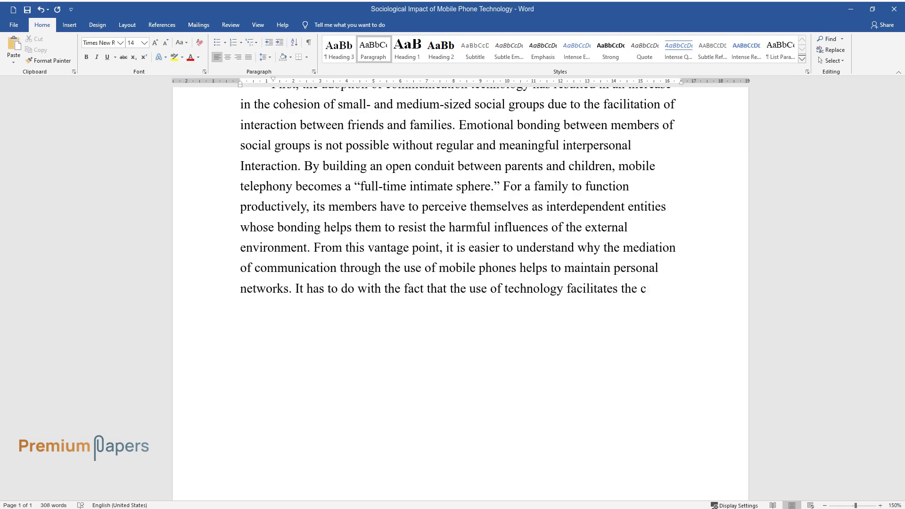
type("reation of communication cocoons ar")
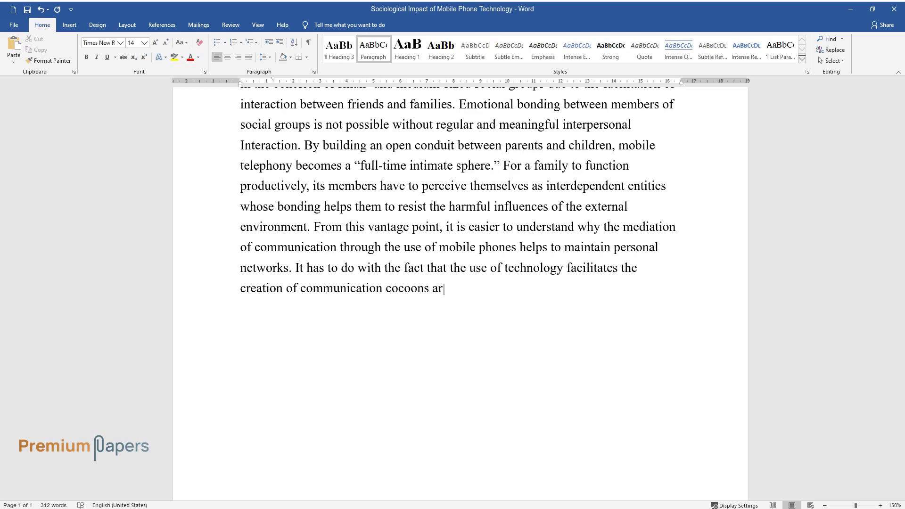
type("ound group members, which foster a ")
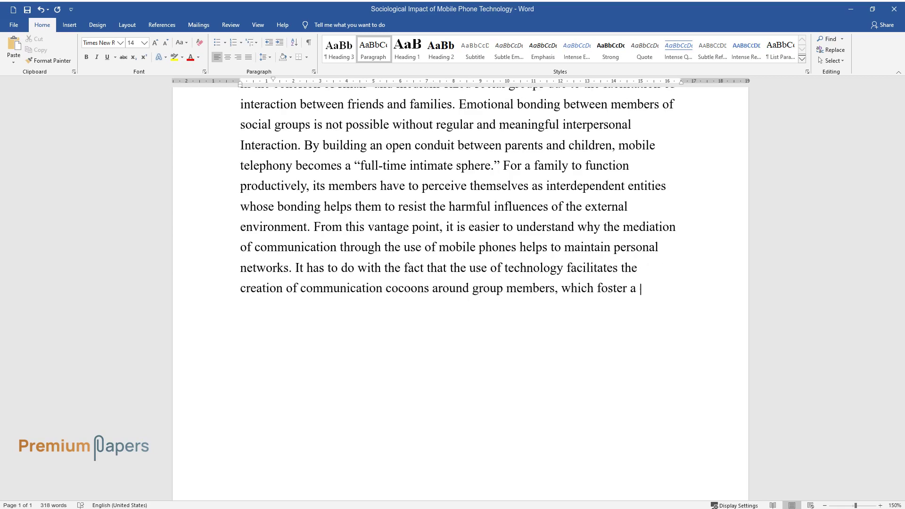
type("sense of cohesion and belonging. Af")
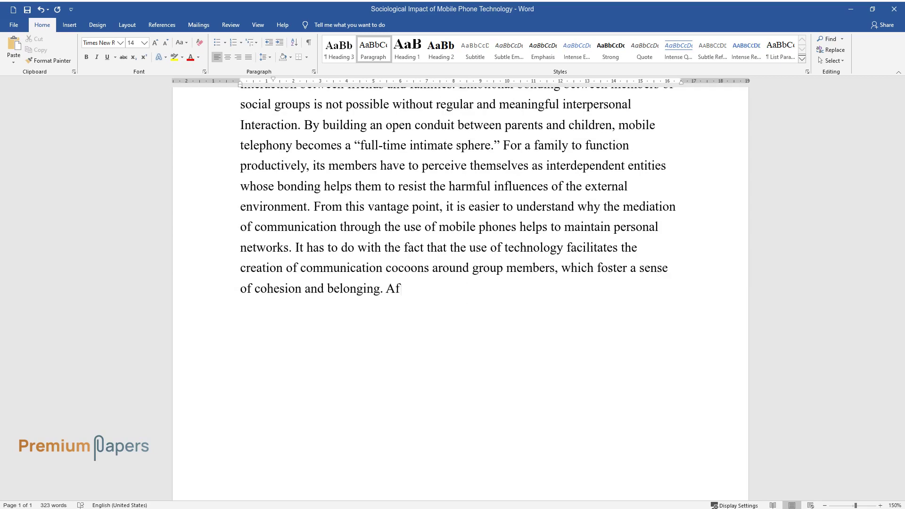
Step: Add that, after all, communication functions as a social glue that holds together disparate sets of relations
type("ter all, communication functions as ")
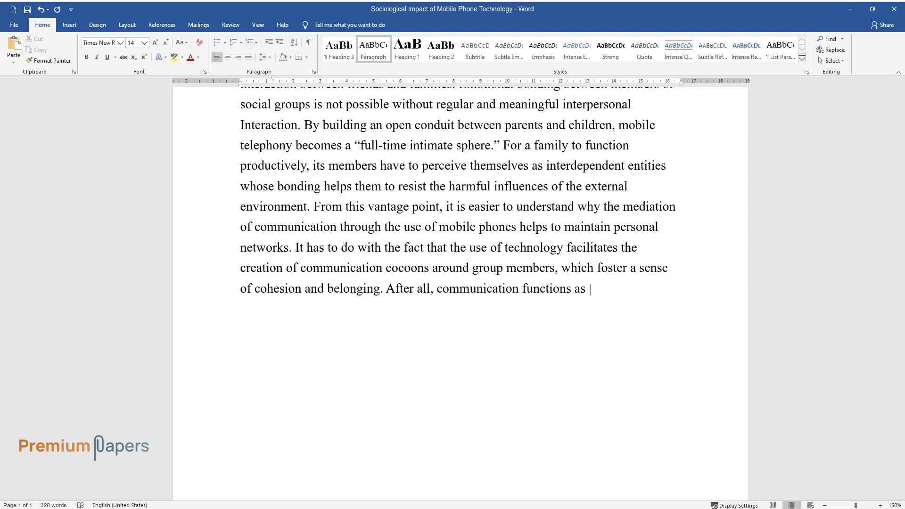
type("a social glue that holds together d")
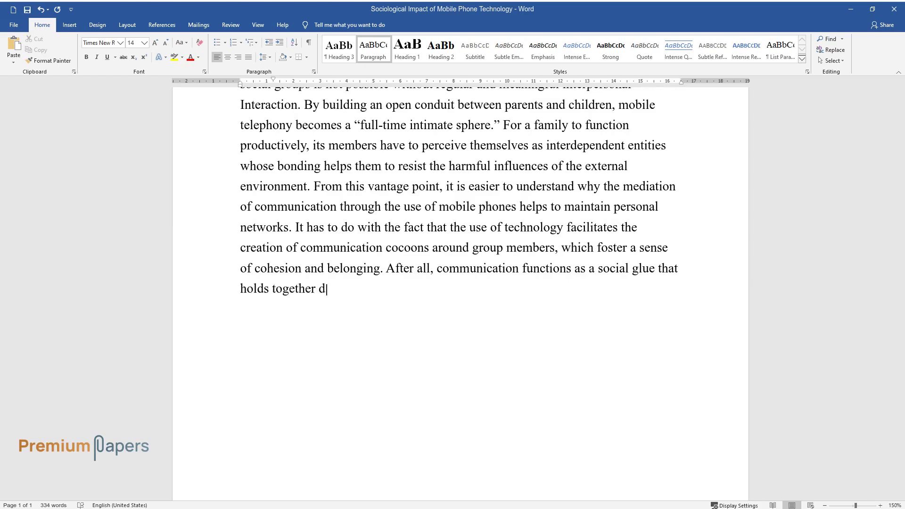
type("isparate sets of relations. For ex")
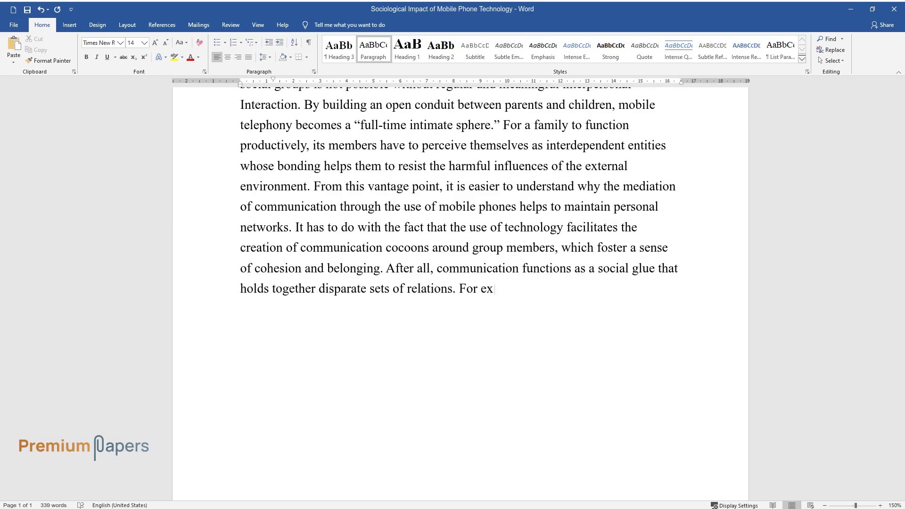
Step: Give the example of parents using mobile phones to coordinate their children’s actions, thereby reinforcing their sense of interdependence, and end the paragraph
type("ample, parents often use mobile phon")
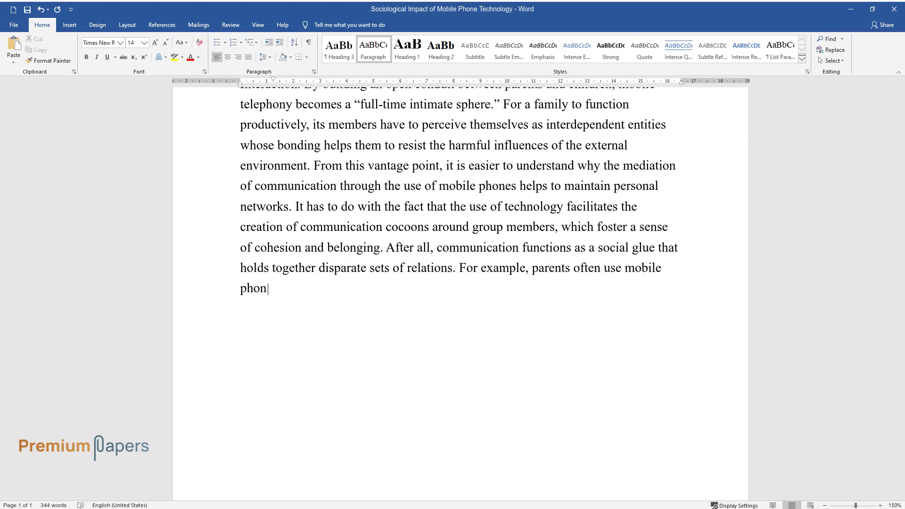
type("es to coordinate their chi")
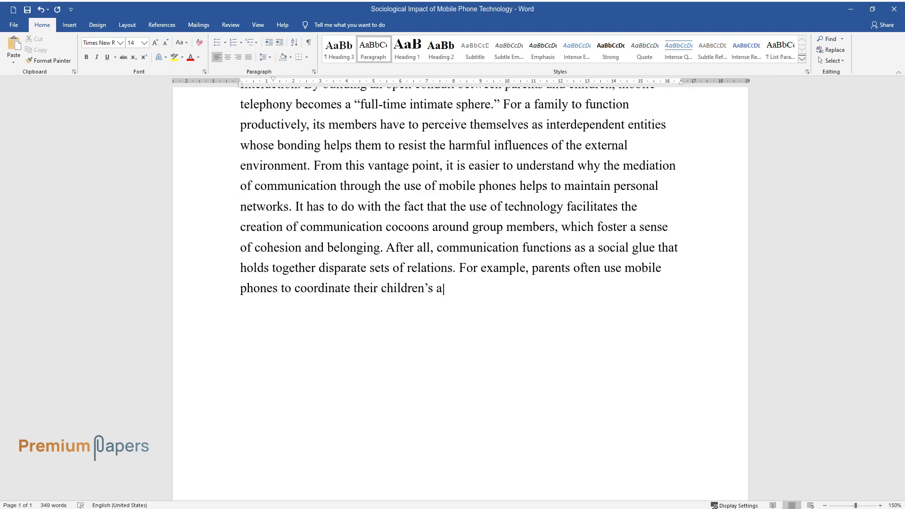
type("ldren's actions, thereby reinforcing")
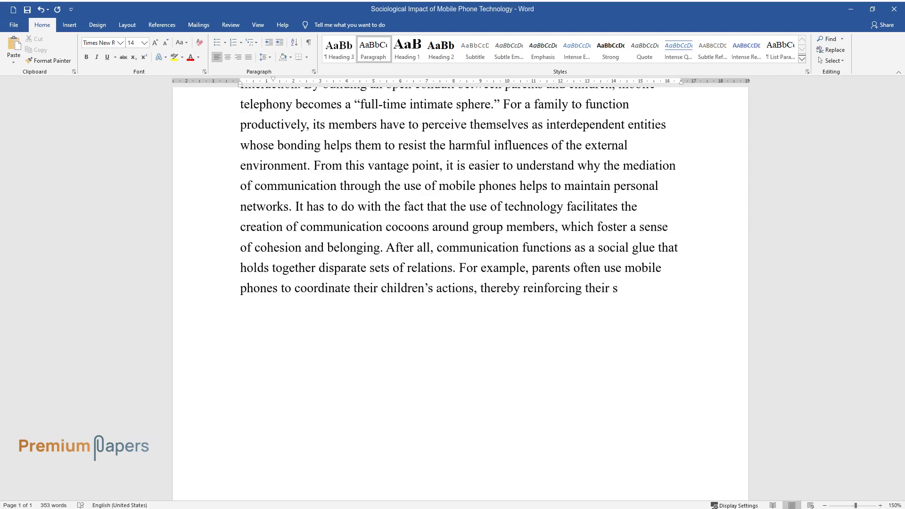
type(" their sense of interdependence.")
key("Return")
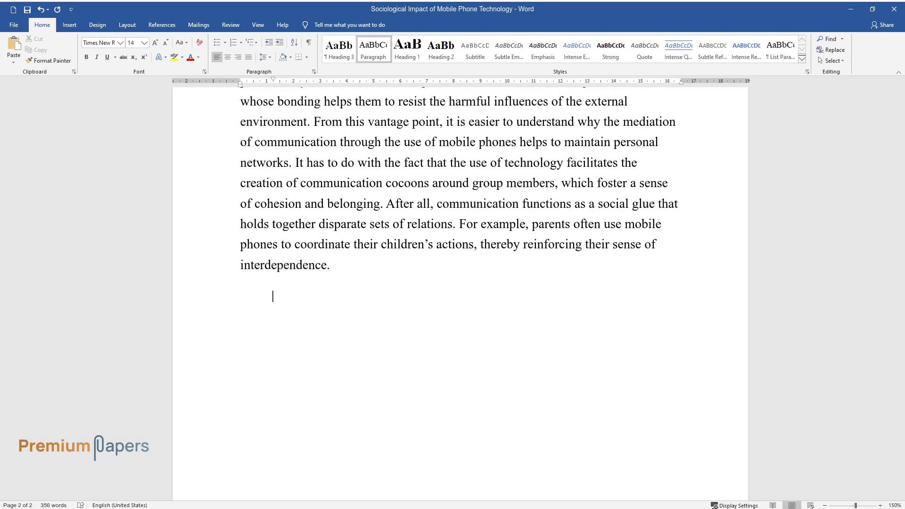
Step: Begin the next paragraph by stating that, in addition to family coordination, parents also treat mobile phones as a safety measure
type("In addition to using t")
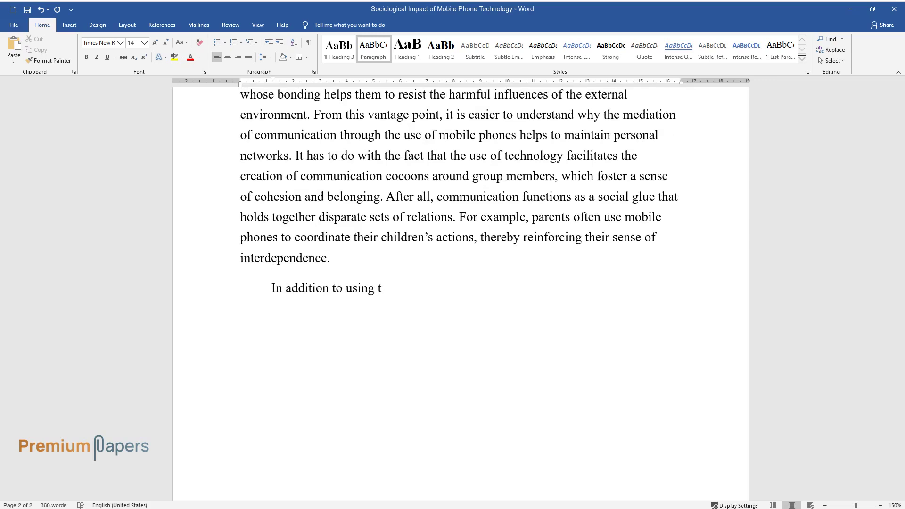
type("he technology for family coordinati")
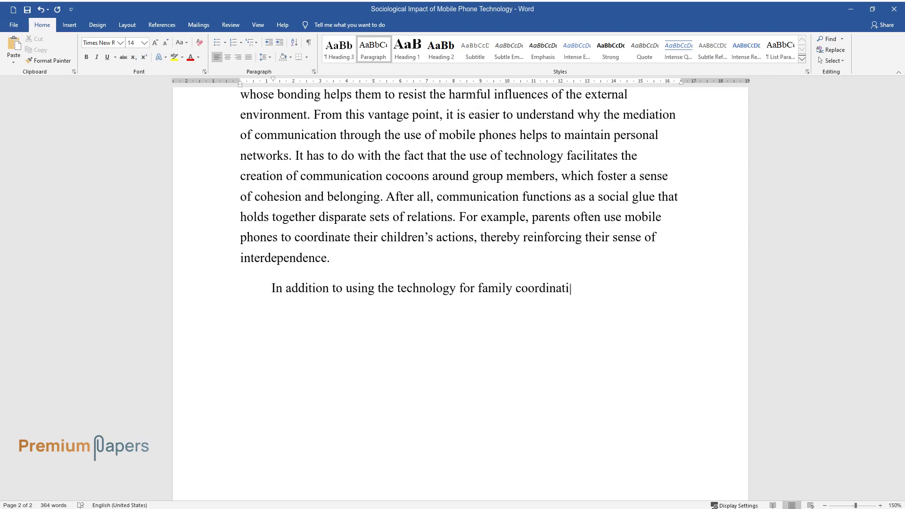
type("on, parents also treat mobile phones")
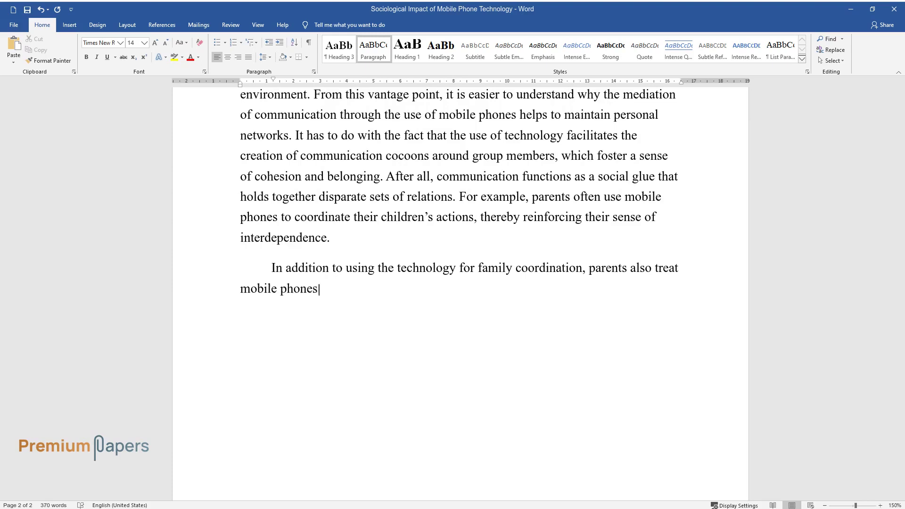
type(" as a safety measure. When seen from the perspective of social cohesion, a mobile phone i")
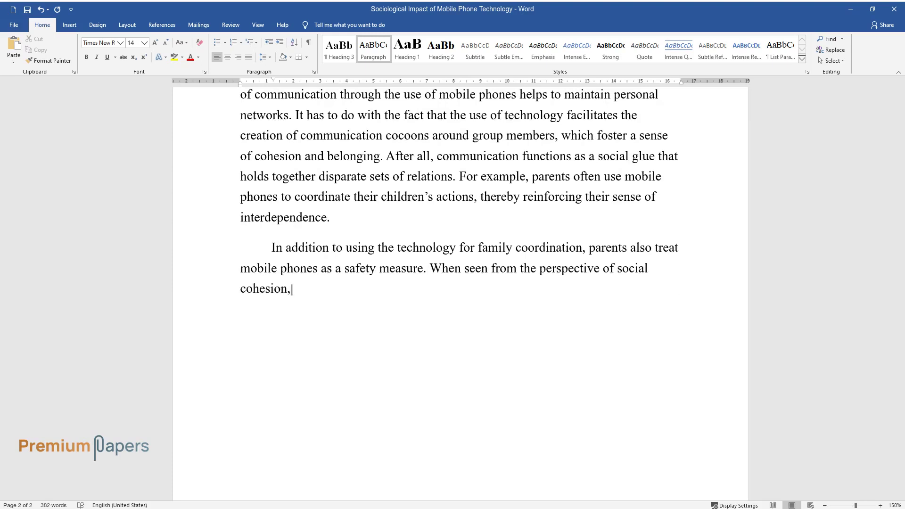
Step: Describe the mobile phone as an instrument of intergenerational connectedness whose accessibility has shaped the landscape of parenting
type("s an instrument of")
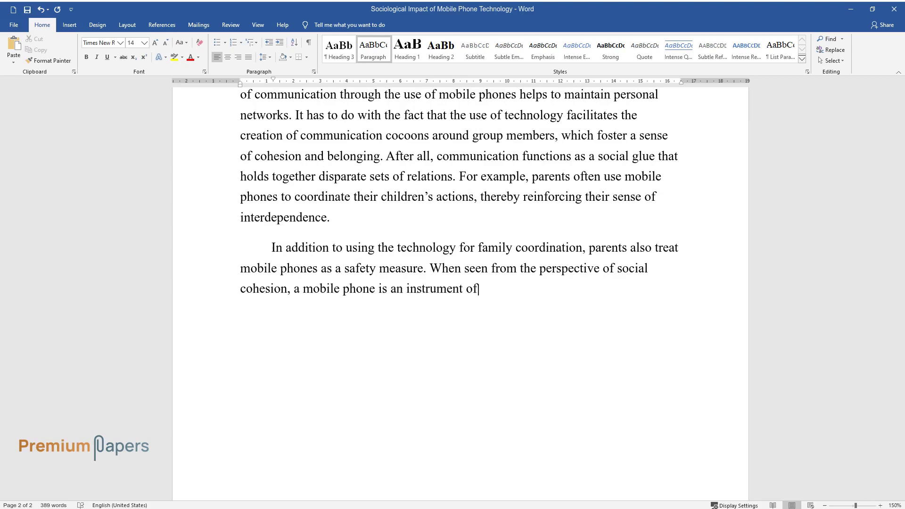
type(" intergenerational connectedness, wh")
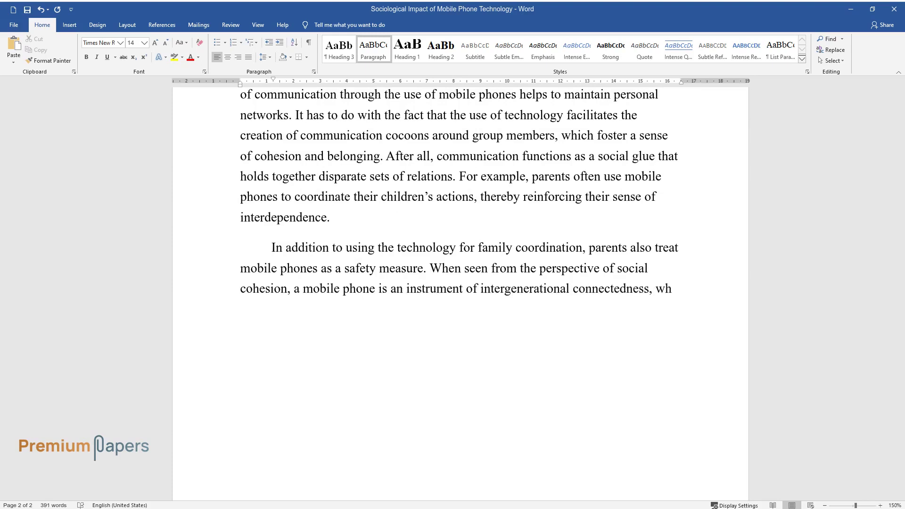
type("ich utilizing its accessibility has ")
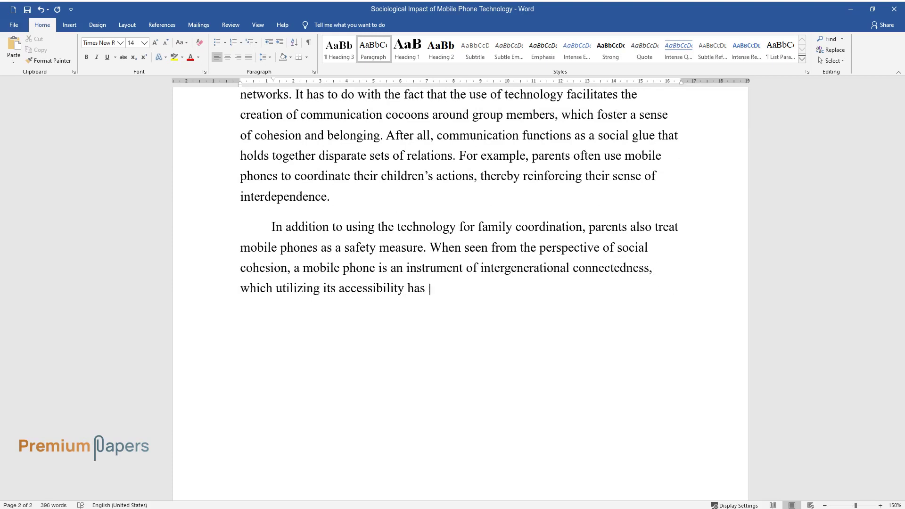
type("shaped the landscape of parenting. ")
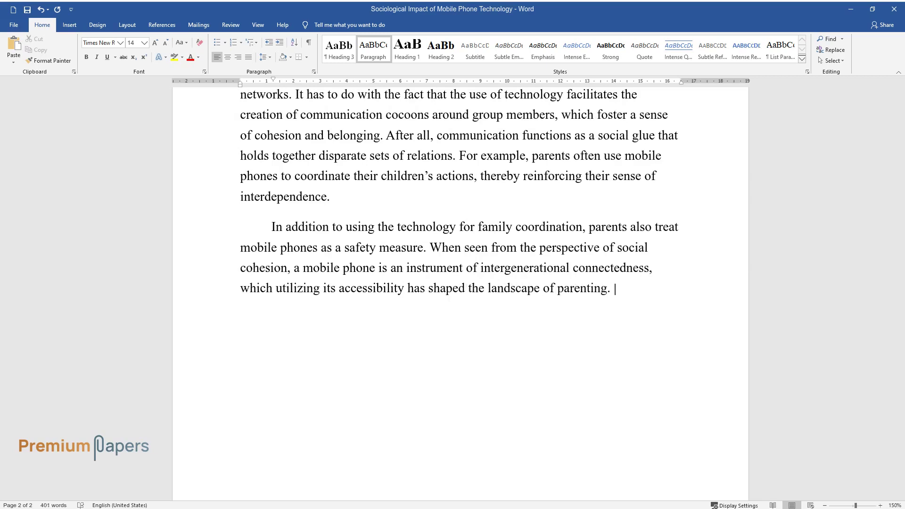
Step: Add that the same is applicable in the world of friendship because effective communication is a precondition of long-lasting comradery between people
type("The same is applicable in the world")
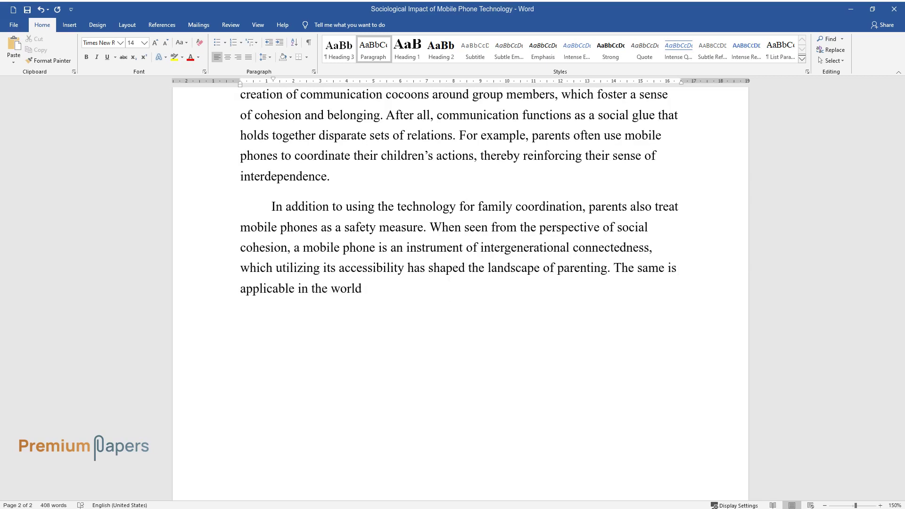
type(" of friendship because effective comm")
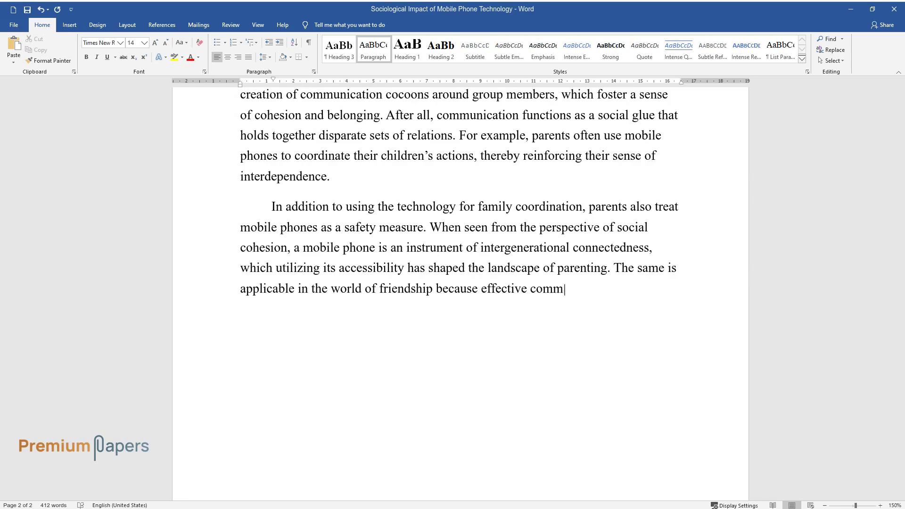
type("unication is a precondition of long-")
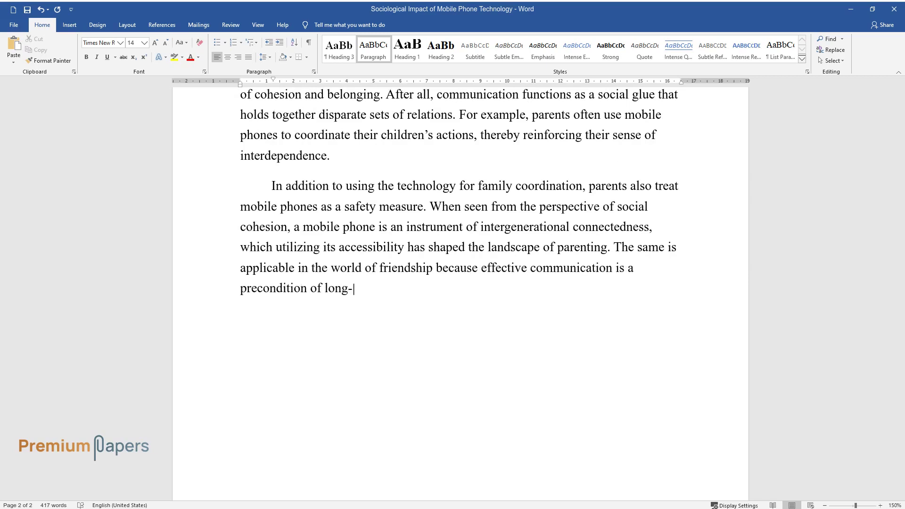
type("lasting comradery between people. T")
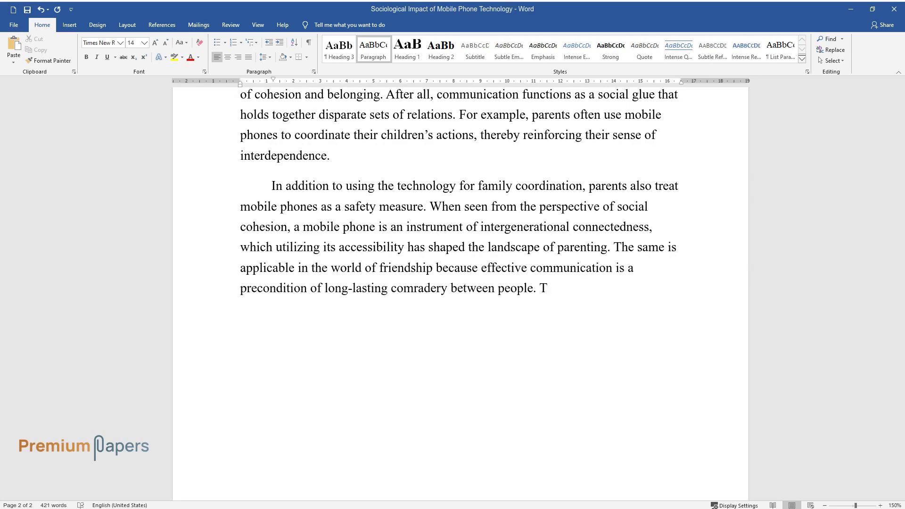
Step: Conclude the paragraph by arguing that adopting mobile telephony has strengthened the cohesiveness of small- and medium-sized social networks, an example of the technology's positive impact
type("hus, it can be argued that the adoption of mo")
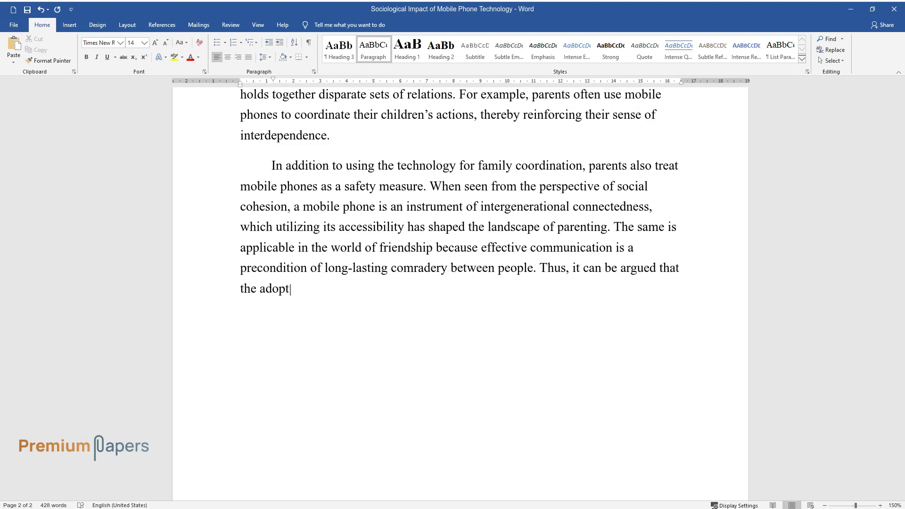
type("bile telephony has strength")
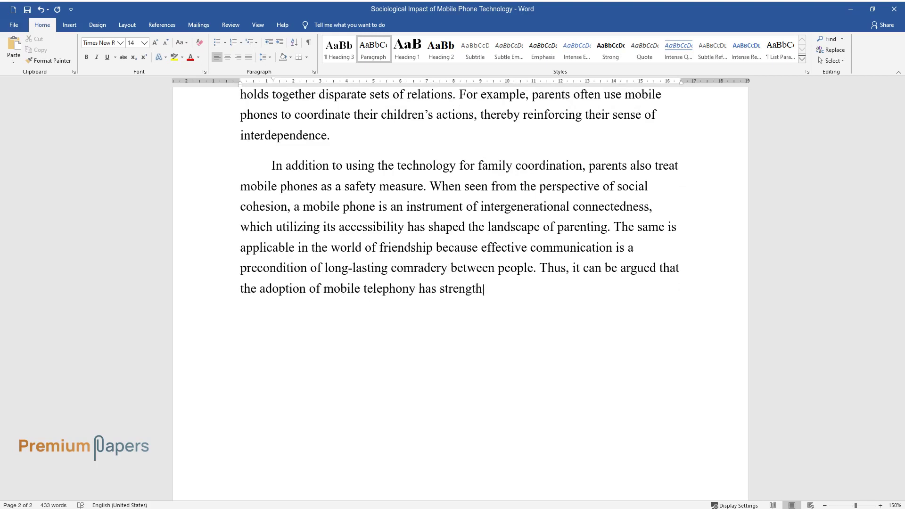
type("ened the cohesiveness of small- and")
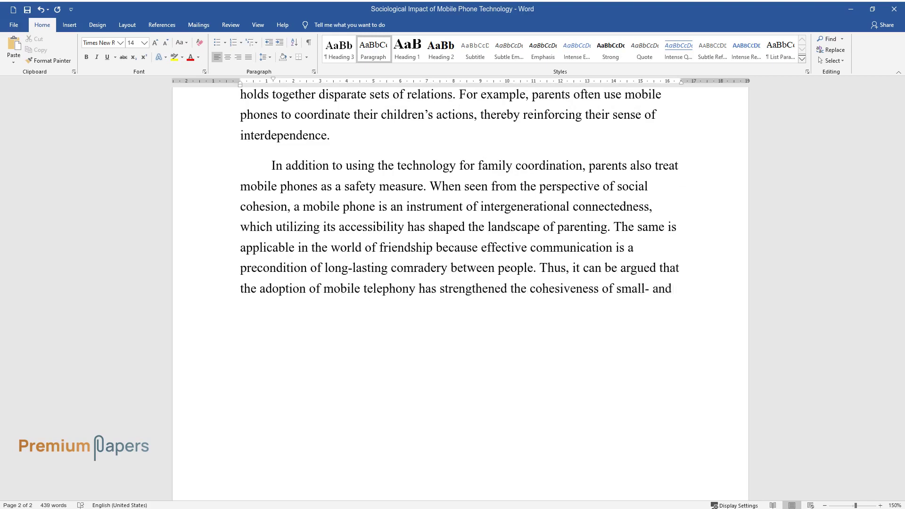
type(" medium-sized social networks, which")
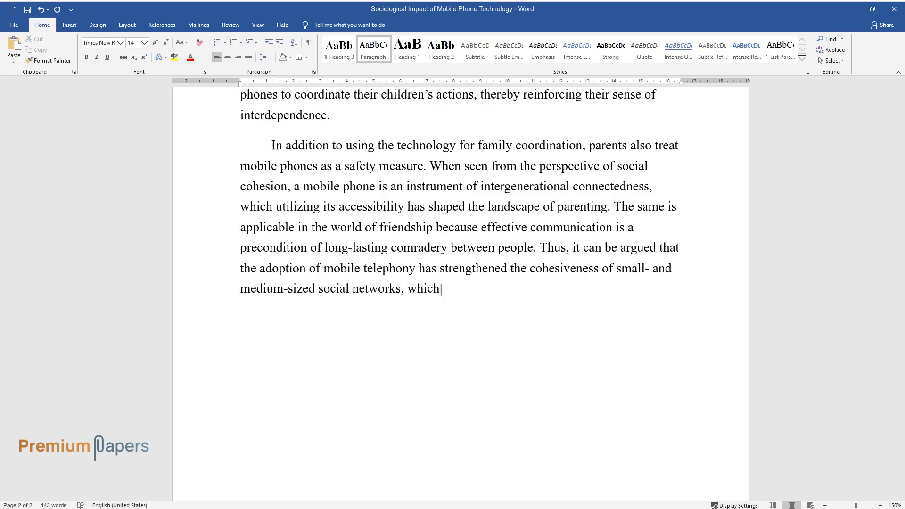
type(" is an example of the positive impac")
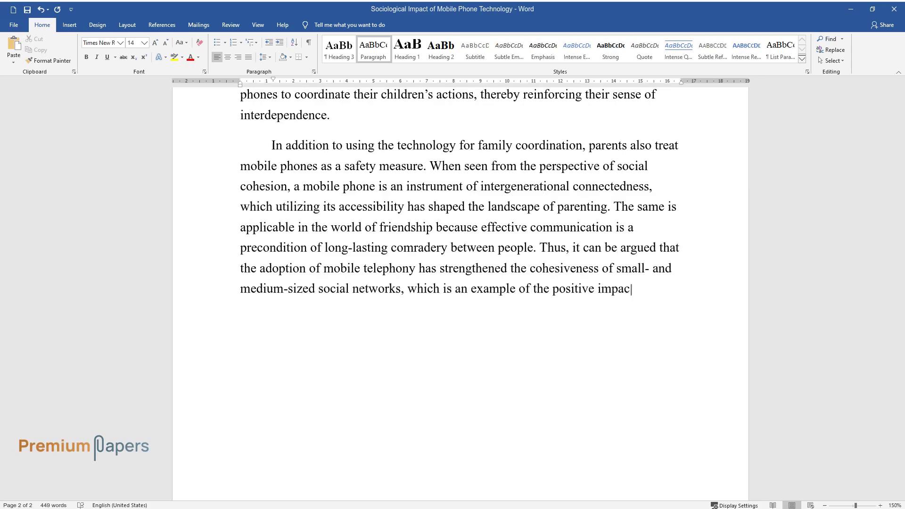
type("t of the technology.")
key("Return")
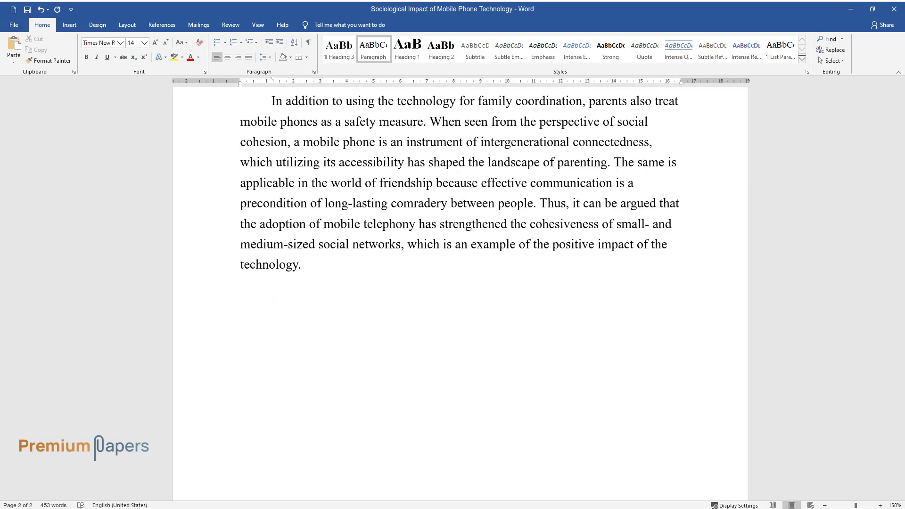
Step: Write as the second point that cell phones have benefited business, keeping businesspeople connected with clients and associates to achieve immediate and long-term objectives
type("Second, the emergence of cel")
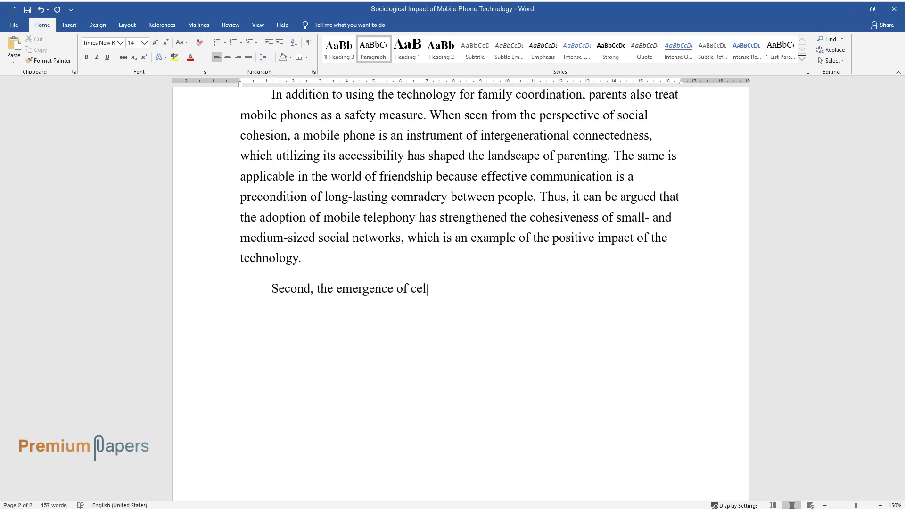
type("phones has substantially benefited the world of business. Unlike oth")
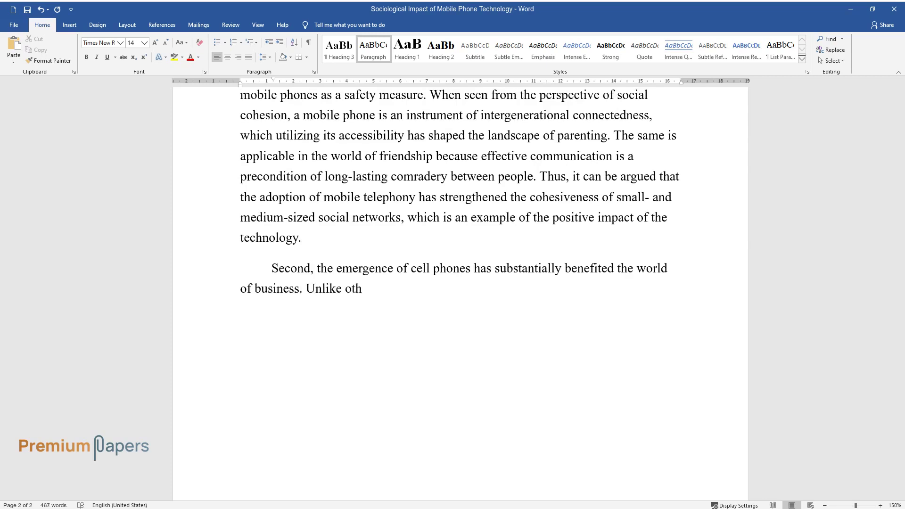
type("er people, businesspeople rely on co")
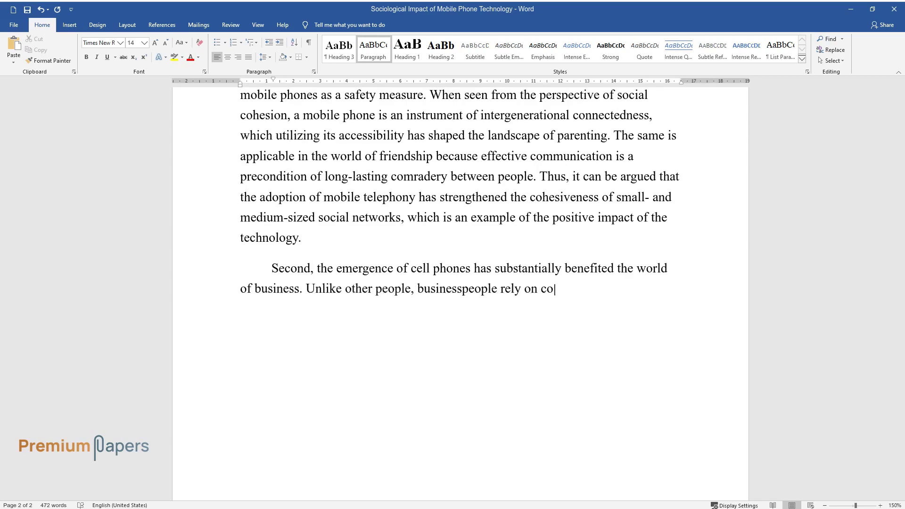
type("mmunication technology to stay conn")
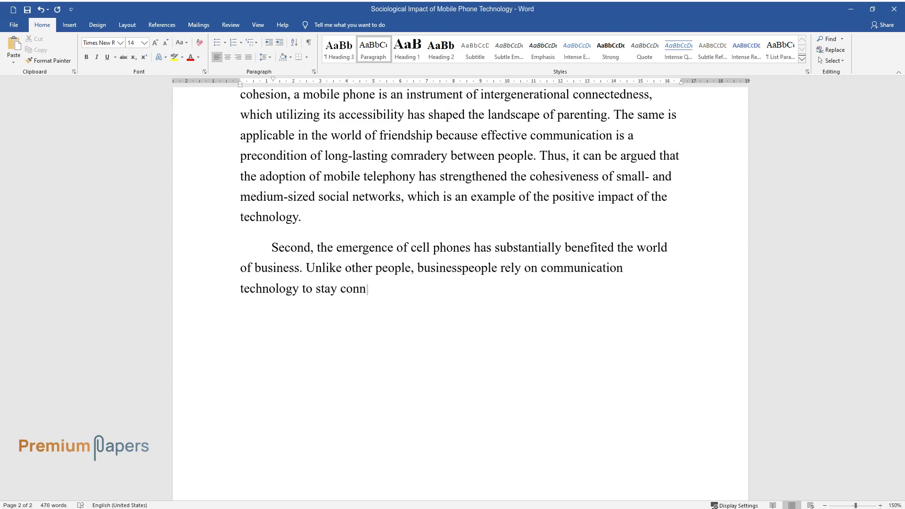
type("ected with their clients and associ")
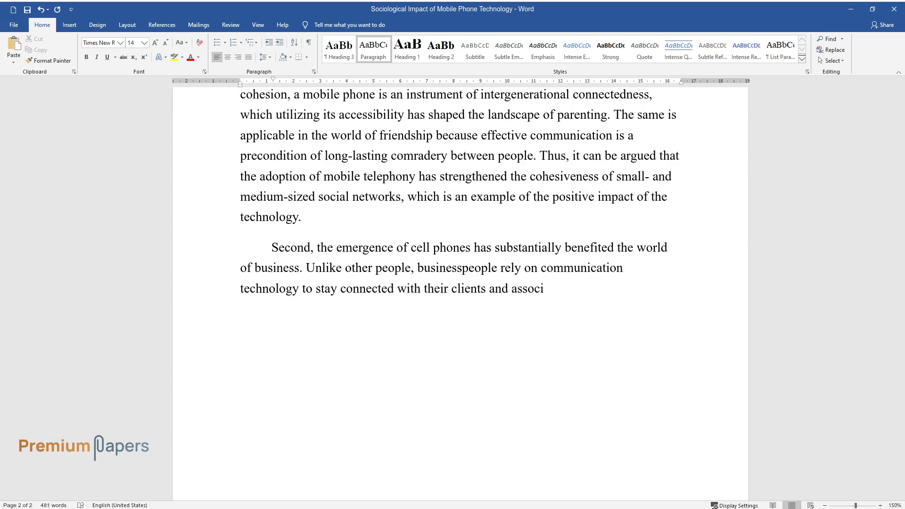
type("ates, which helps them to achieve their imm")
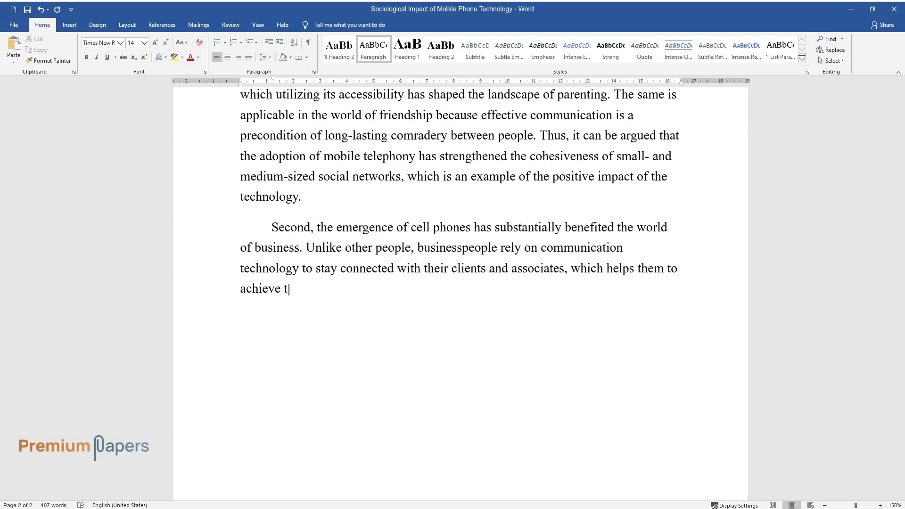
type("ediate and long-term busine")
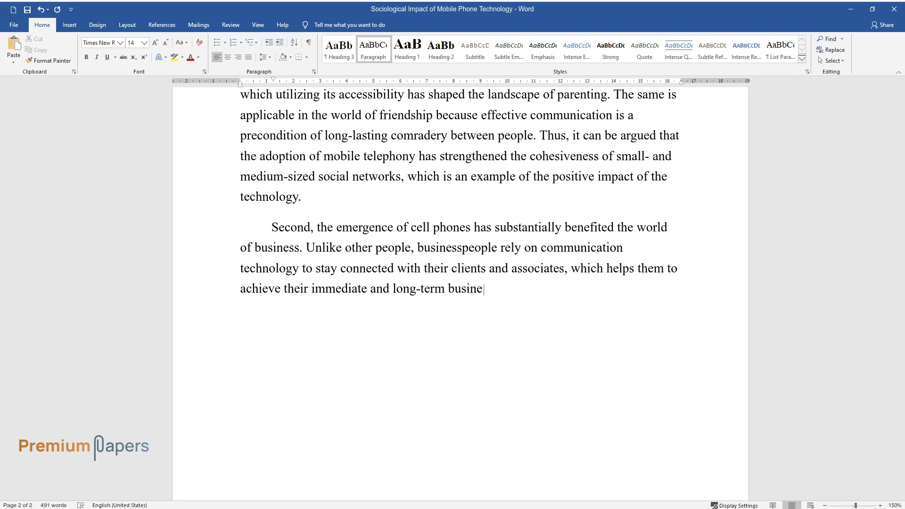
Step: Finish the business objectives sentence and add that entrepreneurs are attracted to the technology because its communicative function helps control their companies' operations
type("ss objectives. Entrepreneurs are at")
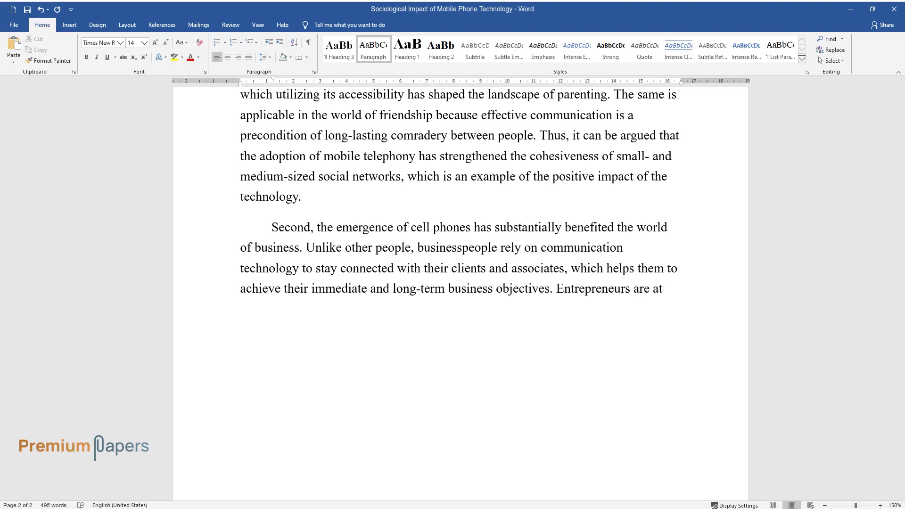
type("tracted to the technology because i")
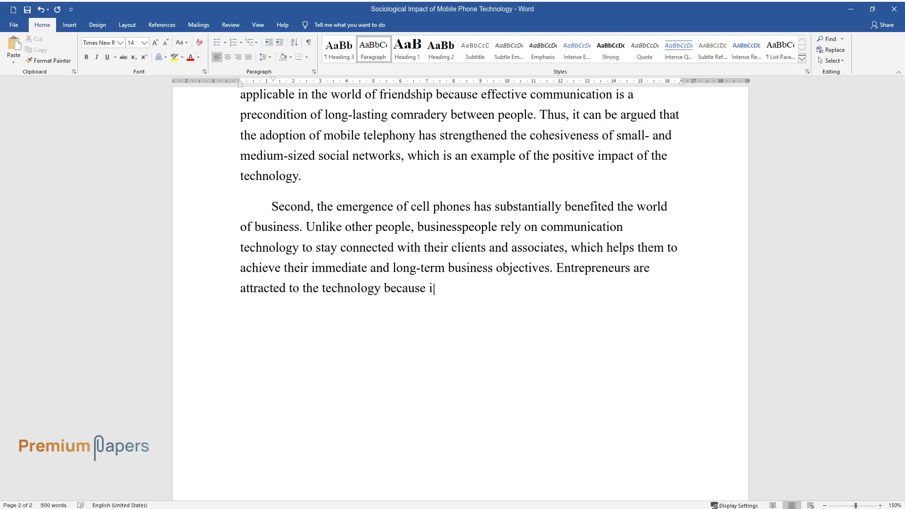
type("ts communicative function can be us")
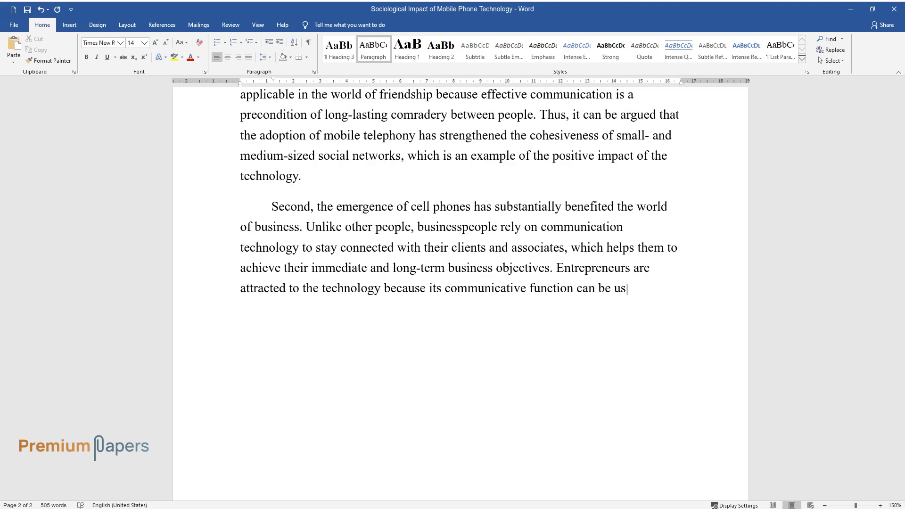
type("ed to control the operations of the")
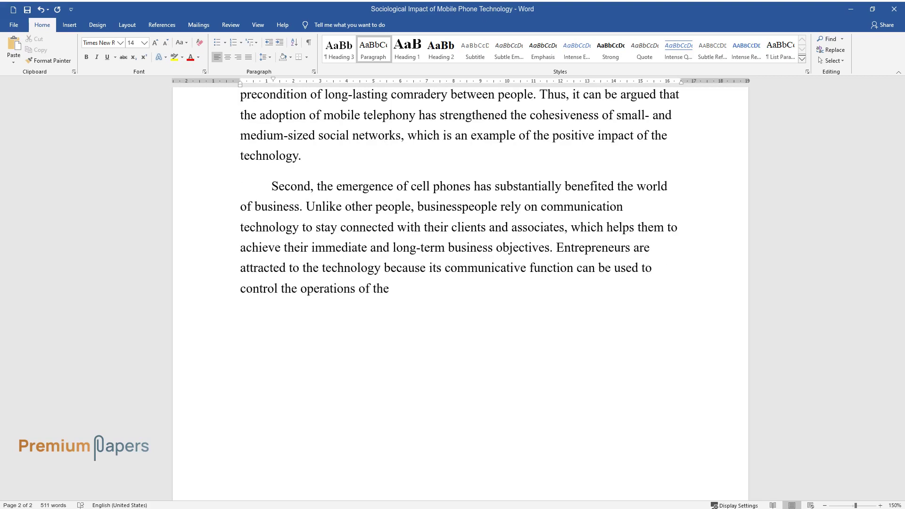
type("ir companies. In addition to the fac")
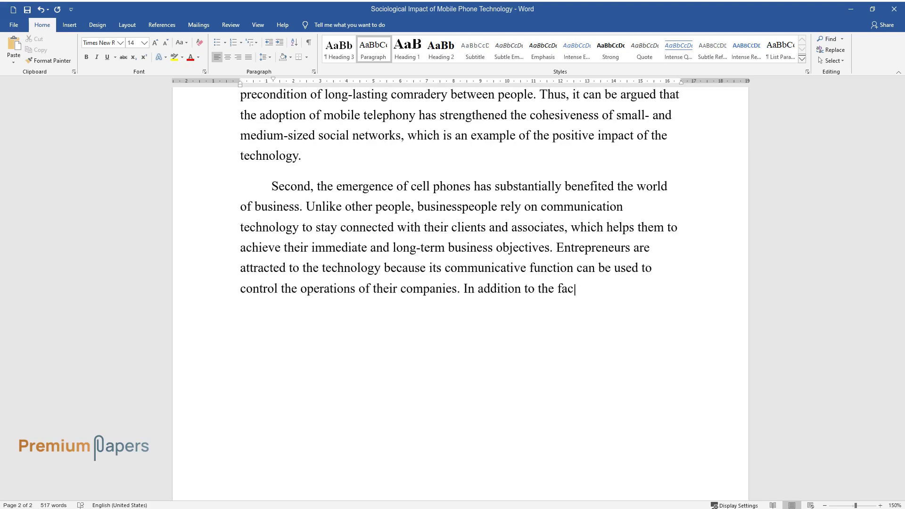
Step: Write that mobile telephony also confers other benefits, for example a wide range of advanced functions business communities use in their daily operations
type("ilitation of communication")
type(", mobile")
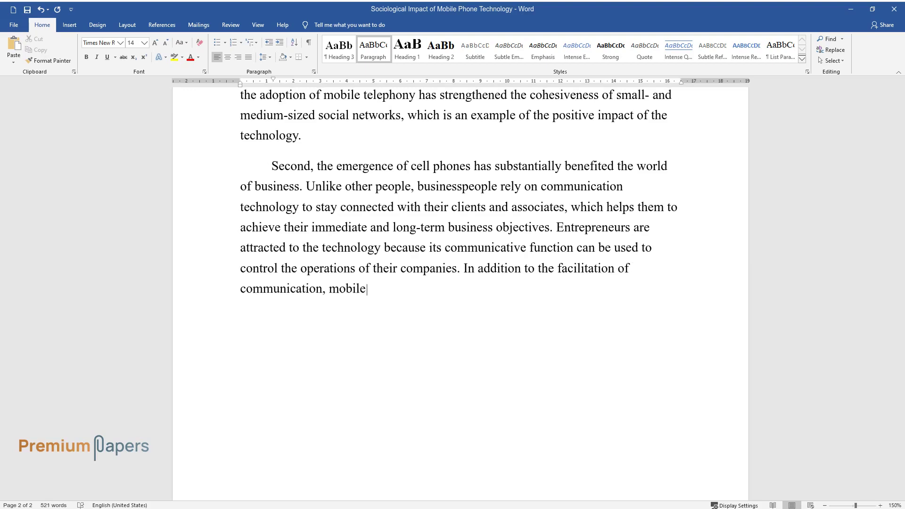
type(" telephony also confers other benef")
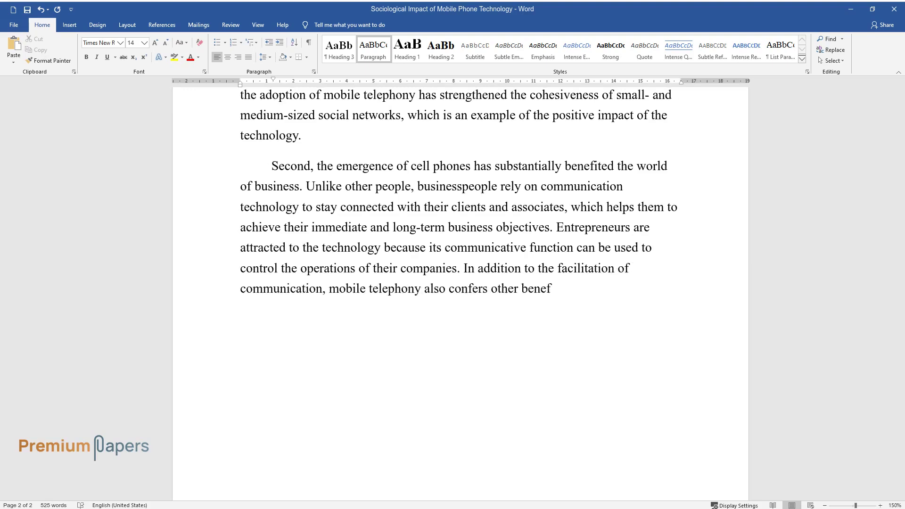
type("its to its users. For example, moder")
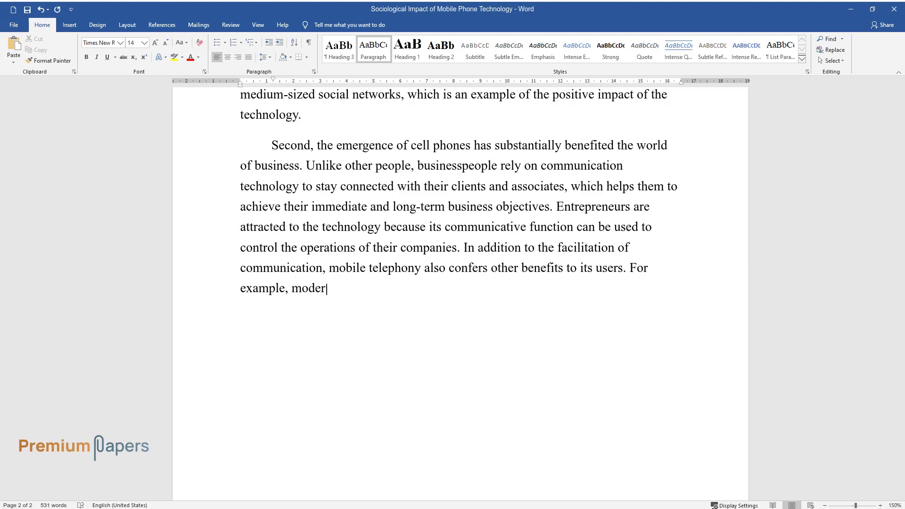
type("n mobile devices are characterized ")
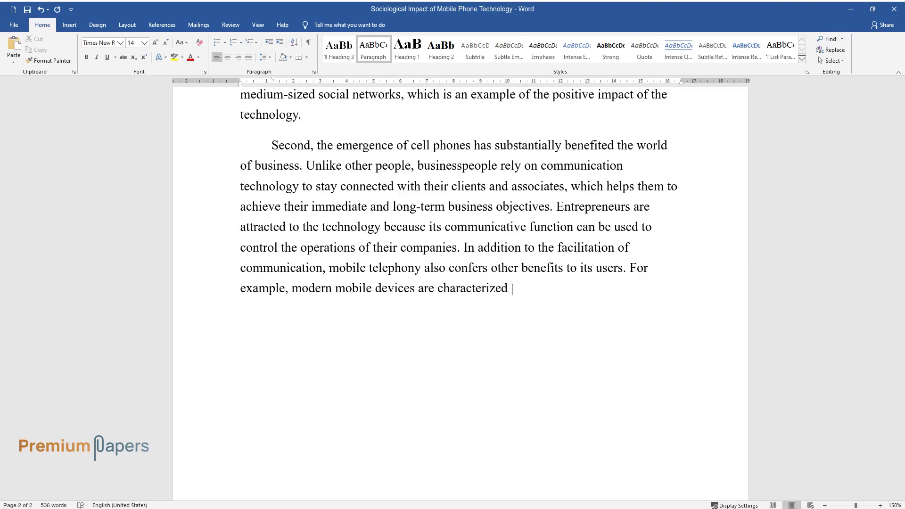
type("by a wide range of advanced functions that are used by business commun")
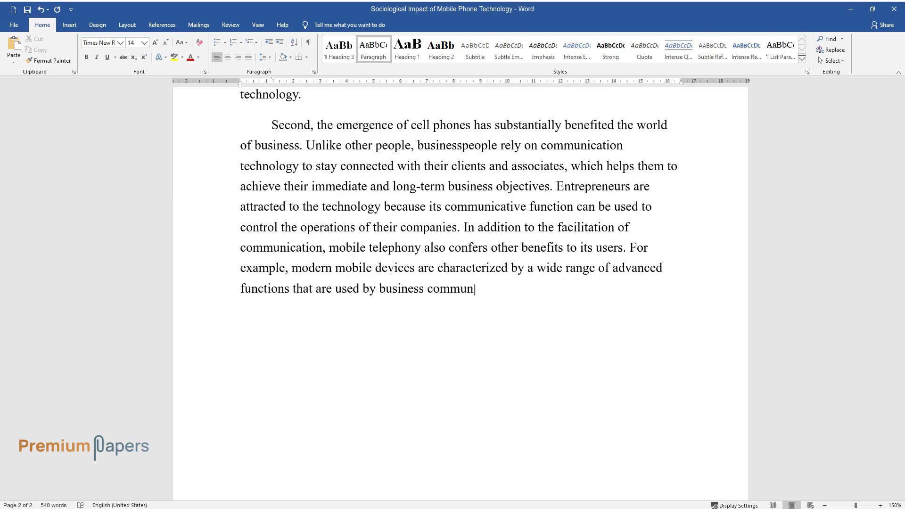
type("ities in their daily operations. Th")
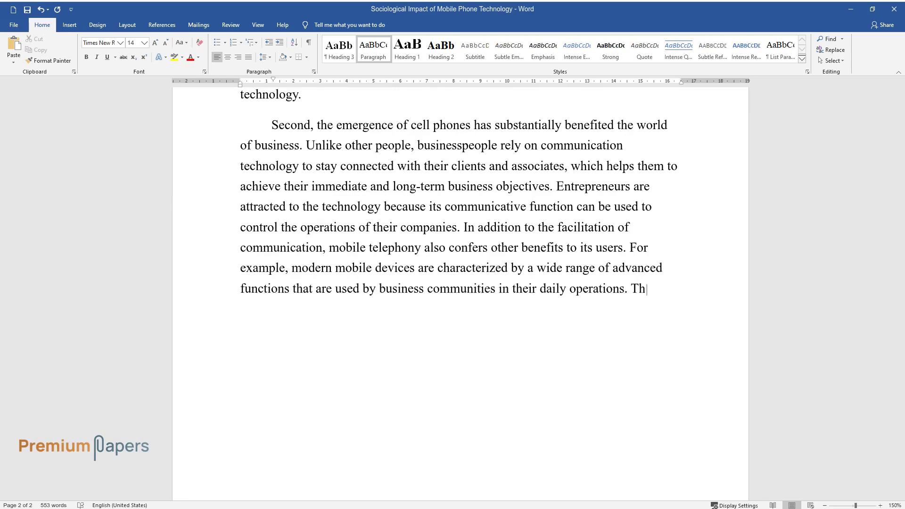
Step: Name web browsing as smartphones' most powerful feature, explaining that office-only Internet previously reduced business opportunities realizable through uninhibited, instant access to information
type("e most powerful feature of smartpho")
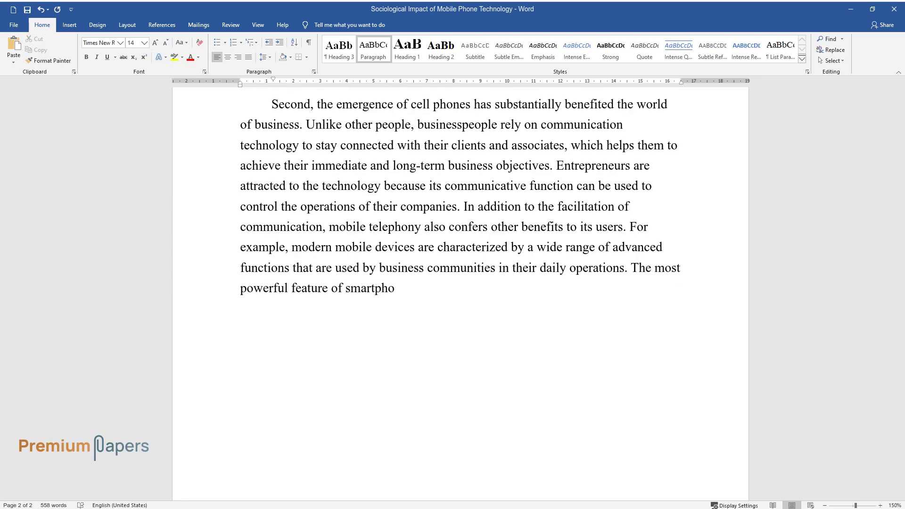
type("nes is web browsing. Before the dev")
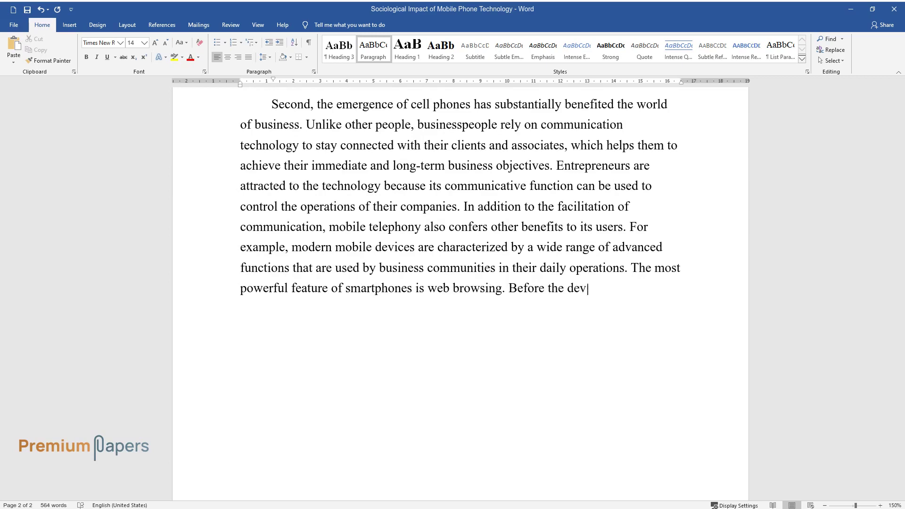
type("elopment of technology, the Interne")
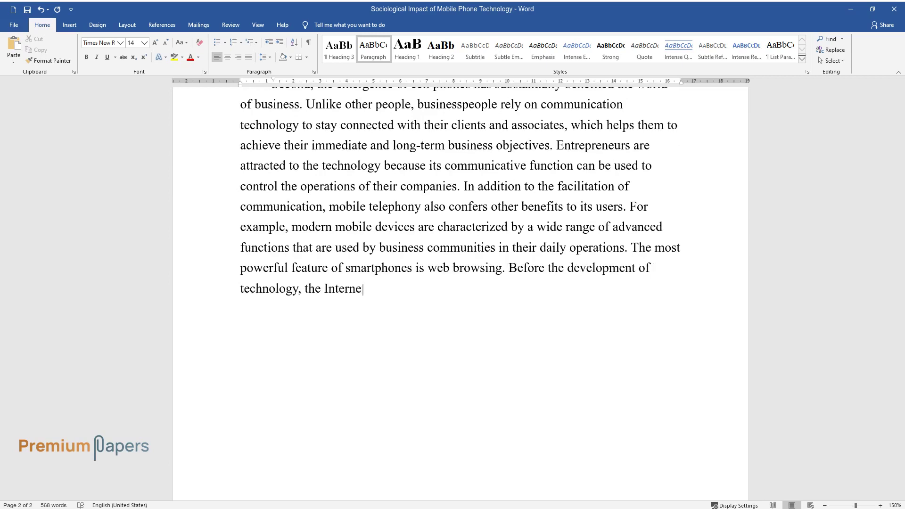
type("t was available only in an office, w")
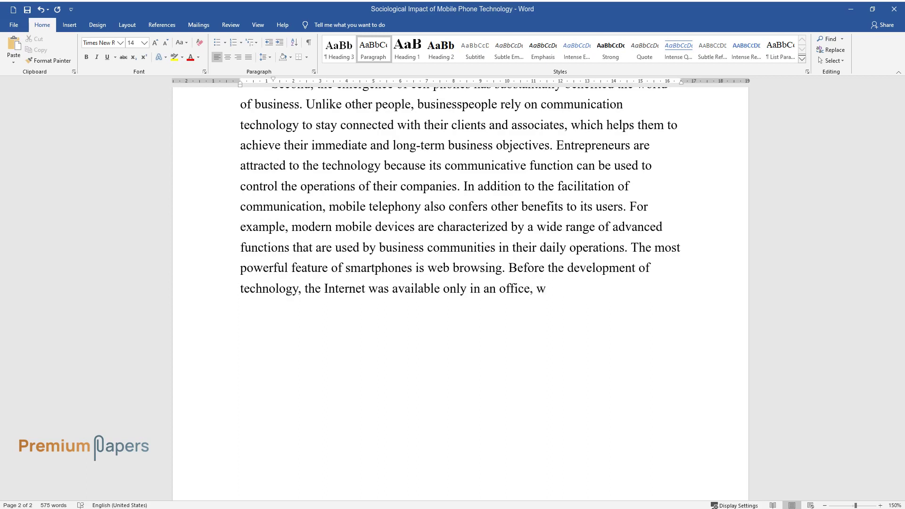
type("hich substantially reduced the num")
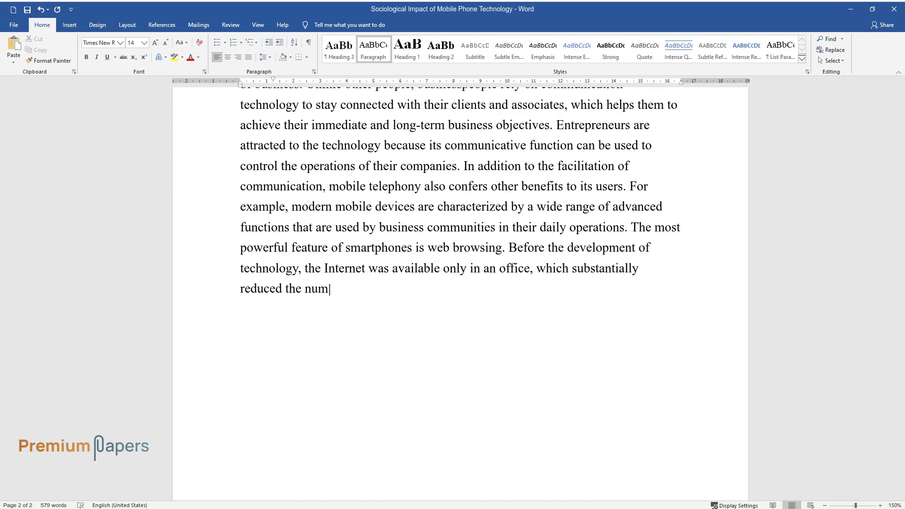
type("ber of business opportunities that could be realized ")
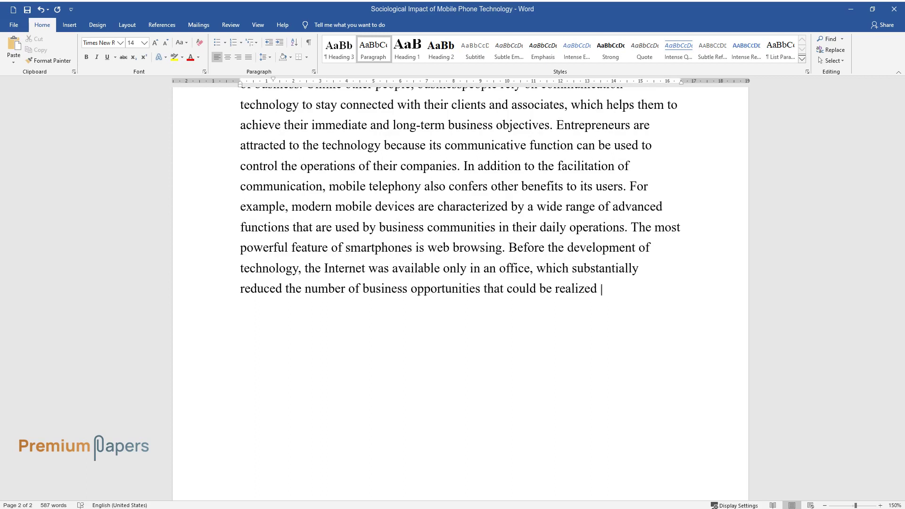
type("with the help of uninhibited and in")
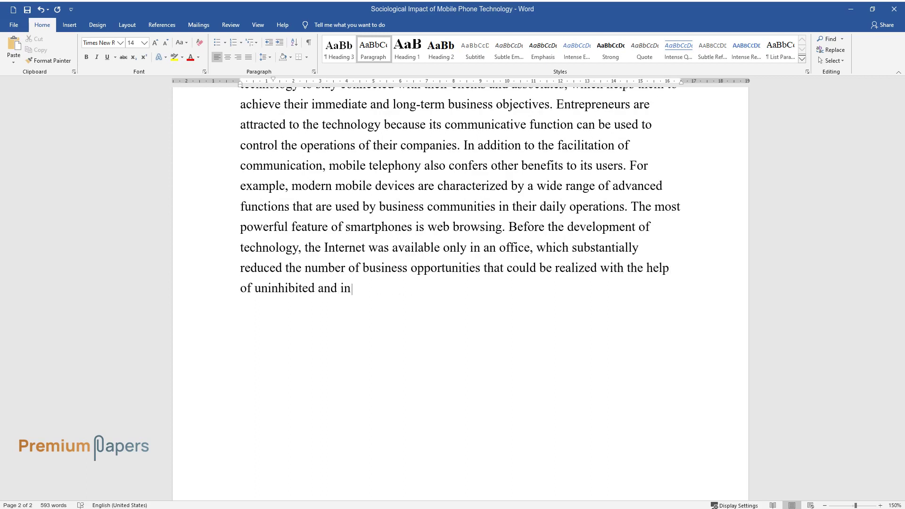
type("stant access to information.")
Step: Start a new paragraph stating that sophisticated mobile devices led Internet service providers to expand operations, creating new jobs and contributing to national economic growth
key("Return")
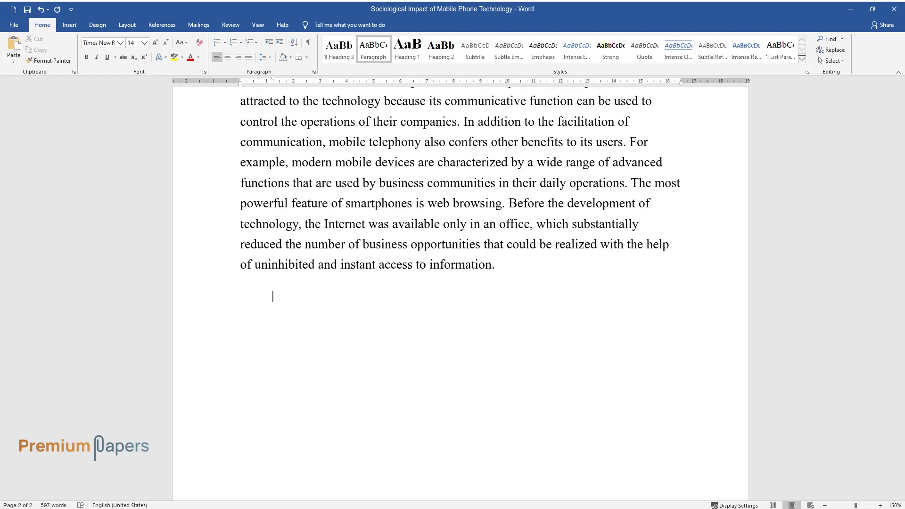
type("With the emergence of s")
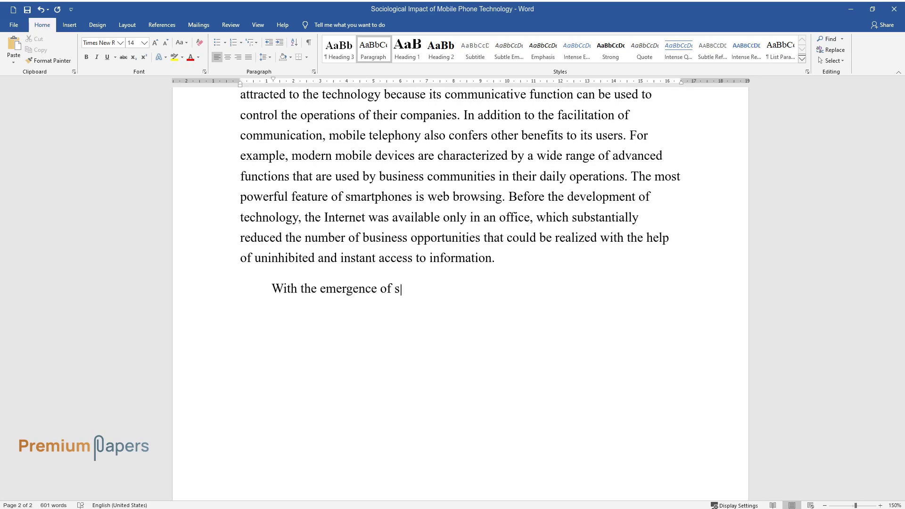
type("ophisticated mobile devices, Inter")
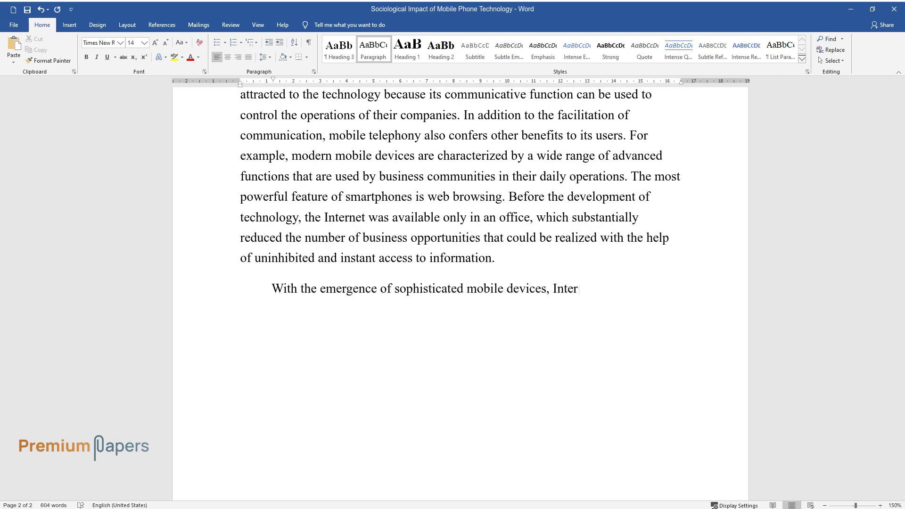
type("net service providers started expanding their")
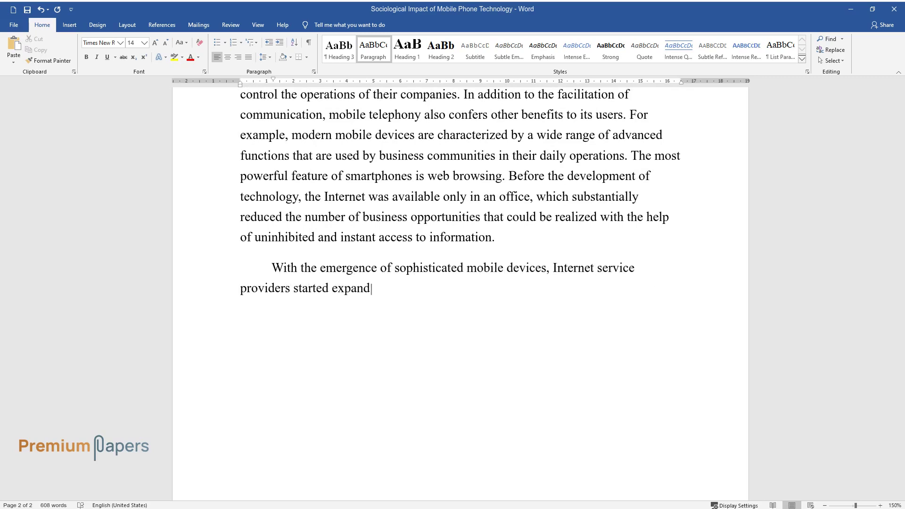
type(" operations, thereby creat")
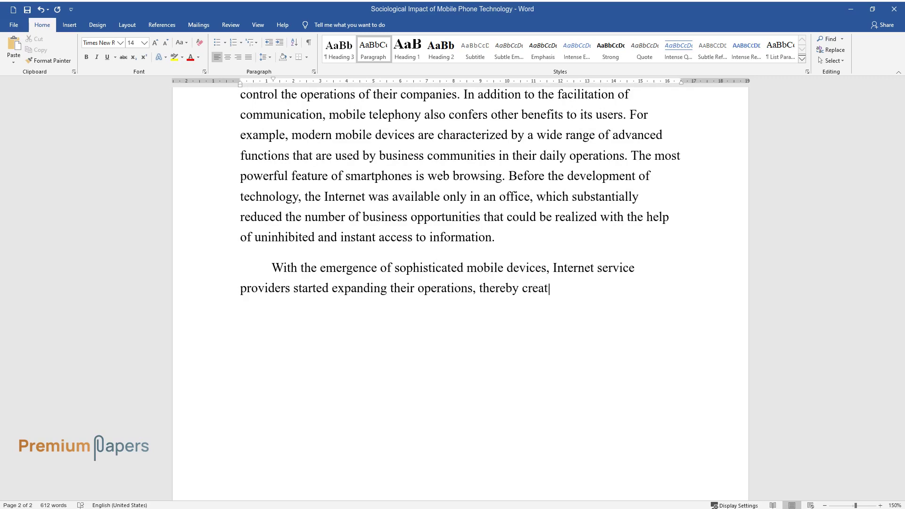
type("ing new jobs and contributing to th")
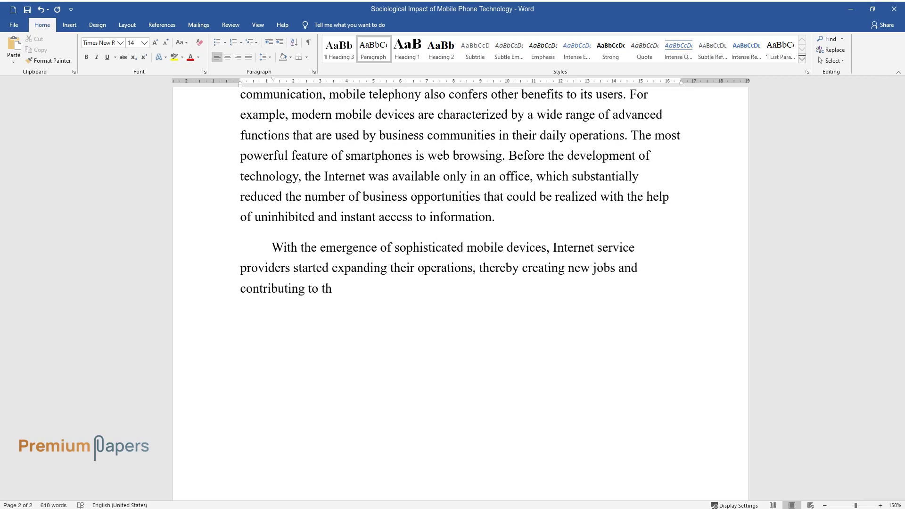
type("e growth of the national economy. M")
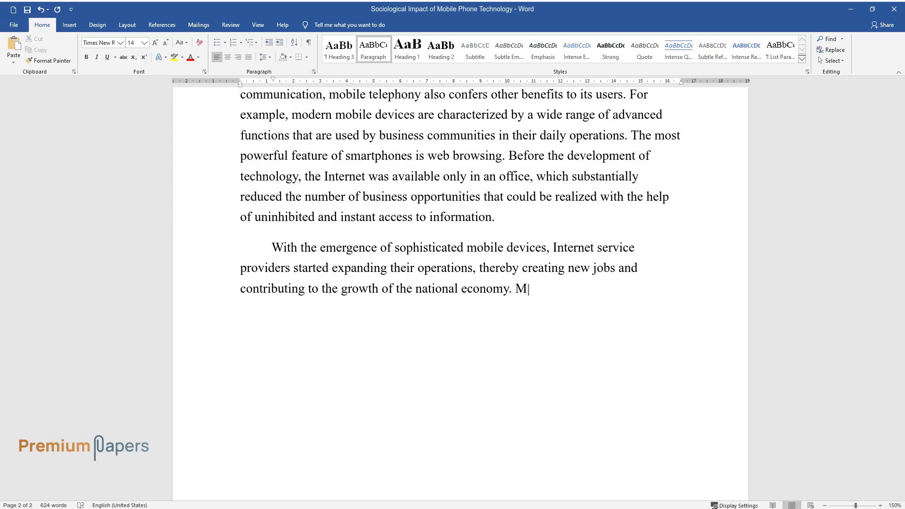
Step: Cite the two authors of “Impact of Smartphones on Society” as arguing that mobile technology “created new dimensions for business.”
type("uhammad Sarwar and Tariq Soomro, au")
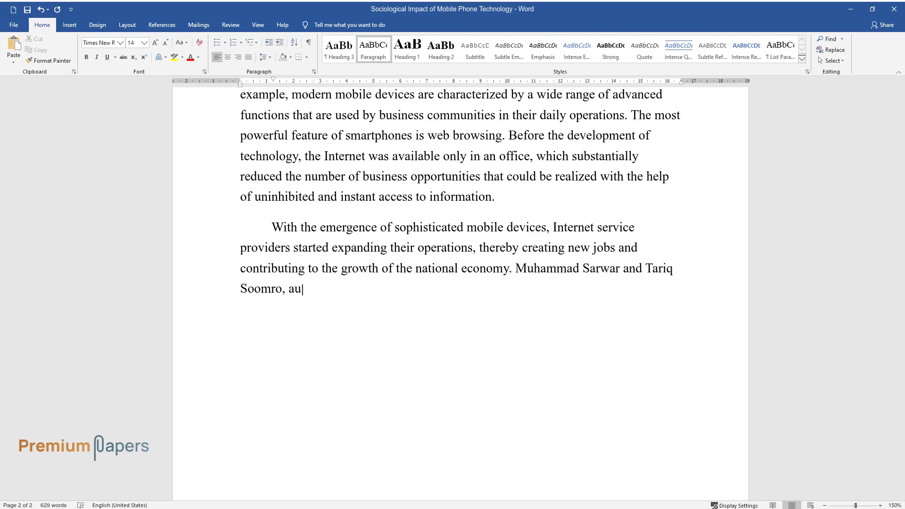
type("thors of an article titled “Impact")
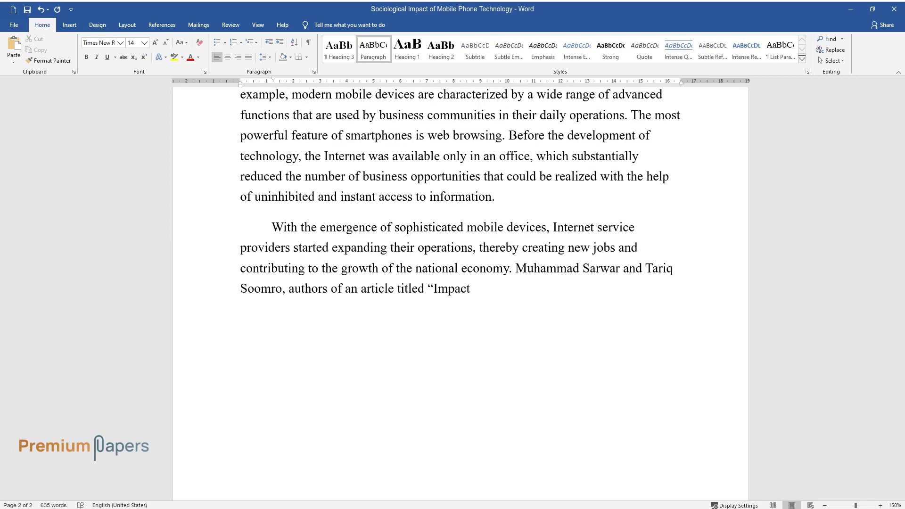
type(" of Smartphones on Society,” remarke")
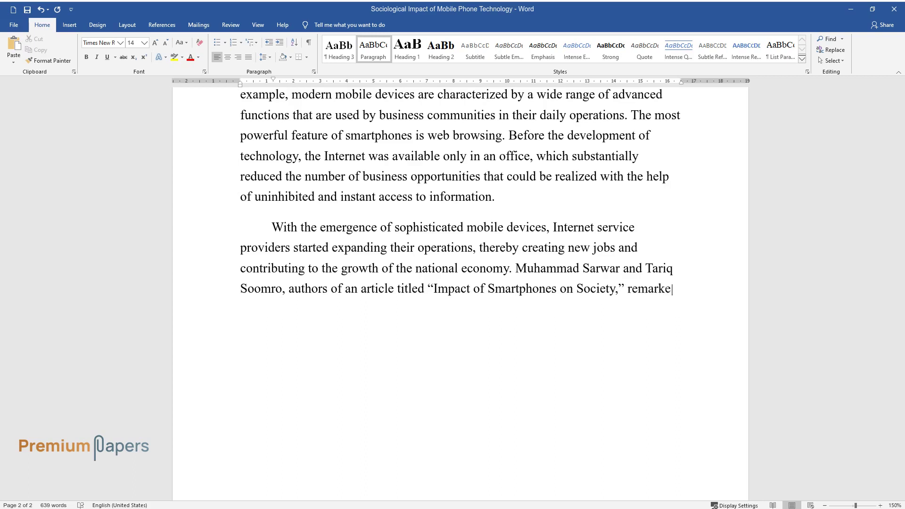
type("d on the positive effects the mobil")
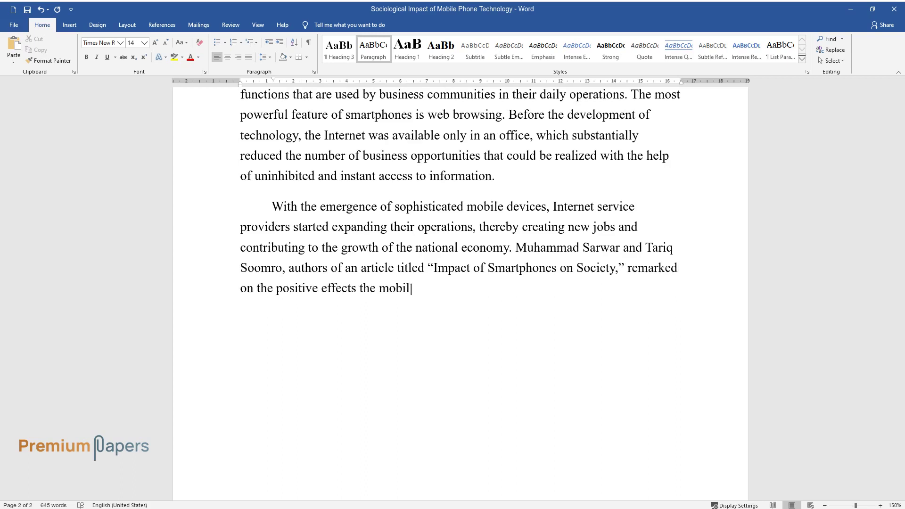
type("e technology by arguing that it “cr")
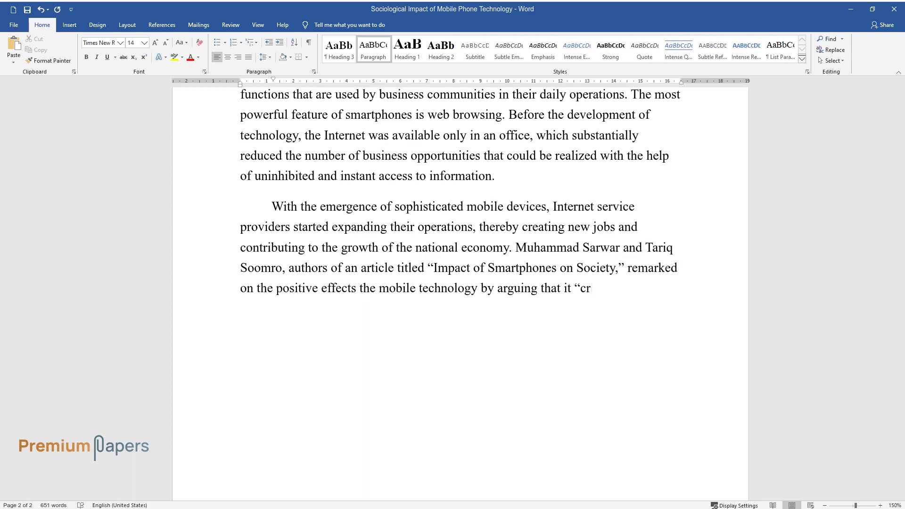
type("eated new dimensions for business.”")
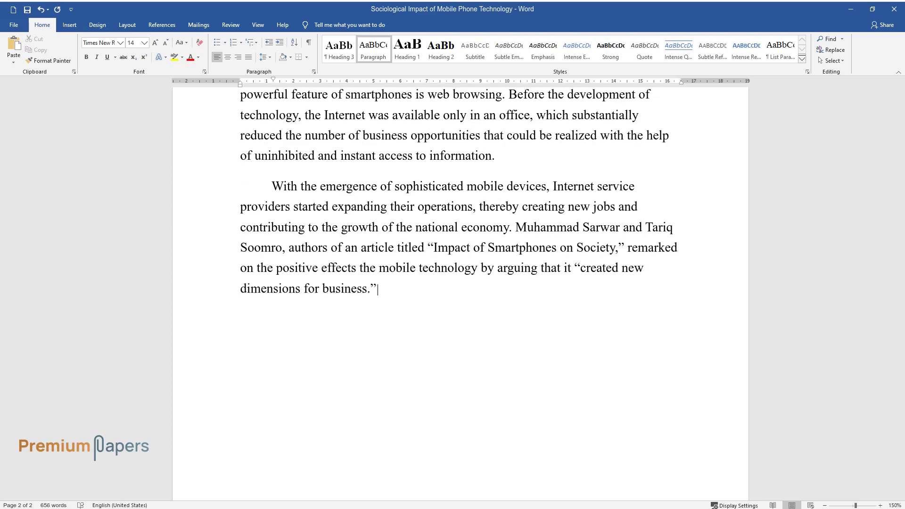
Step: Write that the scholars point to smartphone development as a precondition for the emergence of several mobile application markets
type(" The scholars point to the fact that")
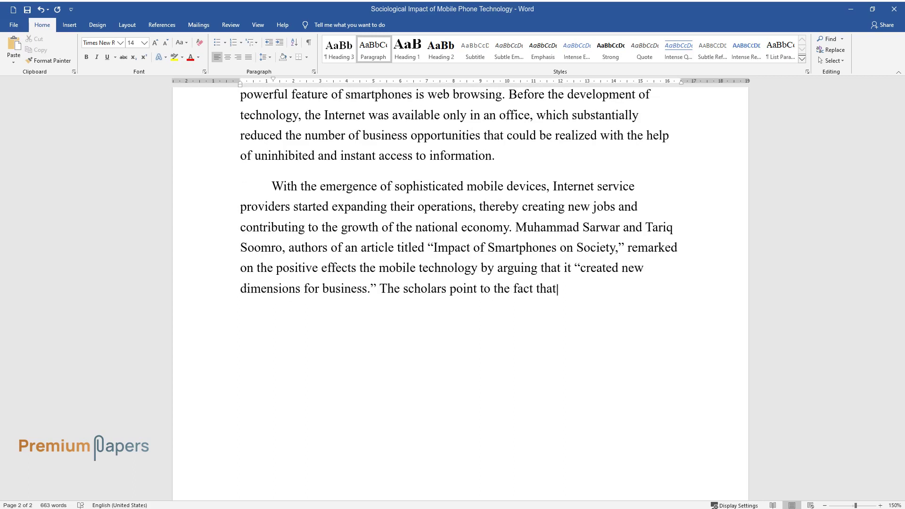
type(" the development of smartphones was")
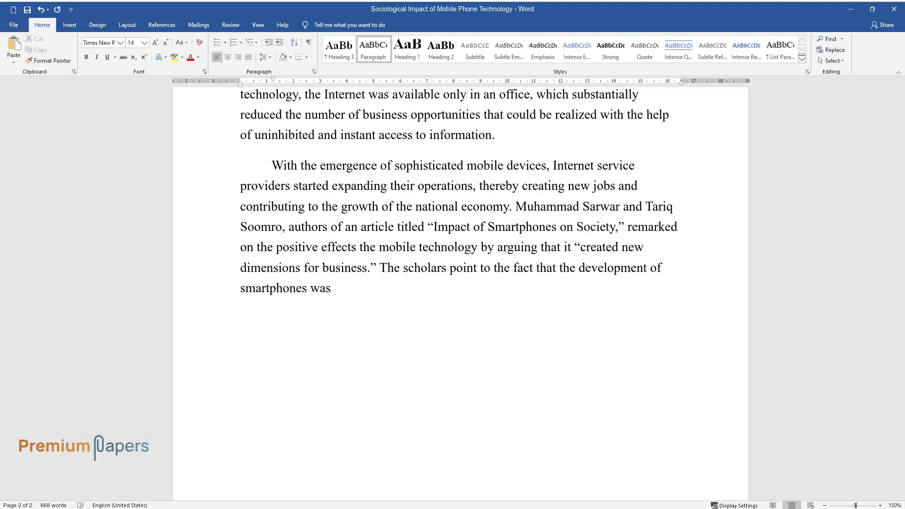
type("mergence o")
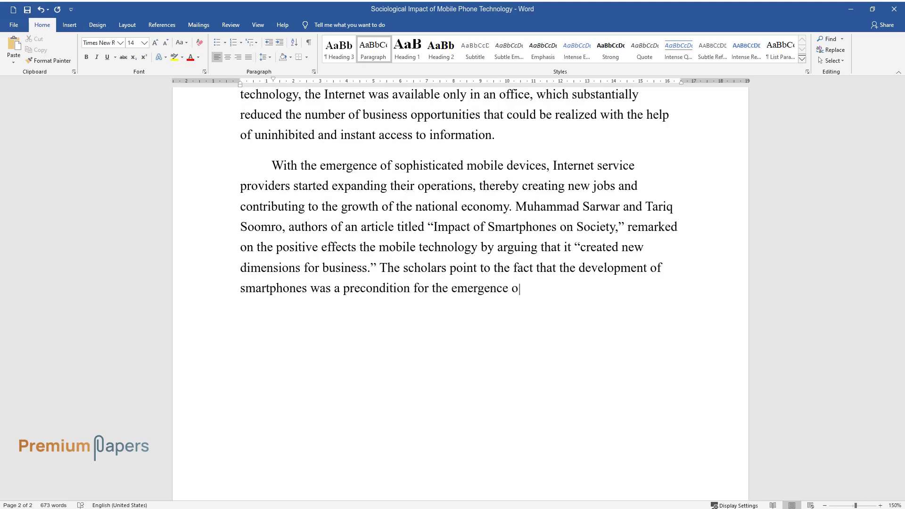
type("f several mobile application markets. The markets cr")
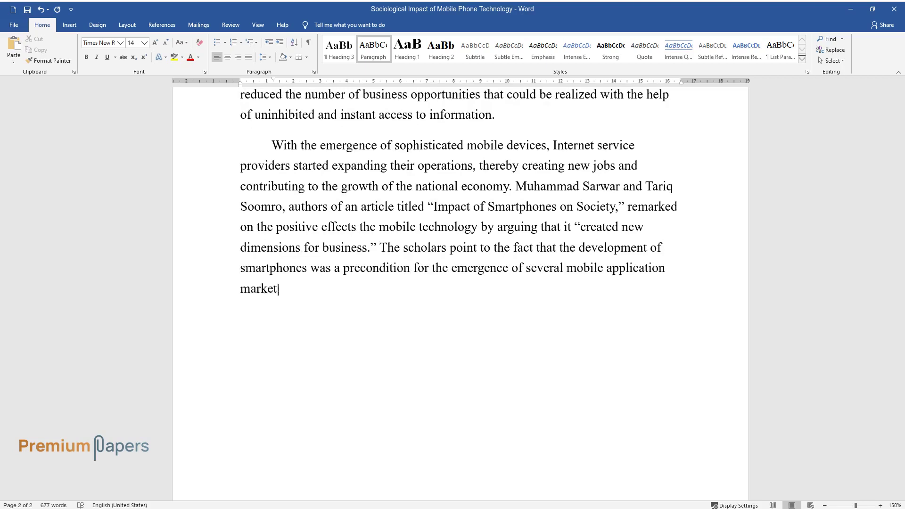
Step: Write that the markets created by vendors such as Microsoft and iPhone offer their customers access to customizable mobile applications
type("eated by vendors s")
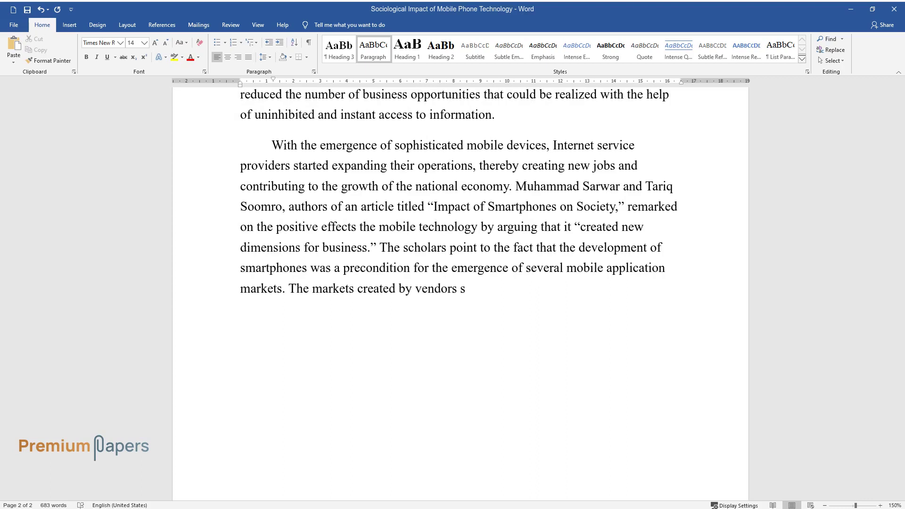
type("uch as Microsoft and iPhone offer t")
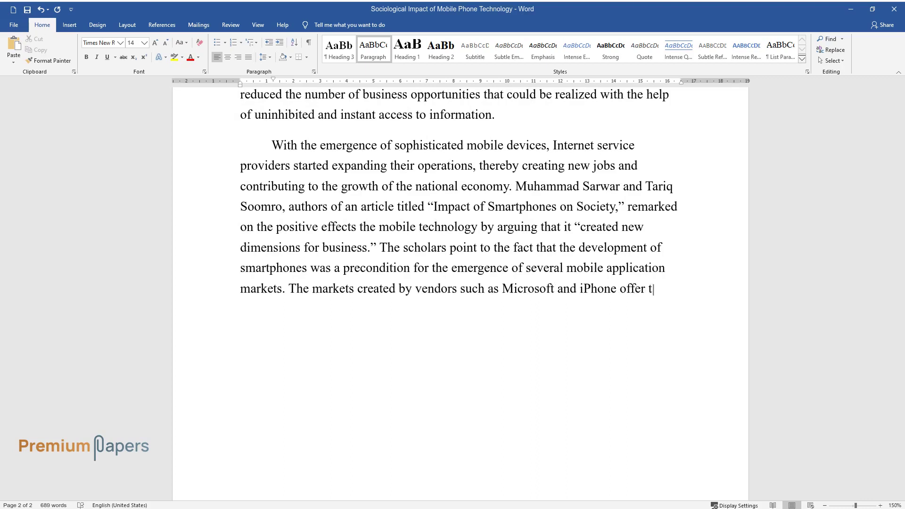
type("heir customers access to customizab")
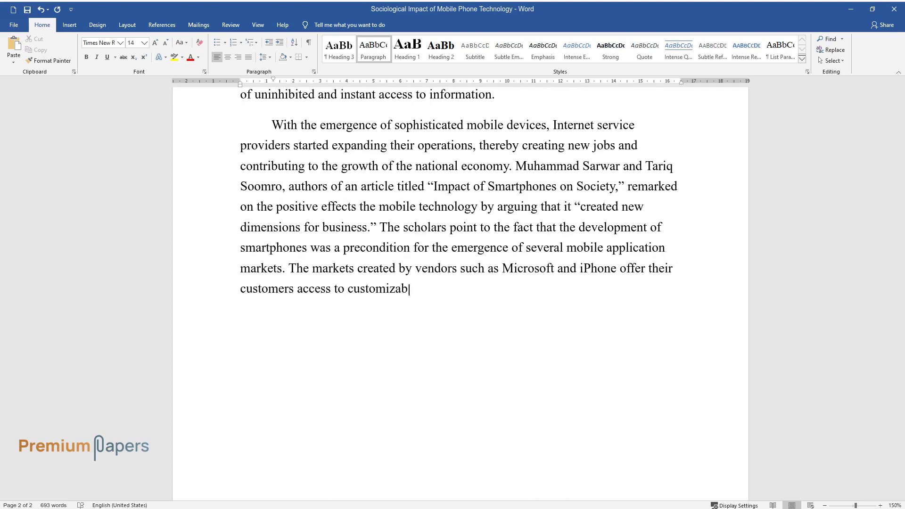
type("le mobile applications. It follows ")
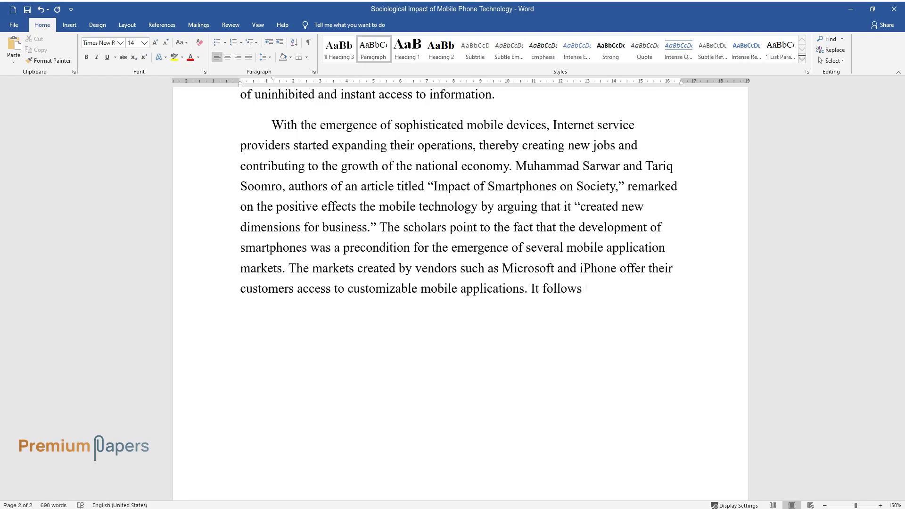
Step: Conclude the paragraph that software development is another business domain that has reaped enormous benefits from the widespread use of mobile phones
type("that software development is another")
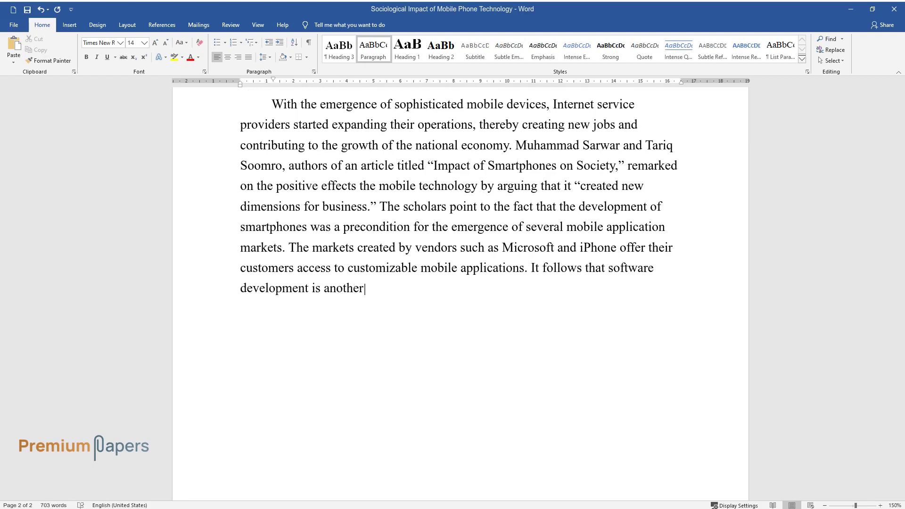
type(" business domain that has reaped en")
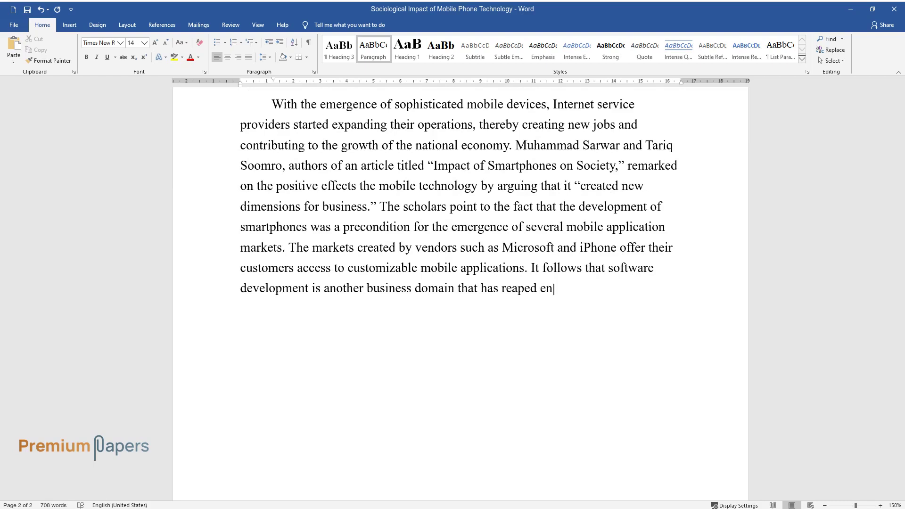
type("ormous benefits from the widespread")
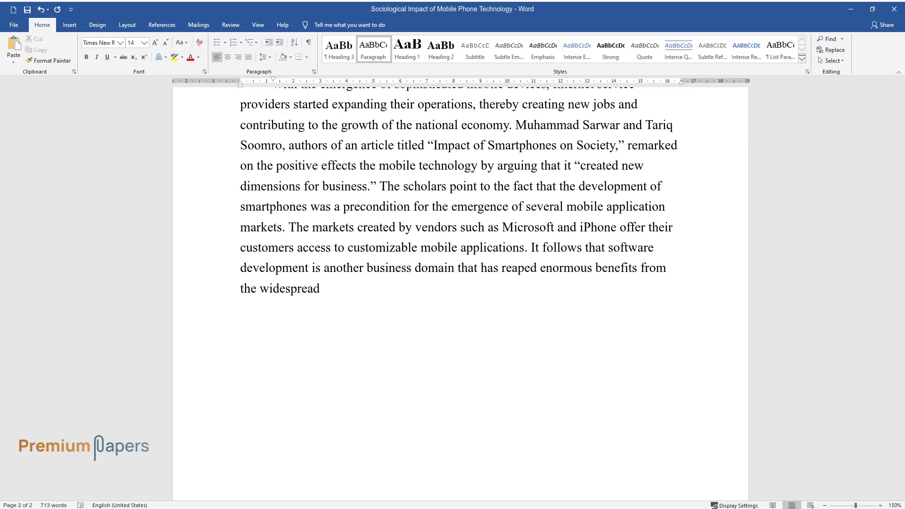
type(" use of mobile phones.")
Step: Start a new paragraph citing both authors that, unlike other computing advancements, smartphones improved advertising's effectiveness, with a positive effect on individual consumers and society
key("Return")
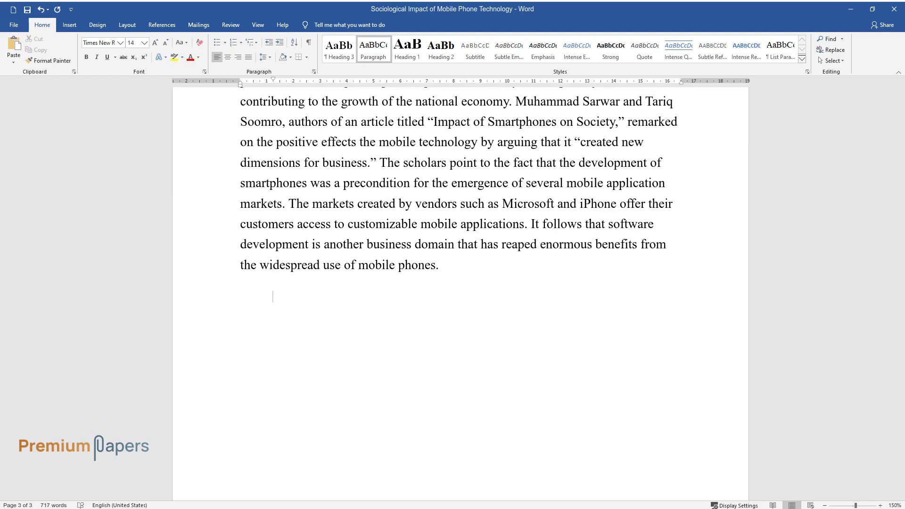
type("Sarwar and Soomro also ")
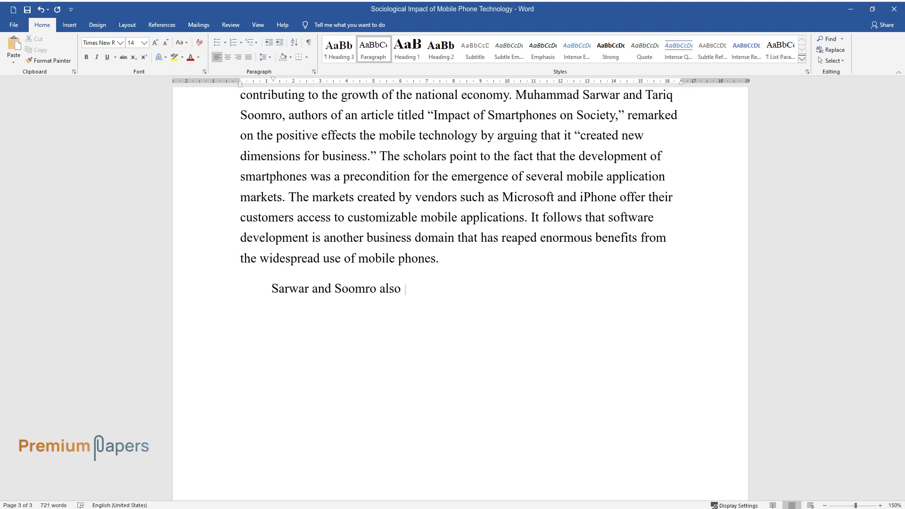
type("maintain that, unlike other compu")
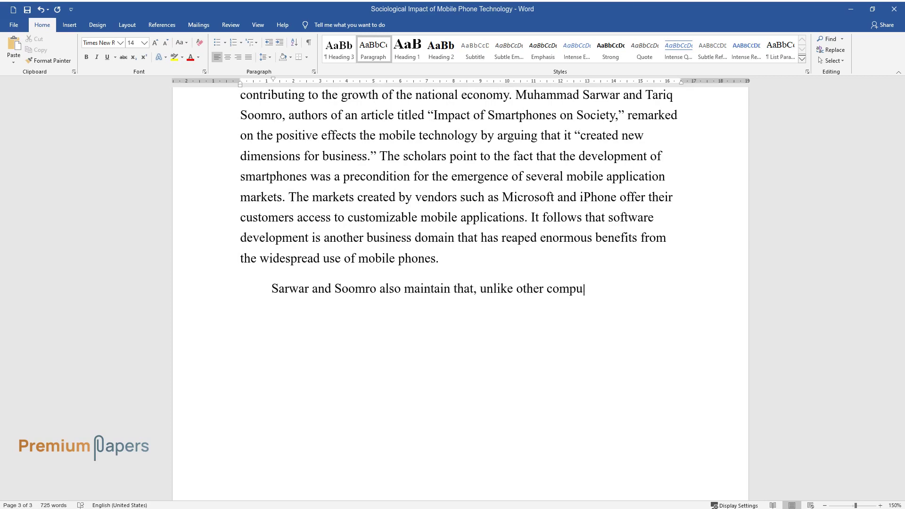
type("ting advancements, smartphones hel")
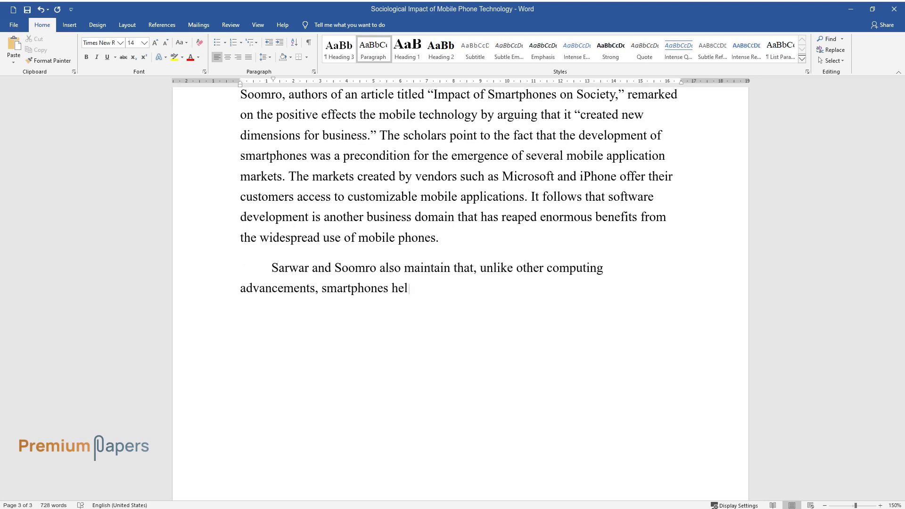
type("ped to improve the effectiveness ")
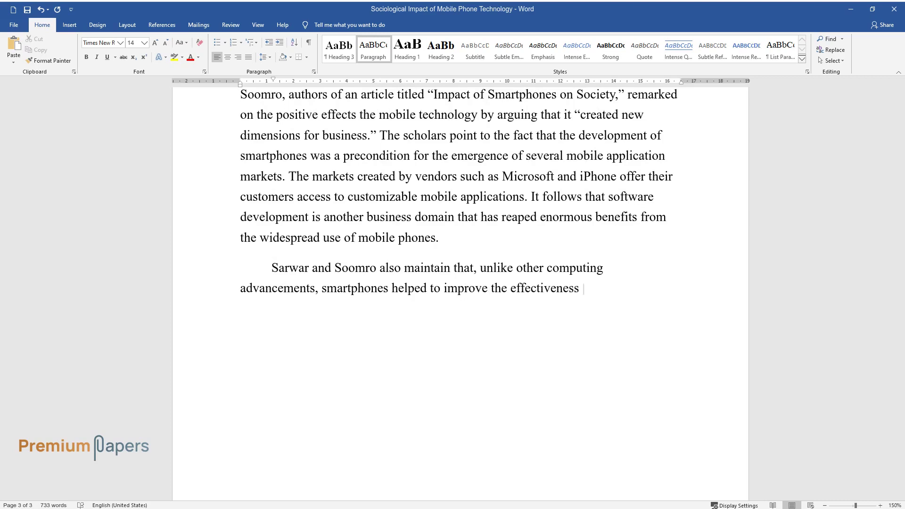
type("of the advertising sector")
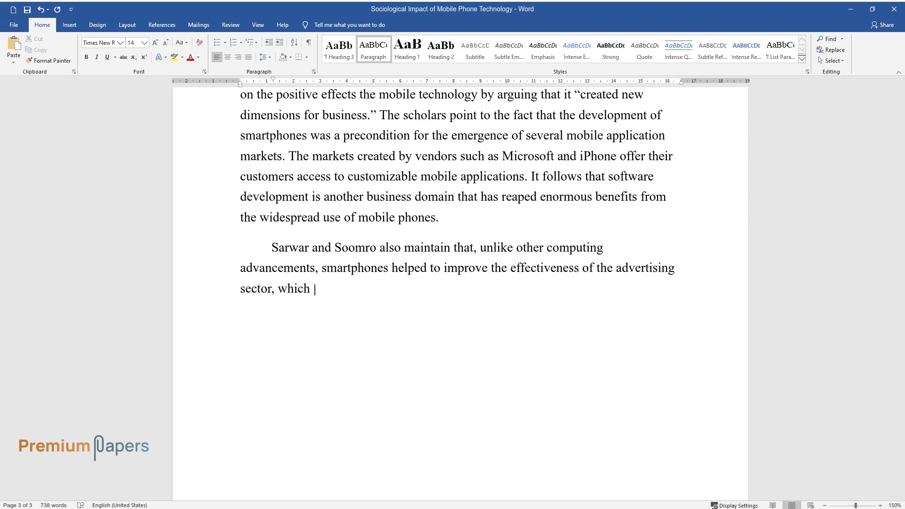
type(", which has a positive effect on individua")
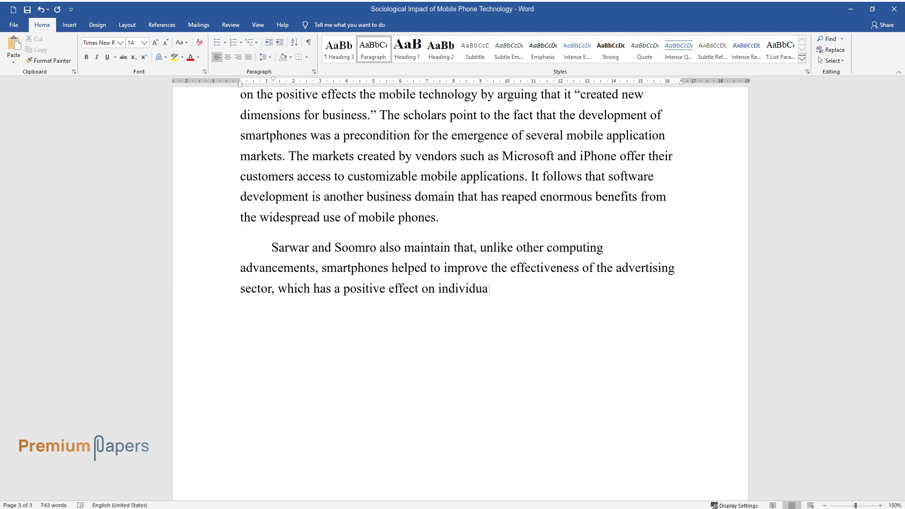
type("l consumers, in particular, and o")
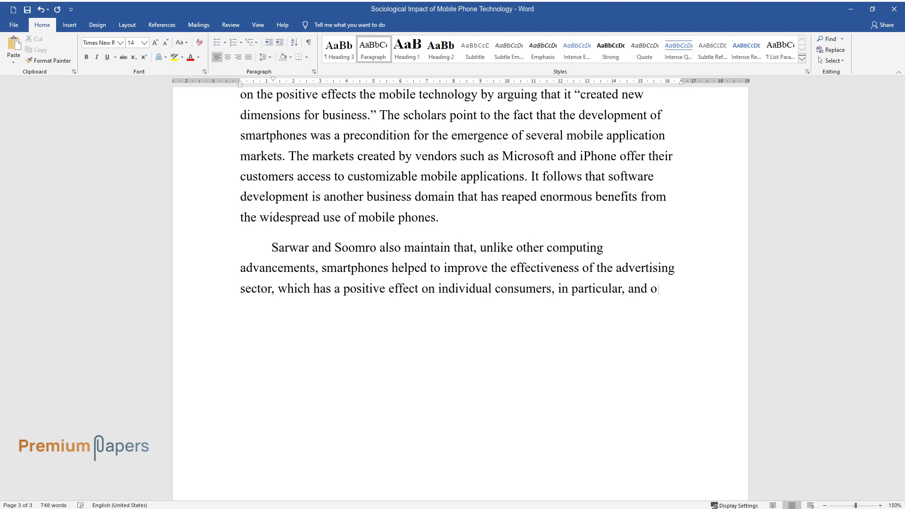
Step: Write that, considering economic growth's significance for society's well-being, it is impossible to disregard the contribution of mobile telephony to the business world
type("n society, in general. Taking int")
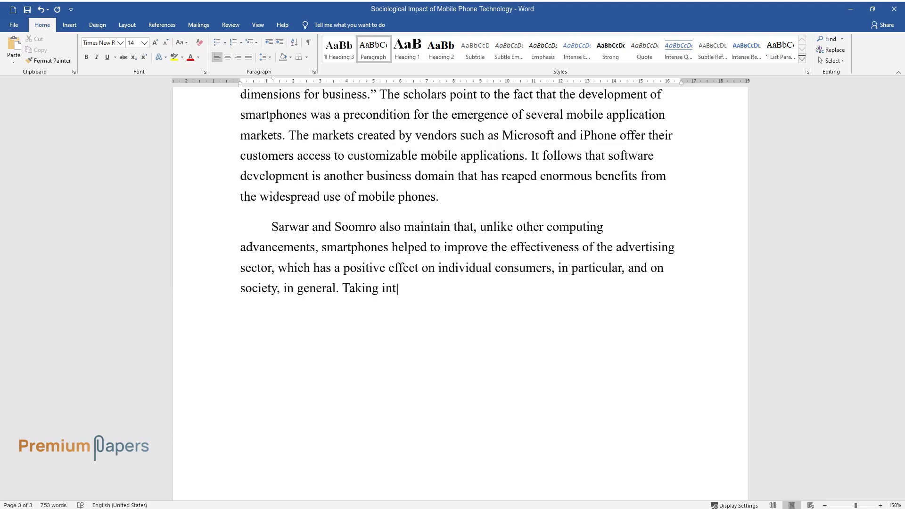
type("o consideration the significance o")
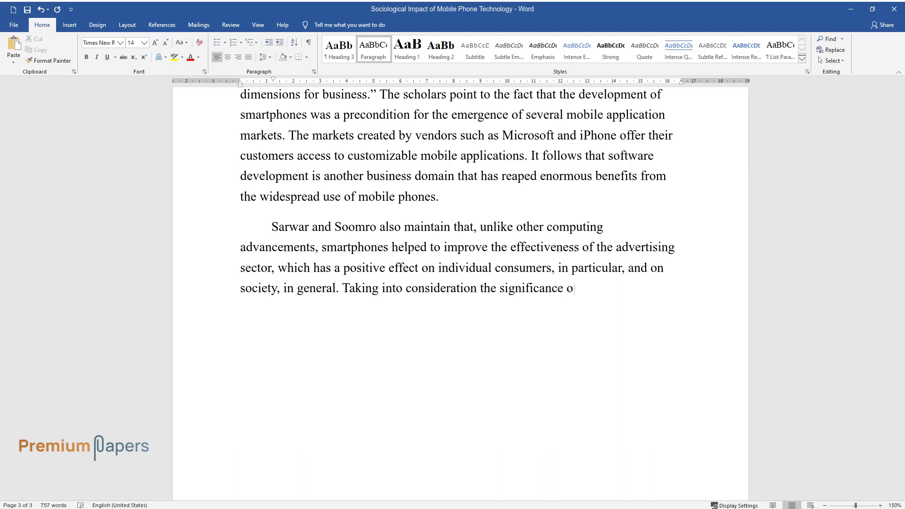
type("f economic growth for society's w")
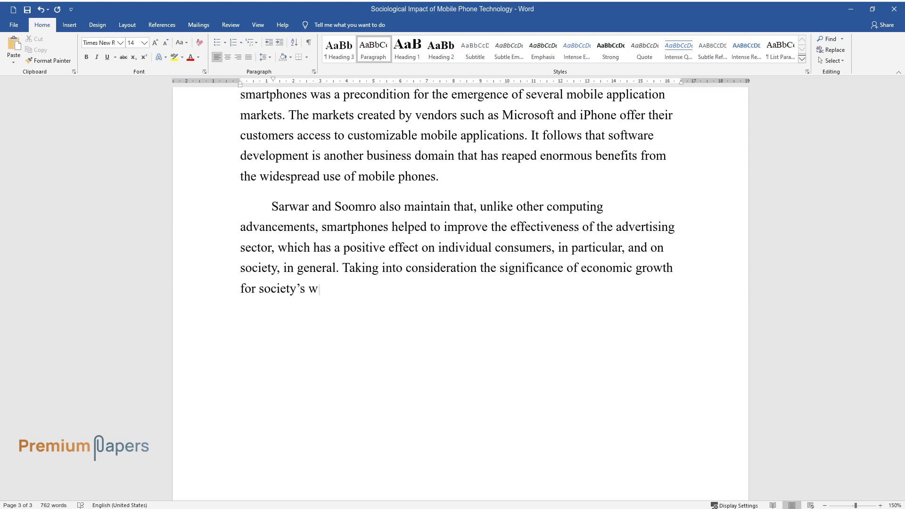
type("ell-being, it is impossible to di")
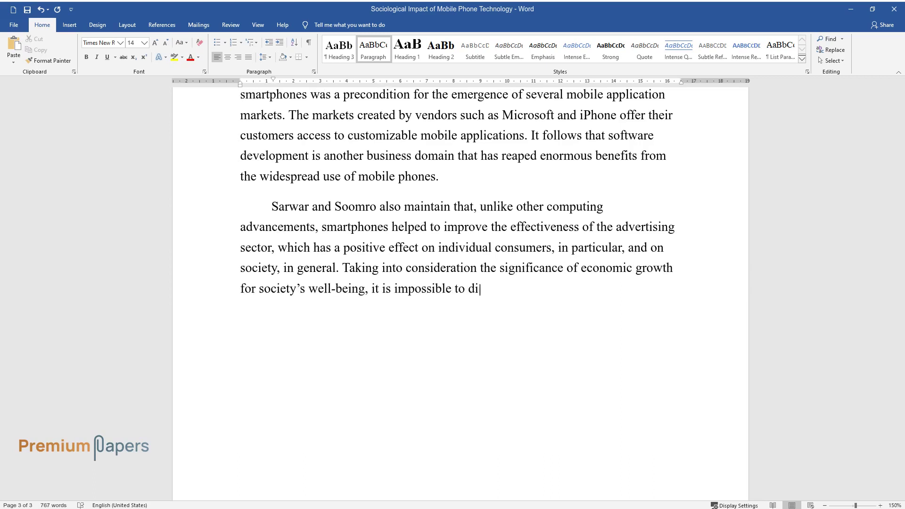
type("sregard the contribution of mobile")
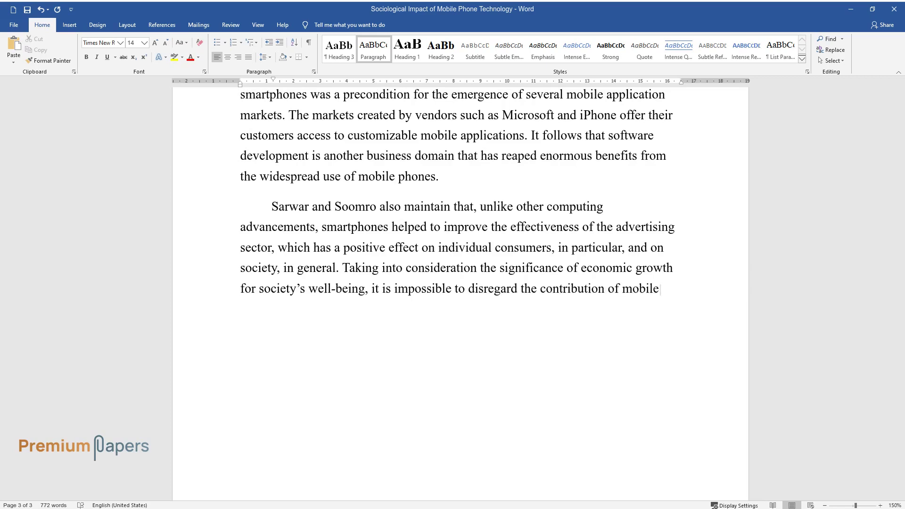
type(" telephony to the business world.")
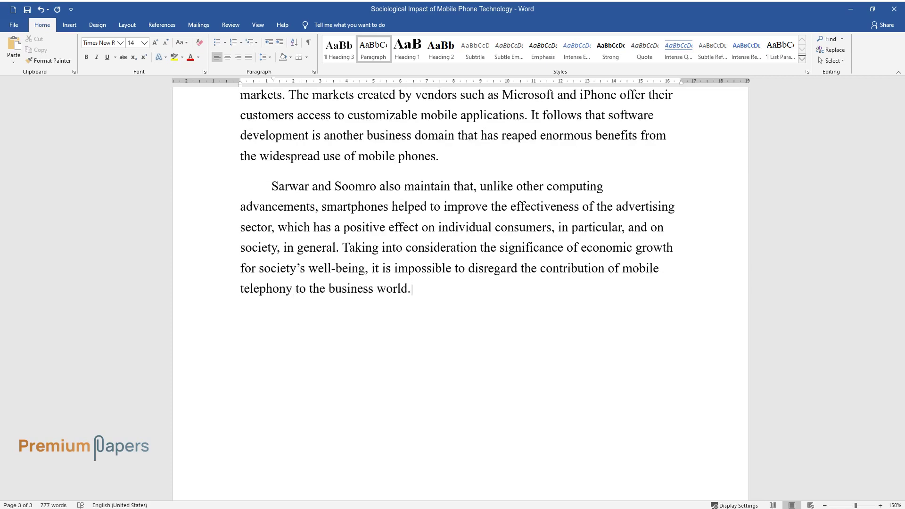
Step: Introduce the counterargument that opponents of communication technology argue its impact on society is a net negative
type(" Meanwhile, opponents of communic")
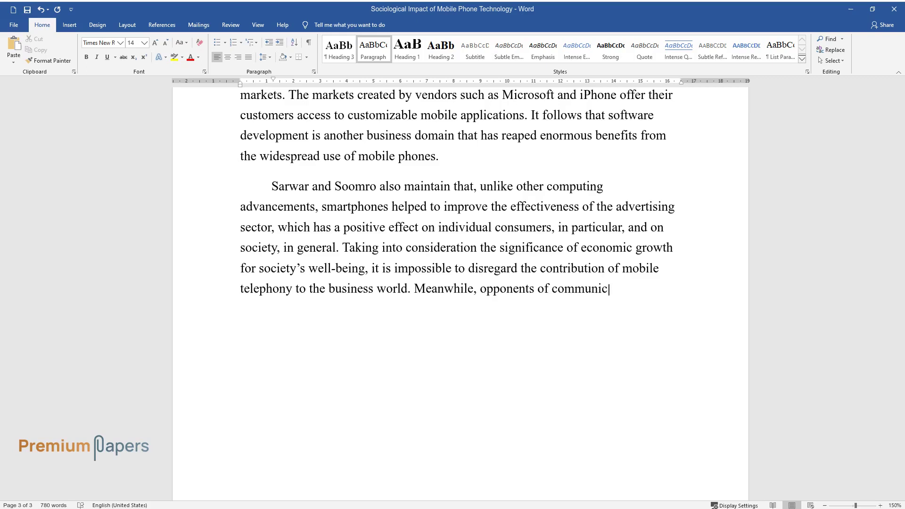
type("ation technology argue that its im")
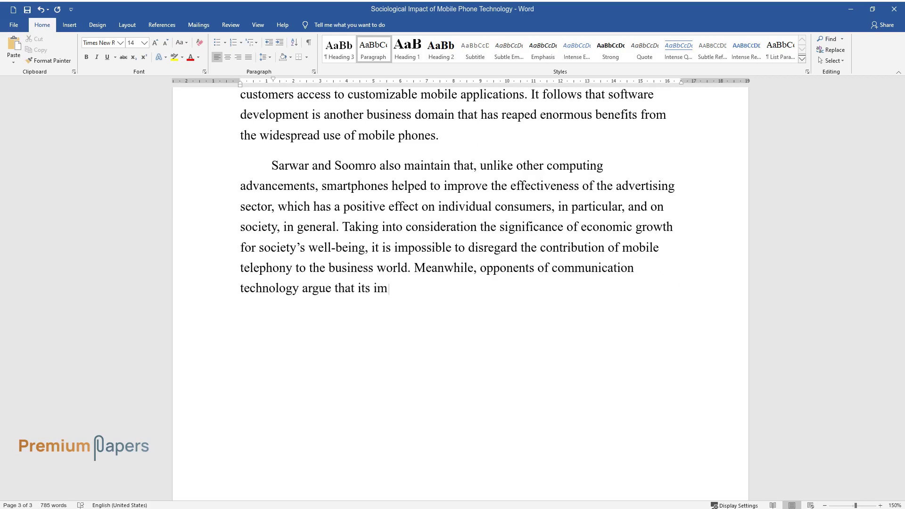
type("pact on society is a net negative")
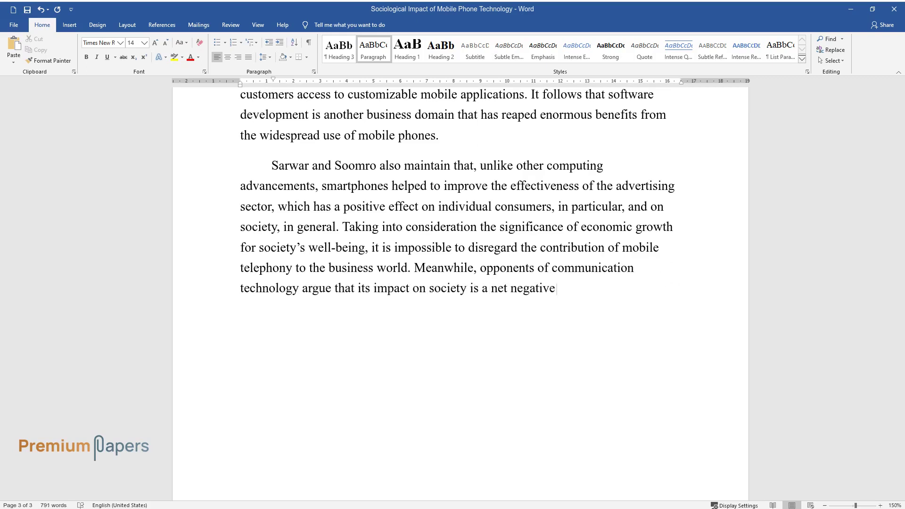
Step: Cite the two authors' analysis of smartphones' social influences as positing that mobile devices interfere with people's sleep
type(". In their analysis of smartphones’ social influen")
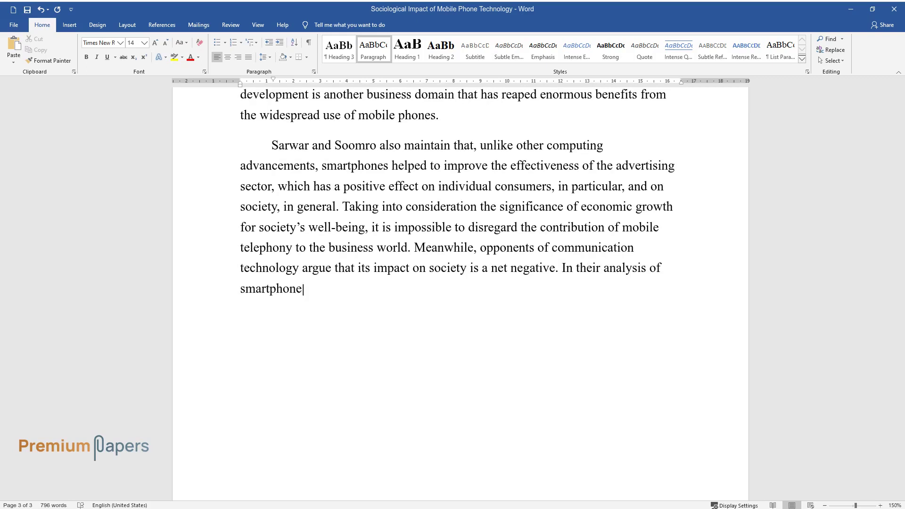
type("ces, Sarwar and S")
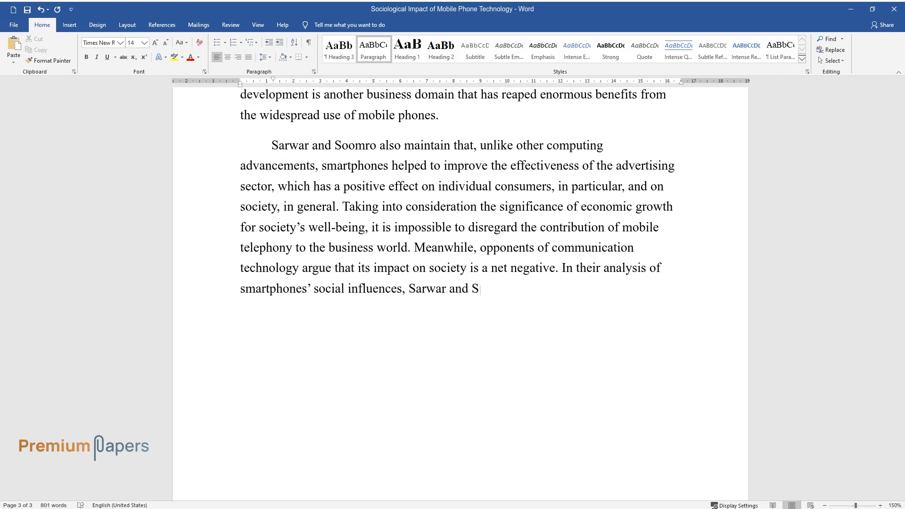
type("oomro posit that mobile devices i")
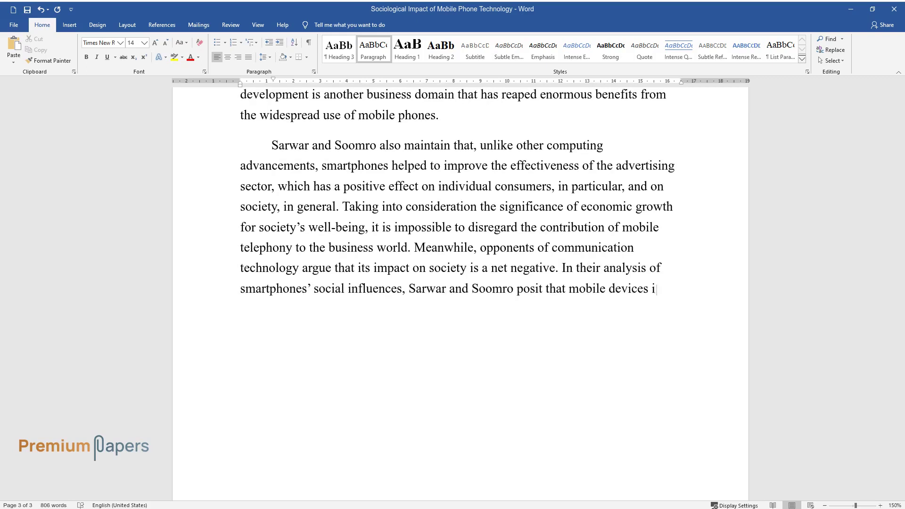
type("nterfere with people’s sleep. The")
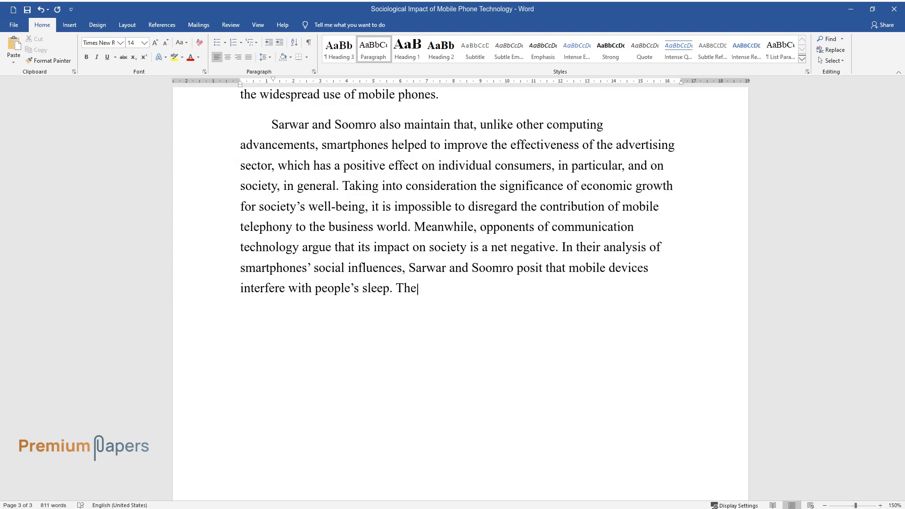
Step: Continue with survey findings revealing that as much as 33 percent of smartphone owners check their emails and messages when in bed
type(" findings of a survey on smartphon")
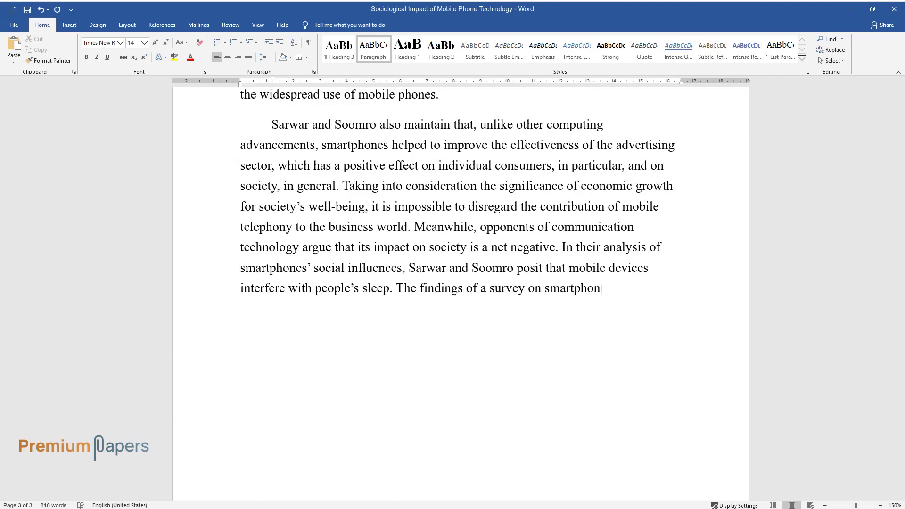
type("e use reveal that as much")
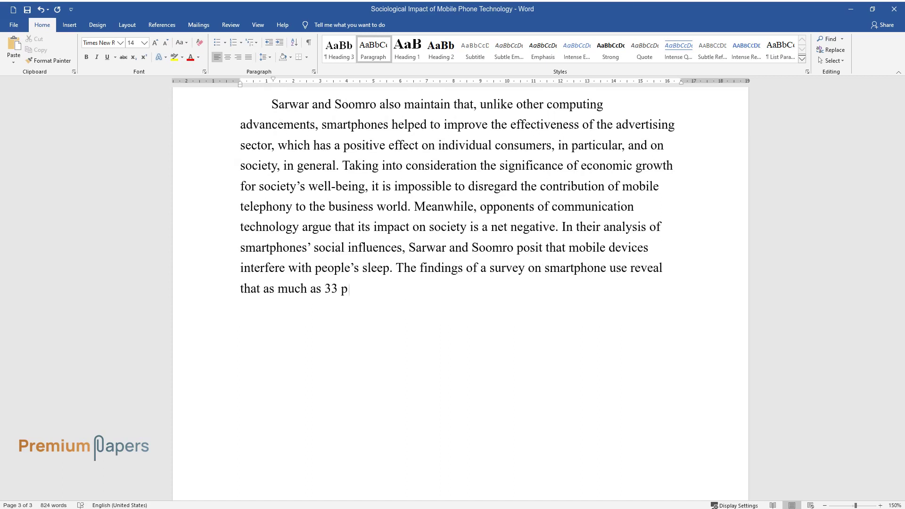
type(" as 33 percent of owners of the gadget ch")
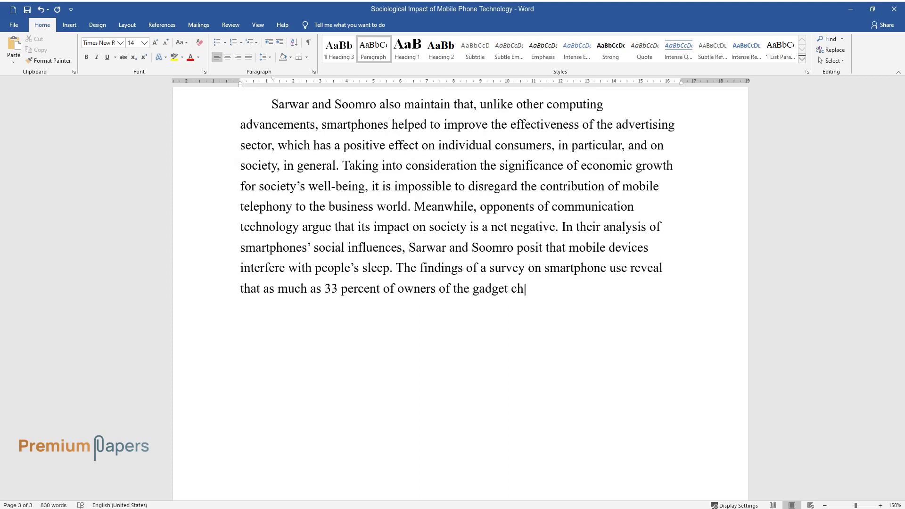
type("eck their emails and messages when")
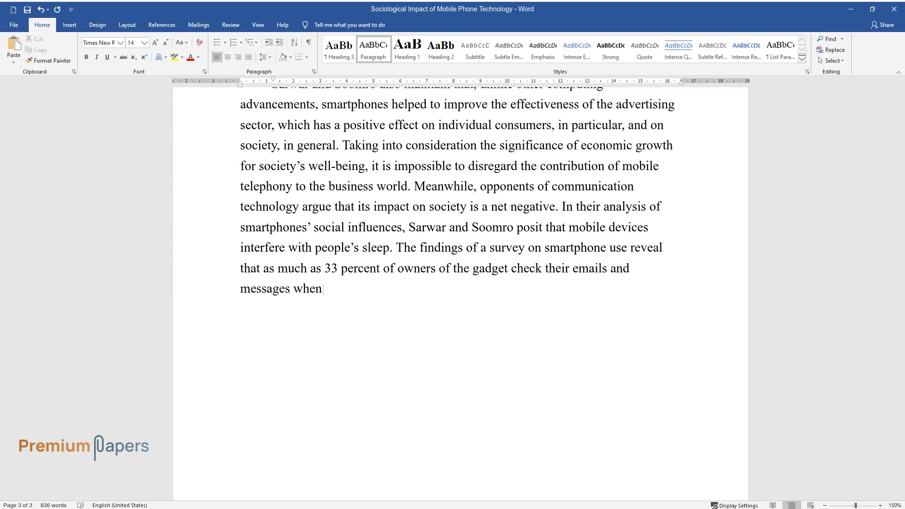
type(" in bed. The scholars maintain th")
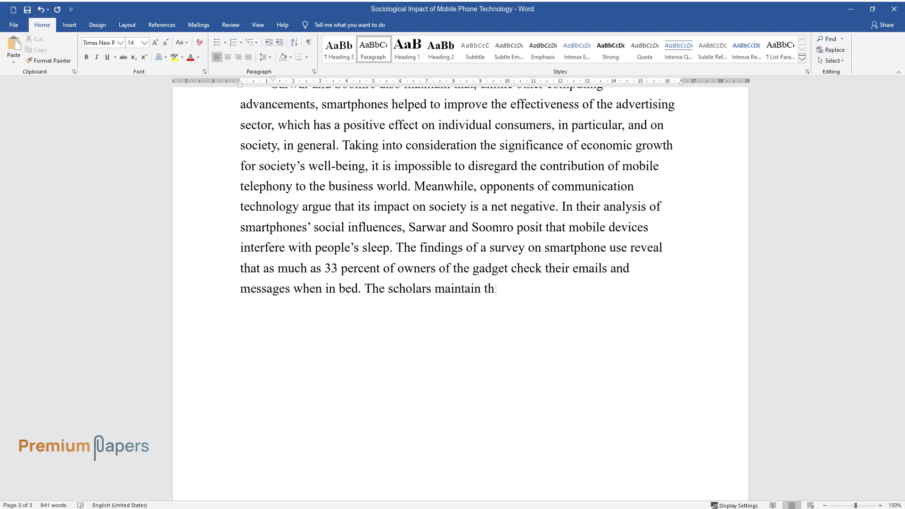
Step: Finish the paragraph with the scholars' claim that, by depriving people of sleep, technology functions as an additional source of stress
type("at by depriving people of sleep, ")
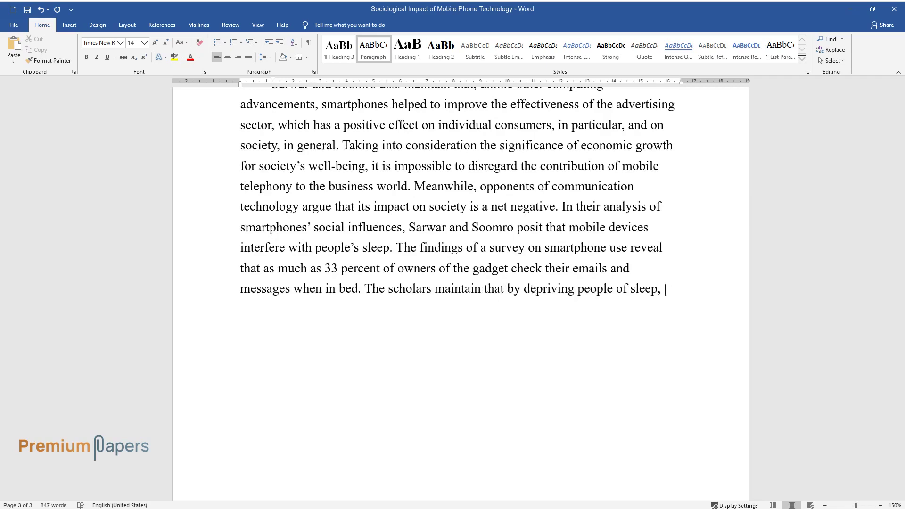
type("technology functions as an additio")
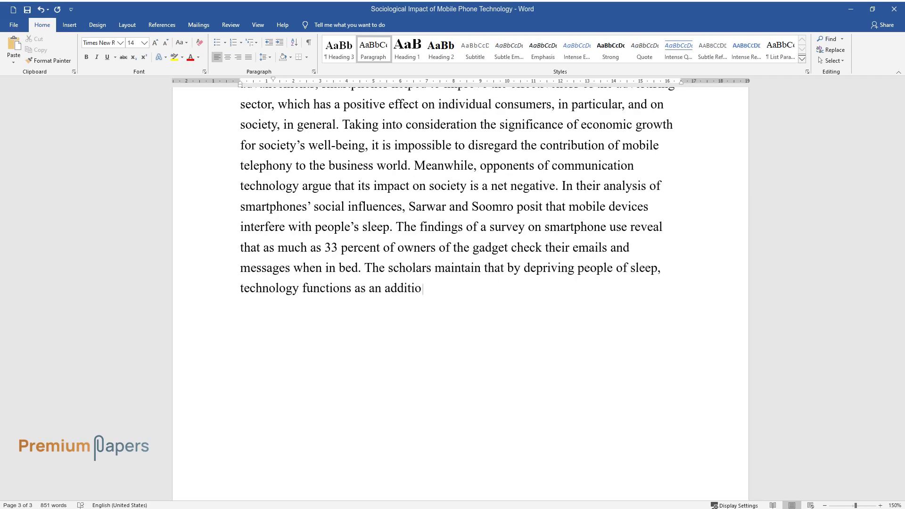
type("nal source of stress.")
Step: Start a paragraph tracing similar reasoning in the documentary, quoting that "people who read on their smartphones at night have a harder time falling asleep and produce less melatonin."
key("Return")
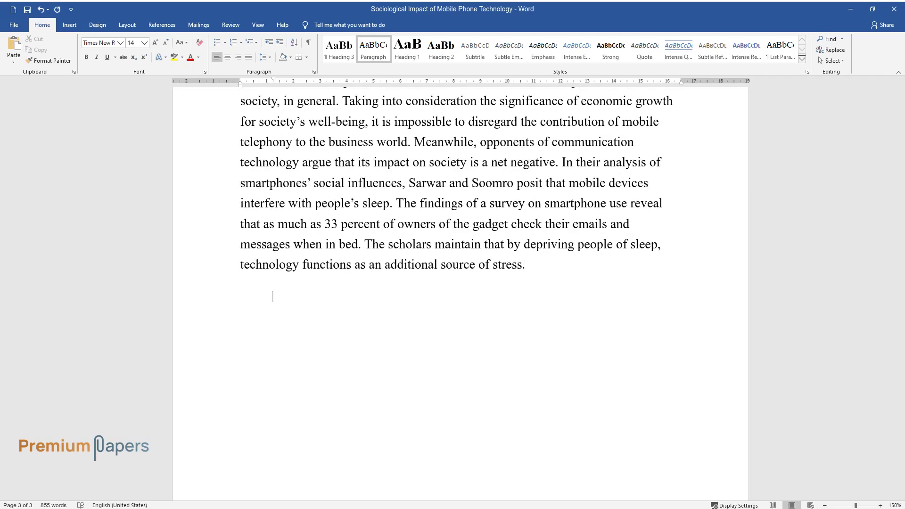
type("A similar line of reasoning can")
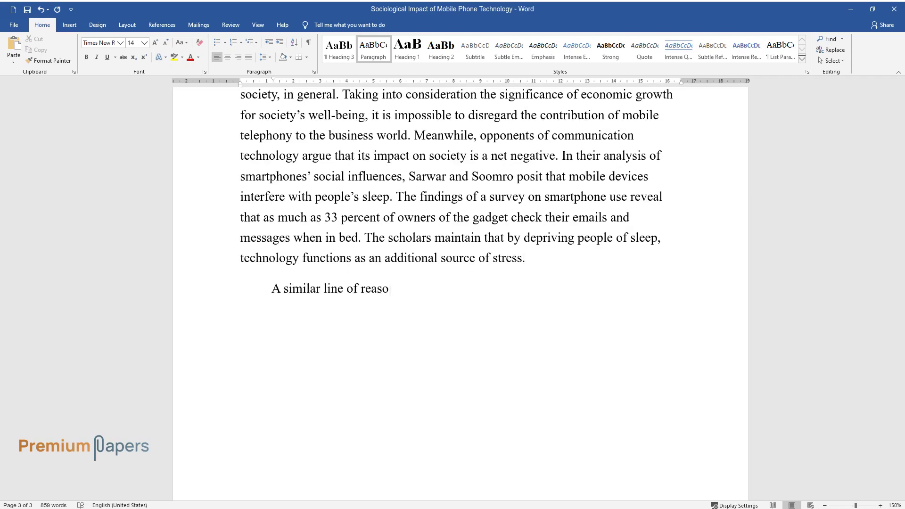
type(" be traced in the documentar")
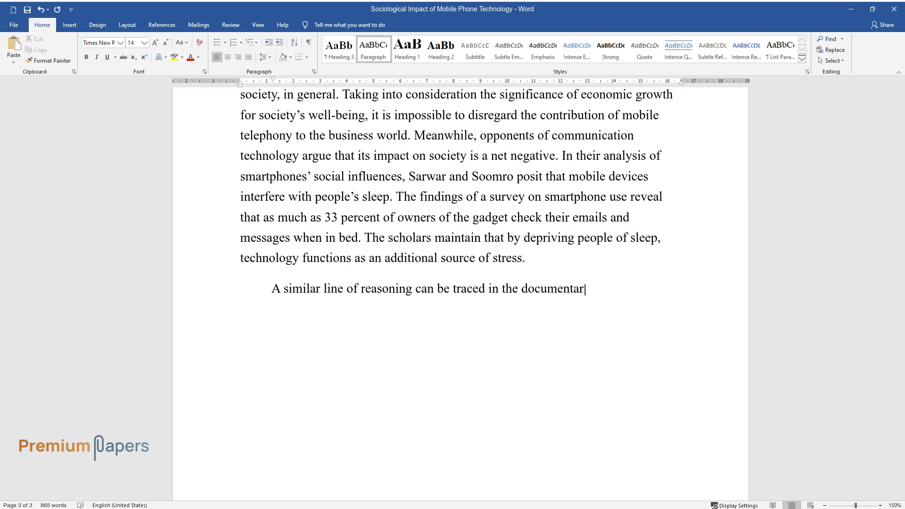
type("y arguing that \"people who")
type(" read on ")
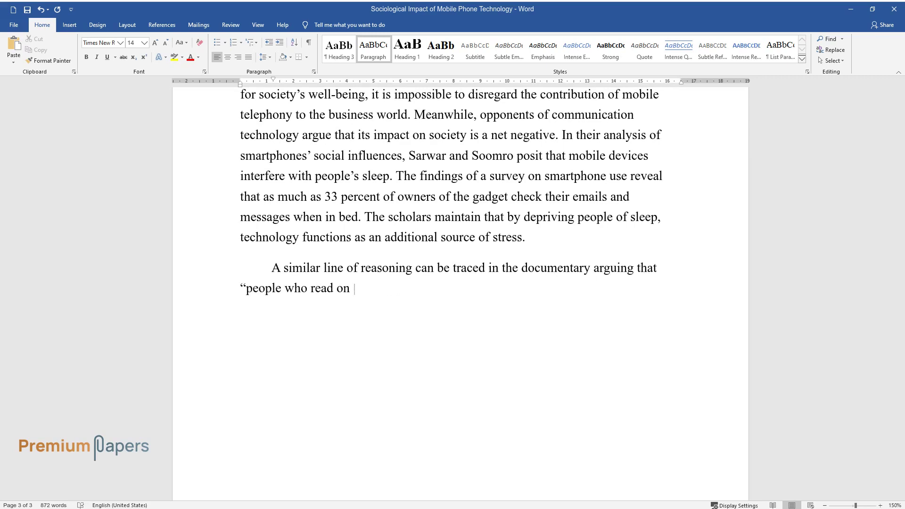
type("their smartphones at night have a ha")
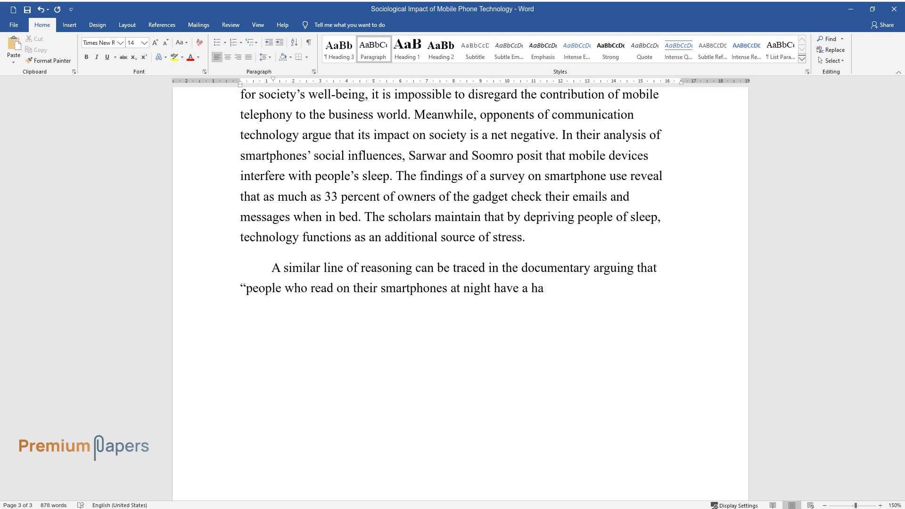
type("rder time falling asleep and produce")
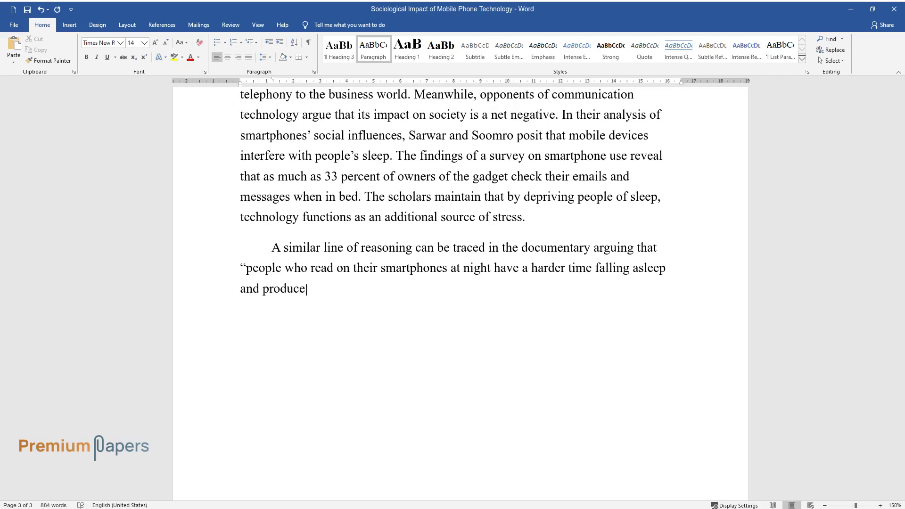
type(" less melatonin.\" Furthermore, mobile phone users often find it difficu")
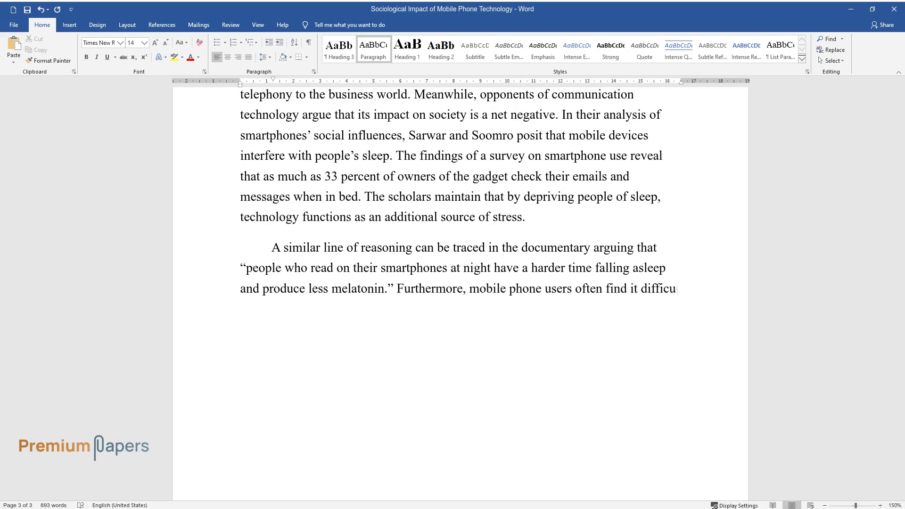
Step: Complete the "Furthermore" sentence on users' difficulty separating their business lives from their personal lives, thereby skewing a healthy work-family balance
type("lt to separate their business lives ")
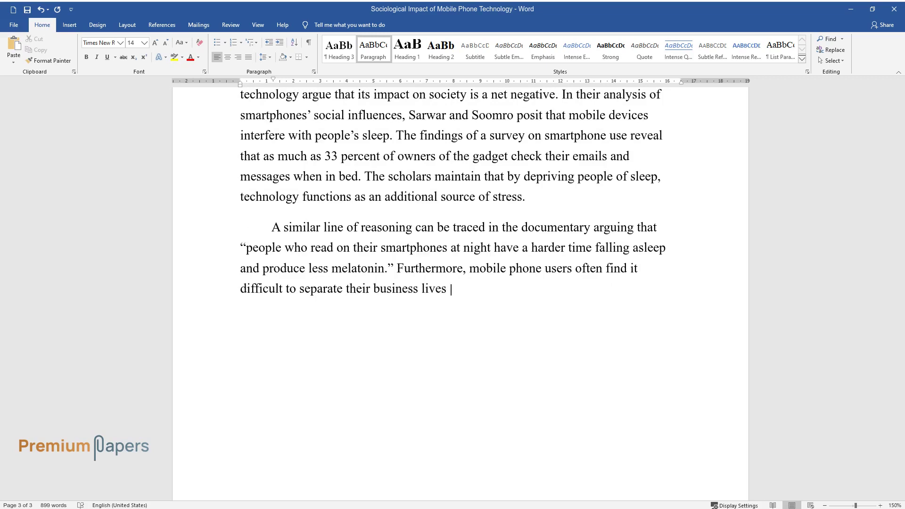
type("from their personal lives, thereby s")
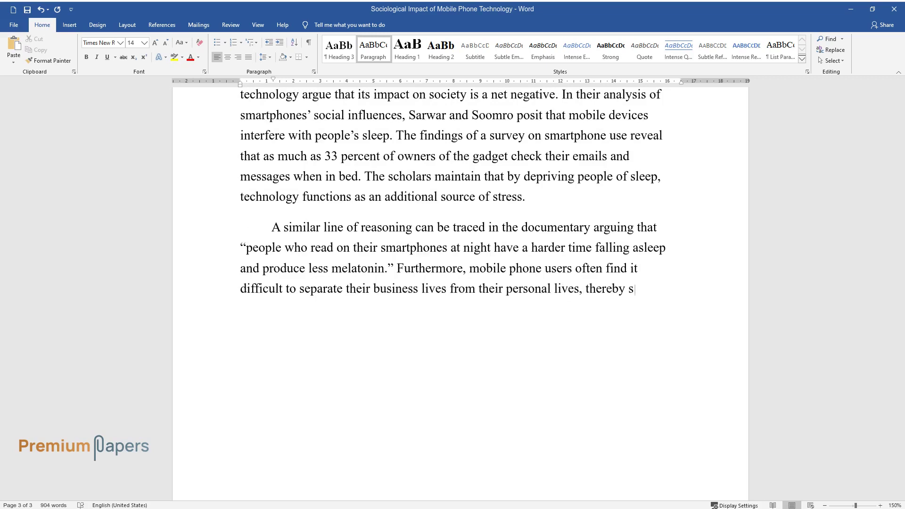
type("kewing a healthy work-family balanc")
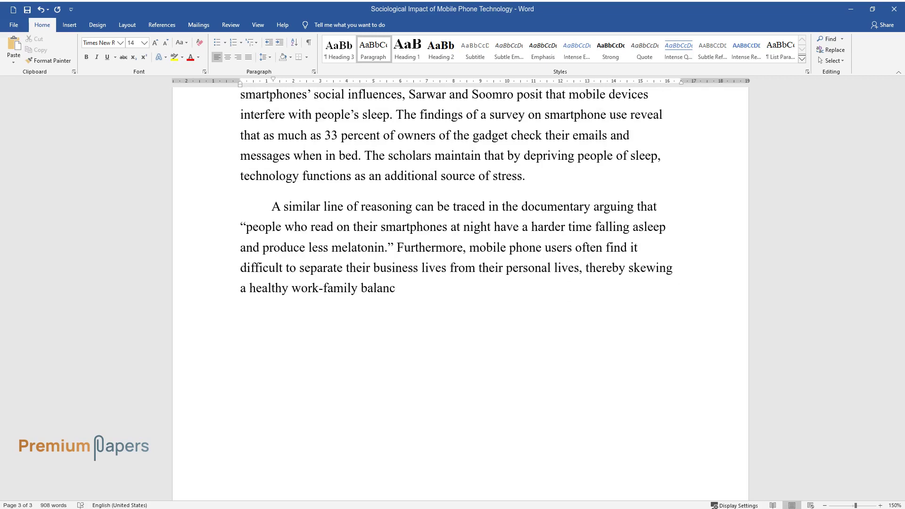
Step: Concede these points but write that continuous monitoring of messages stems from a willingness to maintain close connections, which is not, necessarily, a bad thing
type("e. While it is hard to argue against")
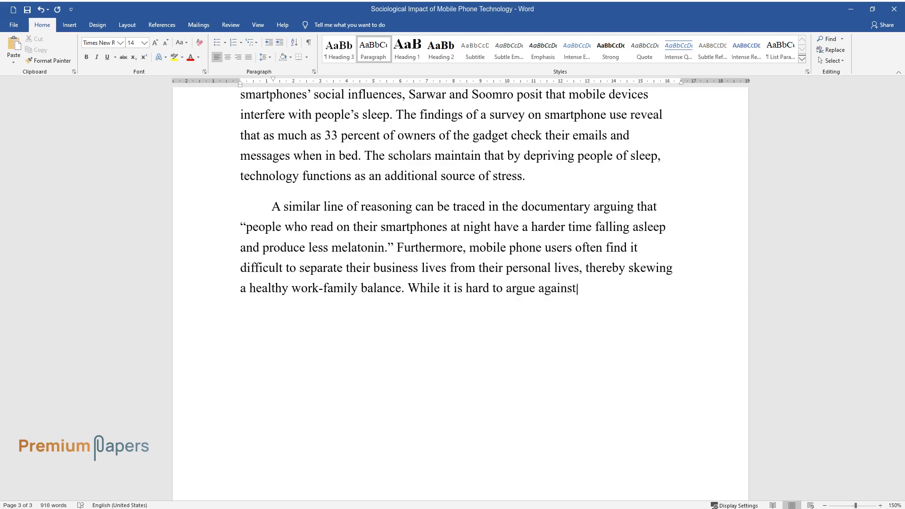
type(" these points, it has to be borne in")
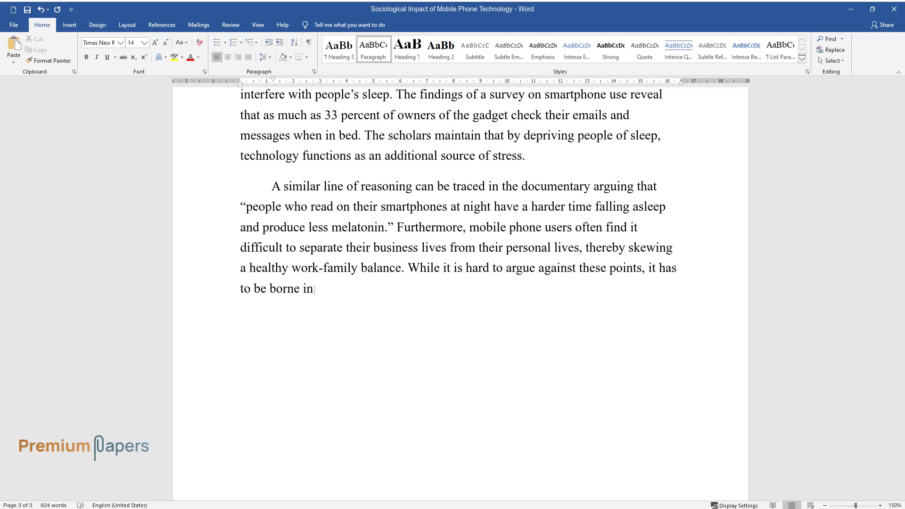
type(" mind that continuous monitoring of ")
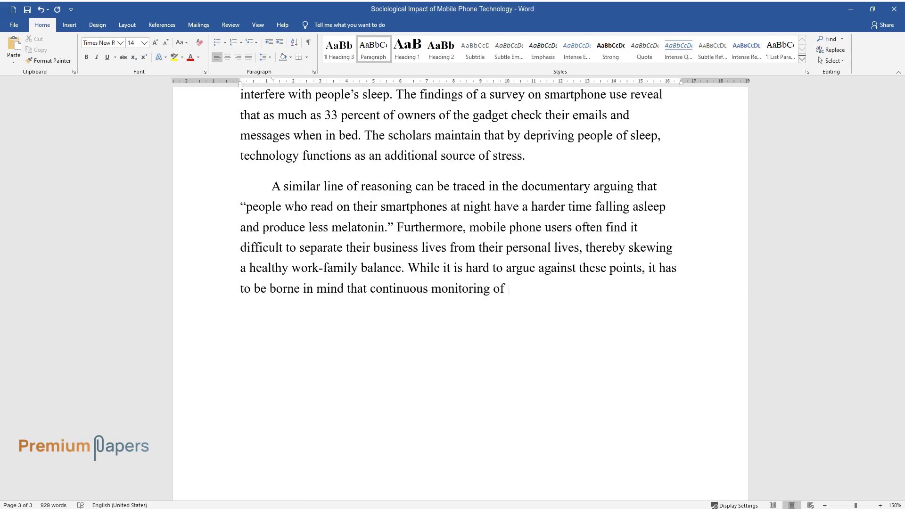
type("messages stems from a willingness to maintai")
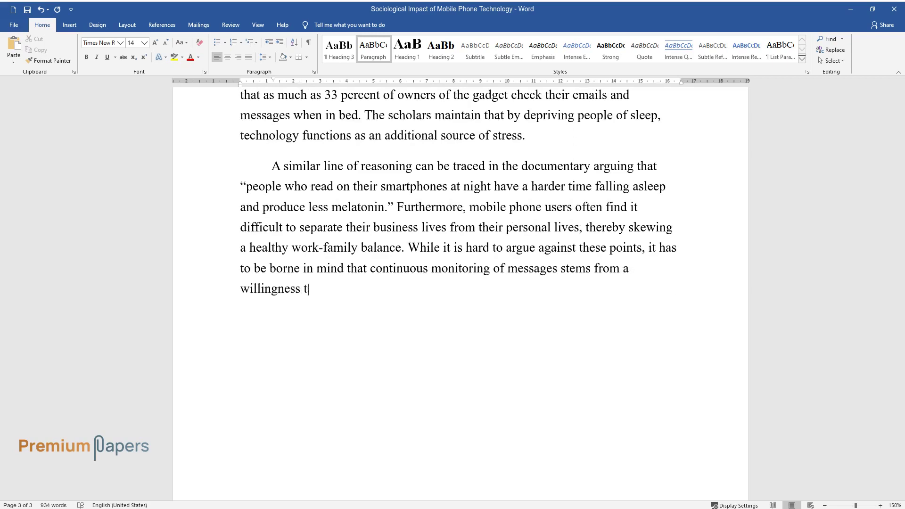
type("n a close connection with p")
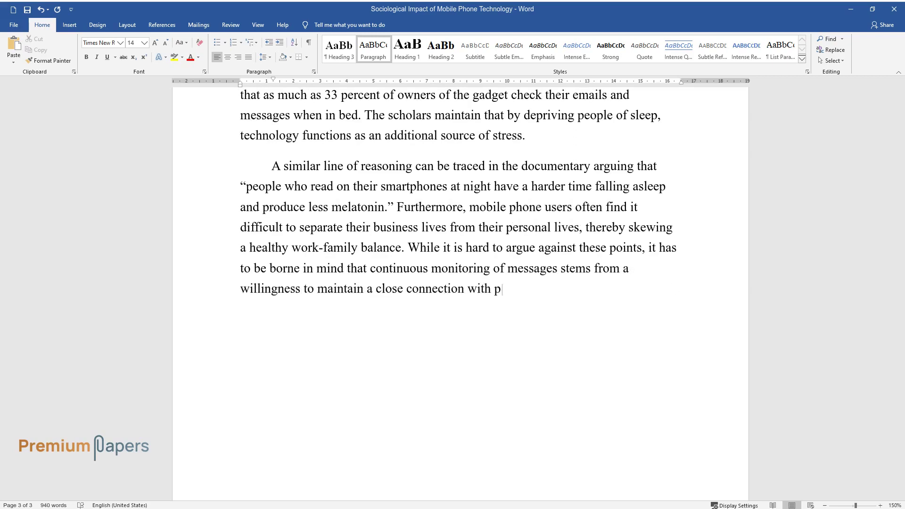
type("eople, which is not, necessarily, a")
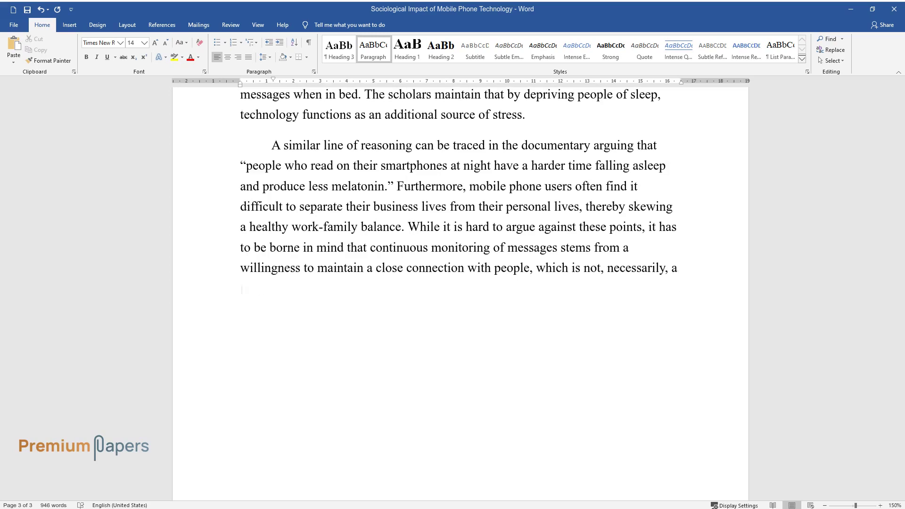
type(" bad thing. Therefore, the preservat")
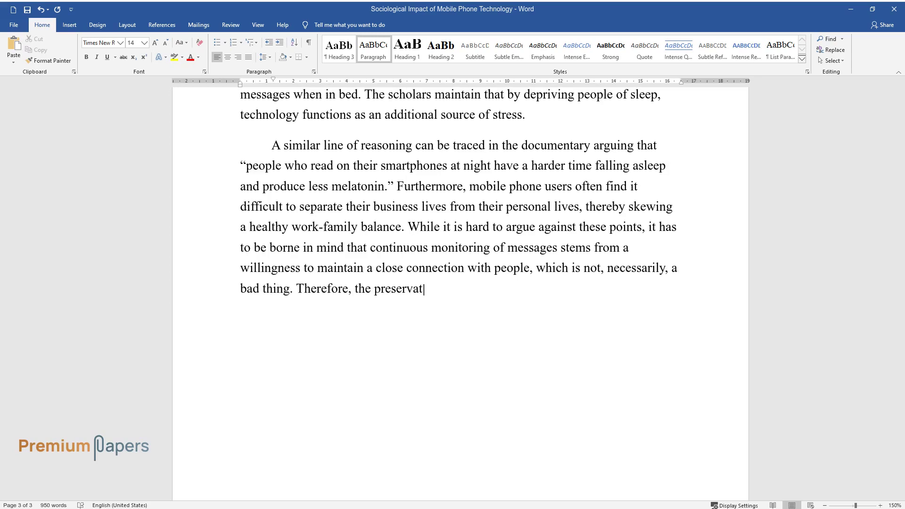
Step: Close the paragraph by calling the preservation of social cohesion a concerted and continuous effort, net benefits of which outweigh its net negatives
type("ion of social cohesion is a concerte")
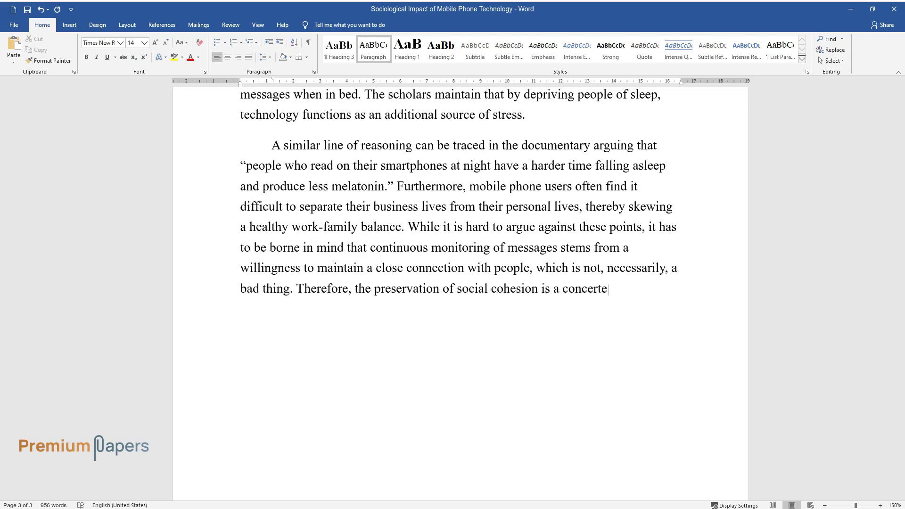
type("d and continuous effort net benefits")
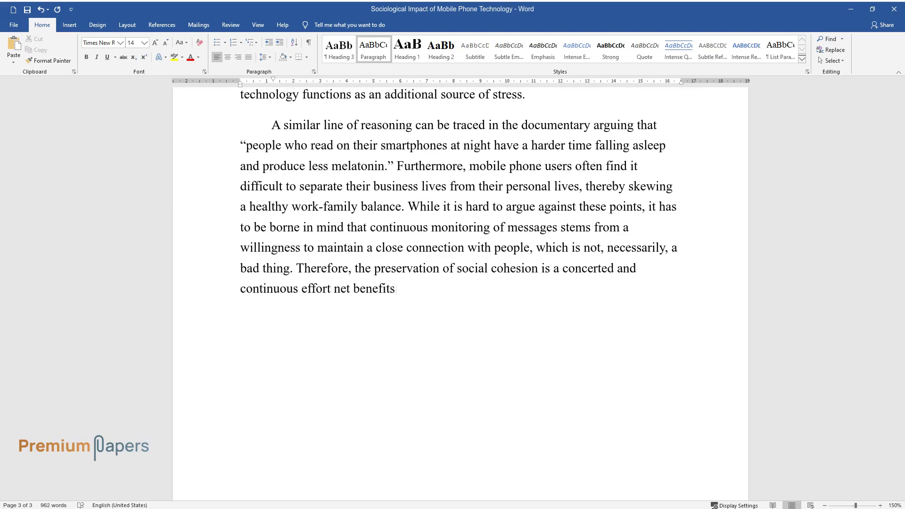
type(" of which outweigh its net negatives.")
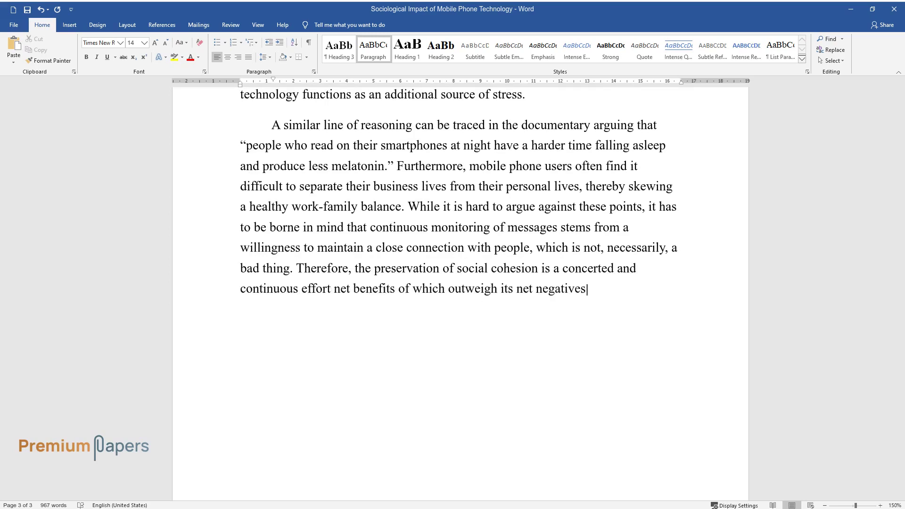
Step: Add the heading "Conclusion" in the Heading 2 style after the last Discussion paragraph
key("ctrl+Return")
type("Conclus")
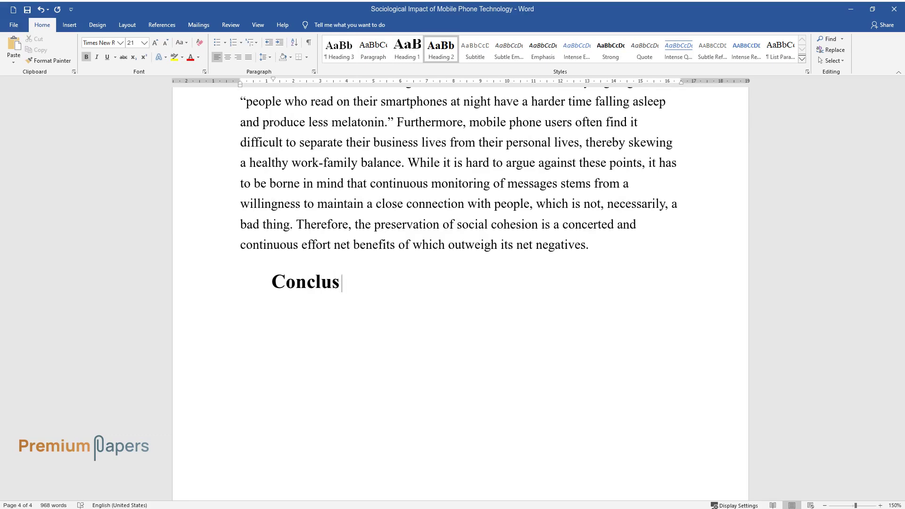
type("ion")
key("Return")
Step: Open the conclusion by stating that the paper has discussed the sociological impact of mobile telephony
type("The p")
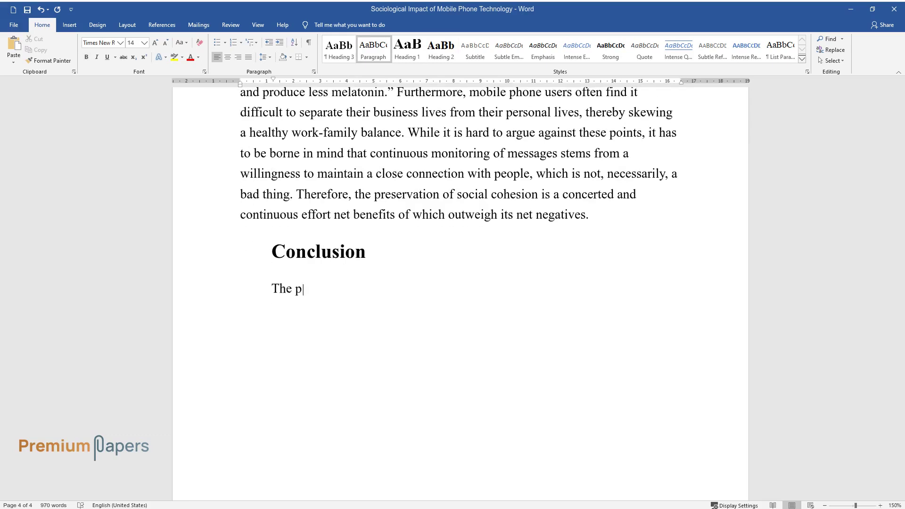
type("aper has discussed the sociological")
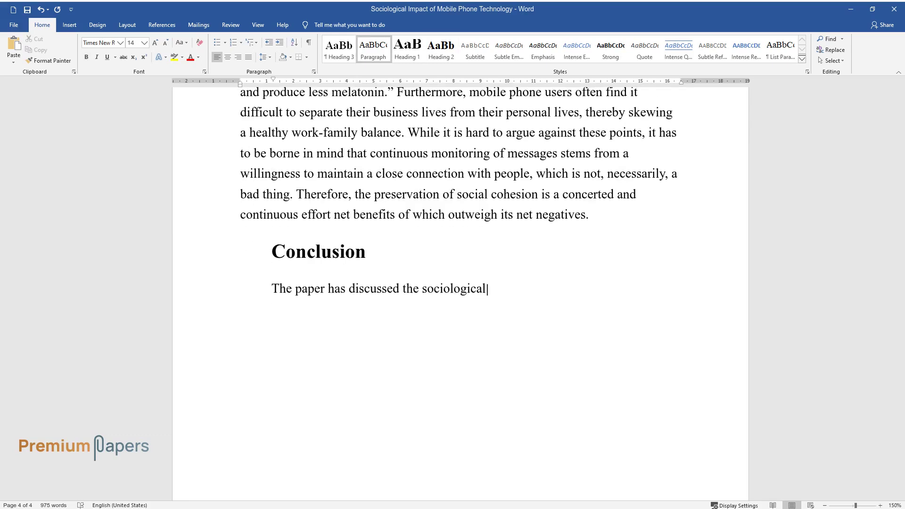
type(" impact of mobile telephony. It has ")
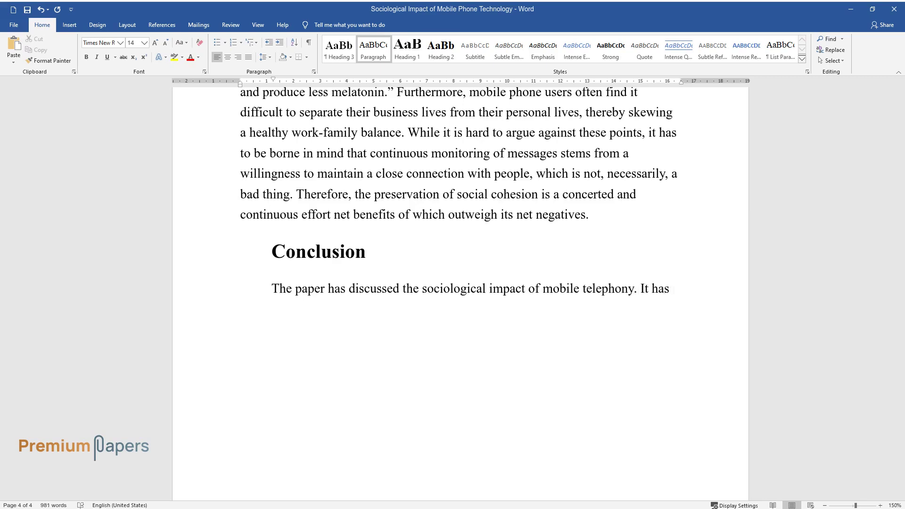
Step: Continue the conclusion by stating that introducing technology into people's everyday lives has helped them to traverse away from the conventional norms of social interaction
type("been argued that the introduction o")
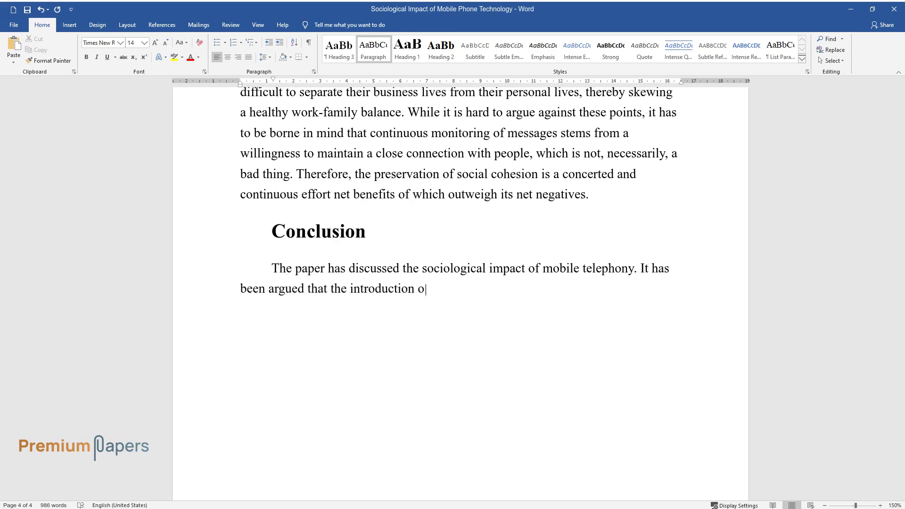
type("f technology into people's everyday")
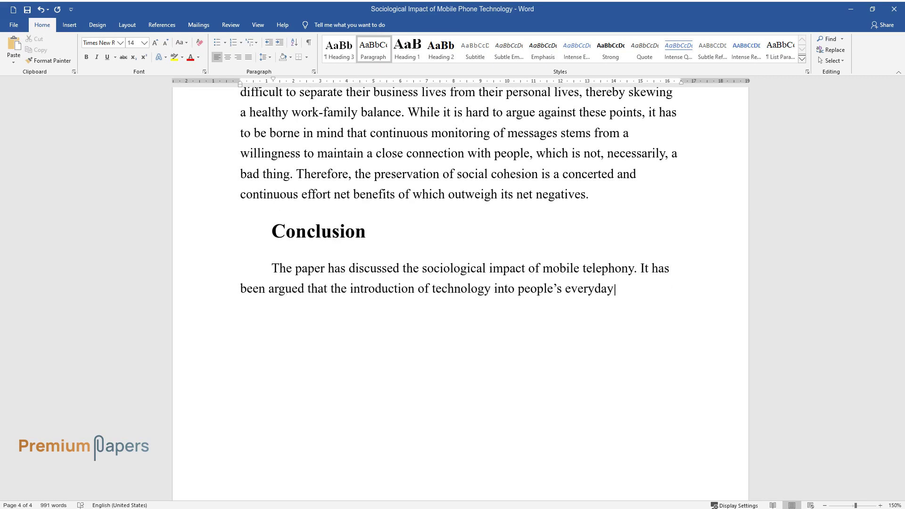
type(" lives has helped")
type(" them to traverse")
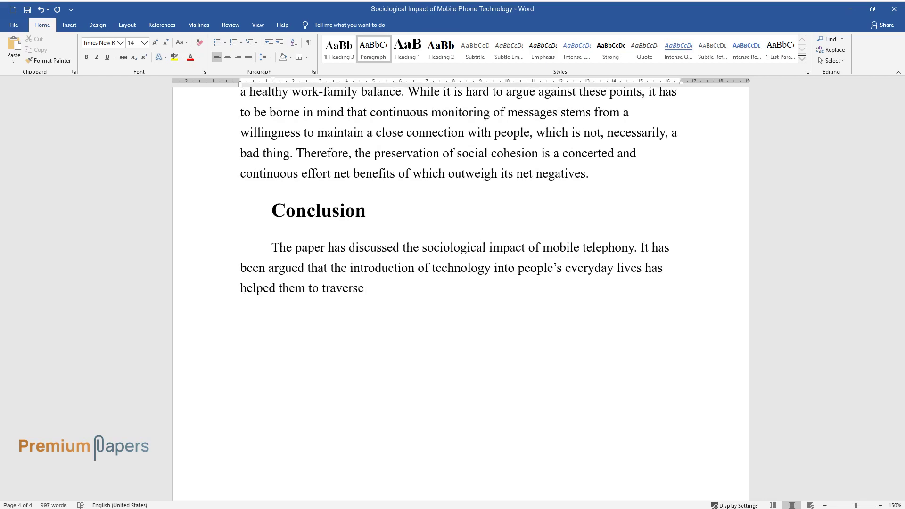
type(" away from the conventional norms of")
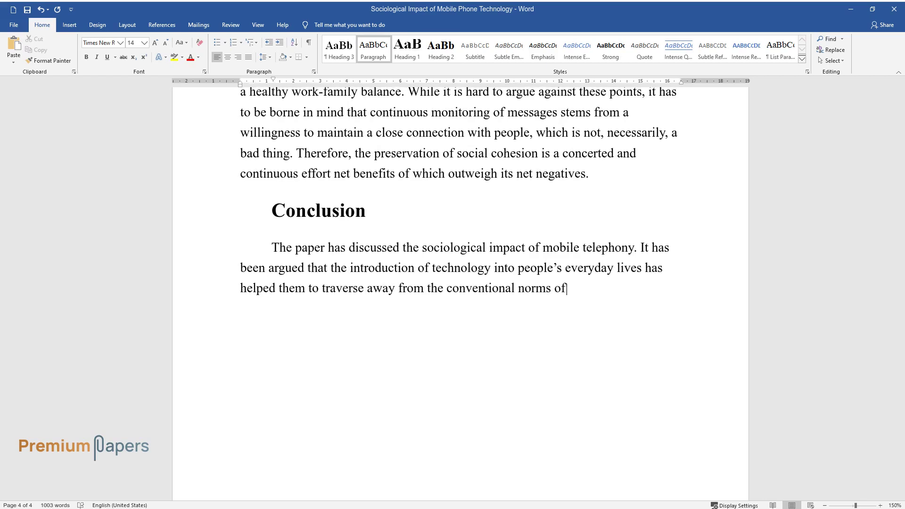
type(" social interaction. By having acce")
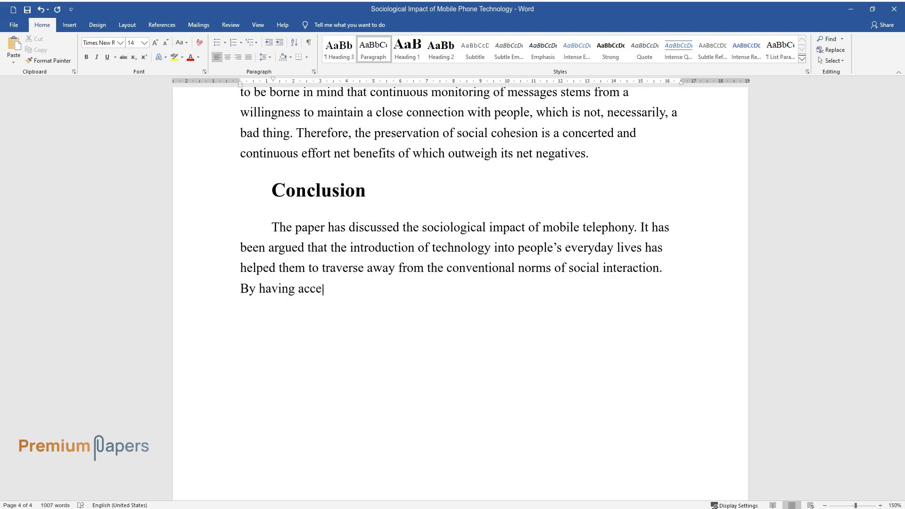
Step: Write that access to effective mediated communication has let small- and mid-size social groups increase their cohesiveness, an extremely beneficial effect of cell phones
type("ss to effective means of mediated c")
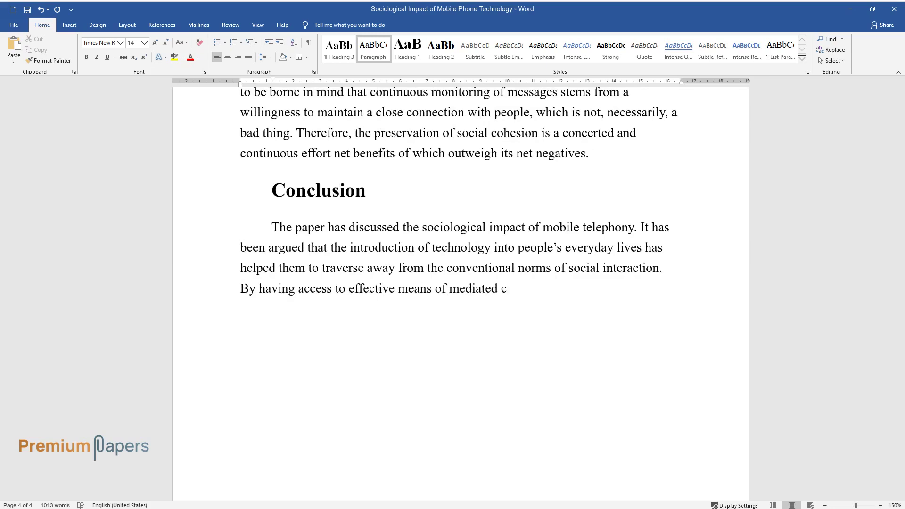
type("ommunication, small- and mid-size s")
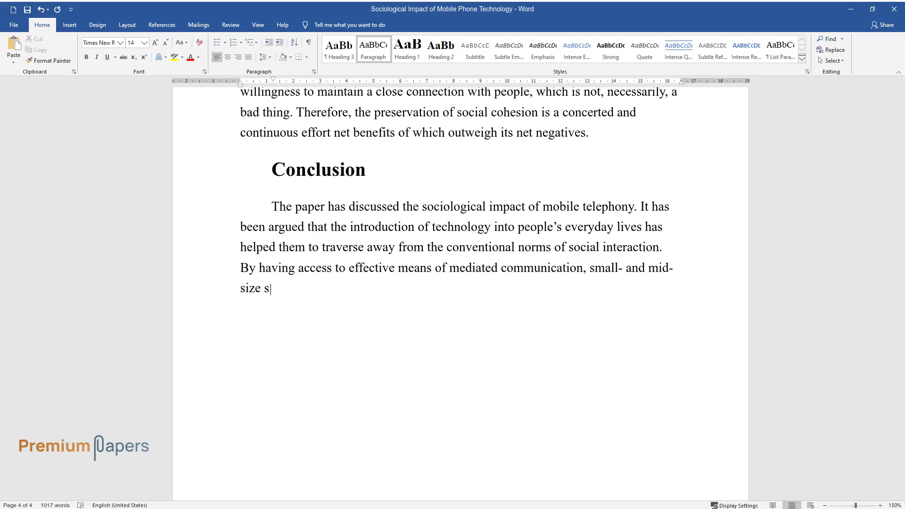
type("ocial groups have been able to incr")
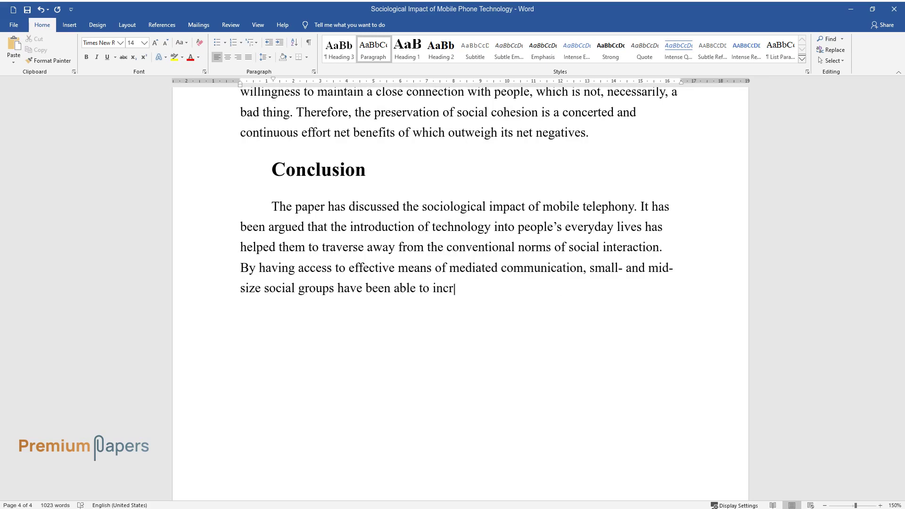
type(" cohesiveness, which is a")
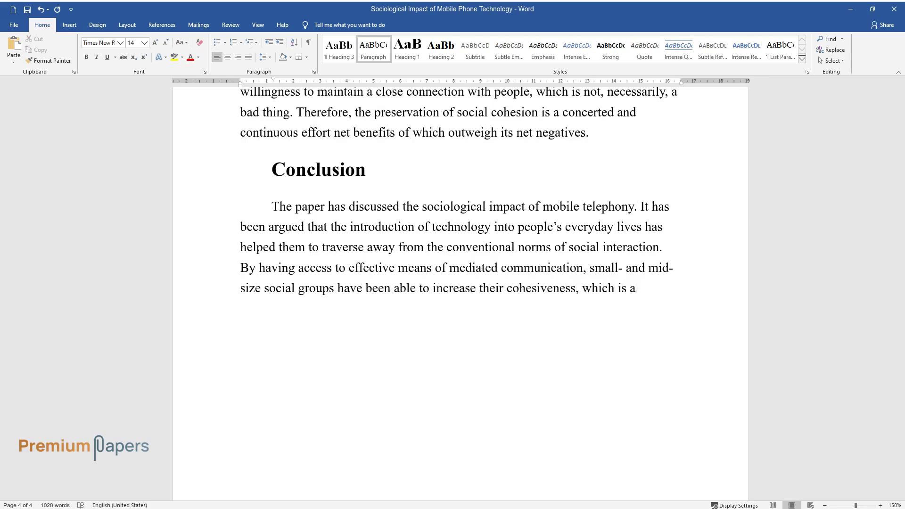
type("n extremely beneficial effect of ce")
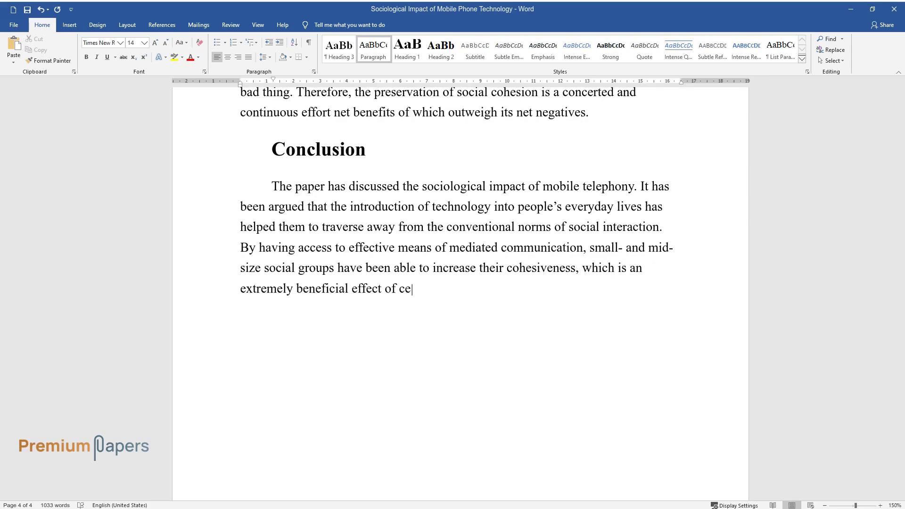
type("ll phones. Furthermore, despite some")
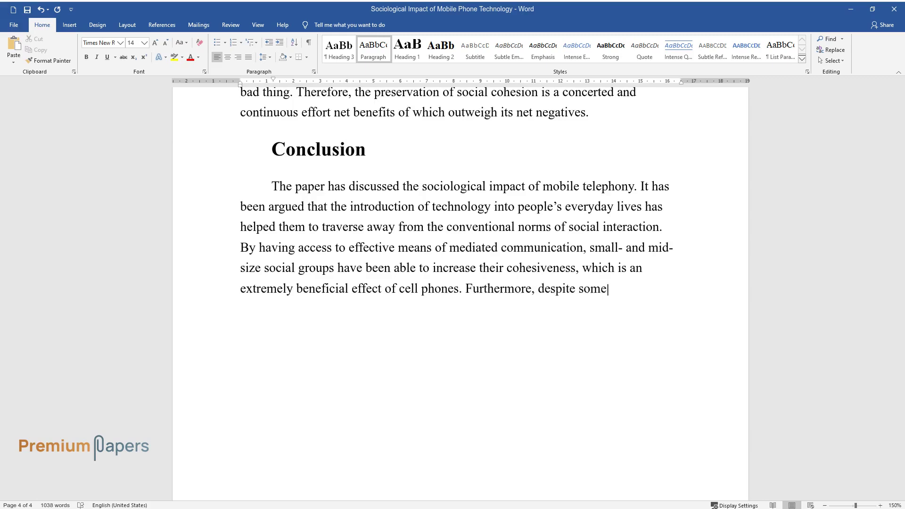
Step: Add that, despite some negative influences on people's lives, the emergence of technology has helped to strengthen the economy
type(" negative influences that technolog")
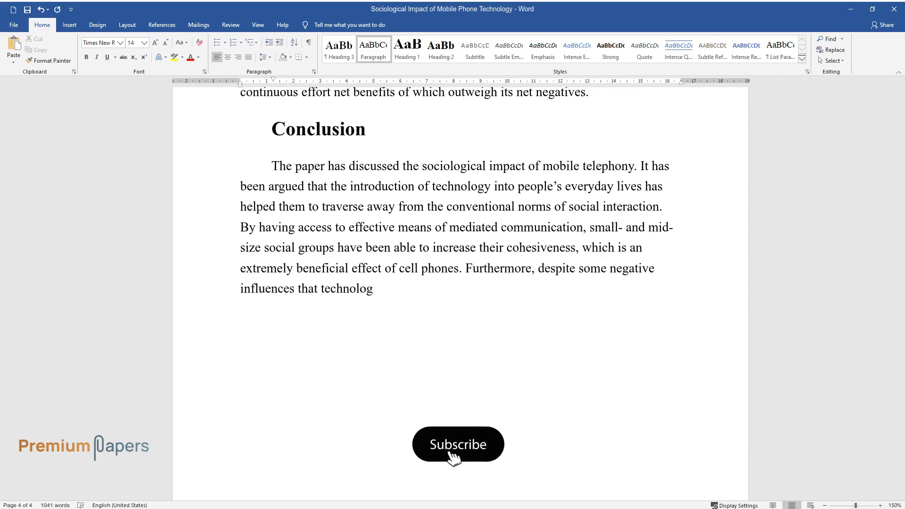
type("y has on people’s lives, its emerge")
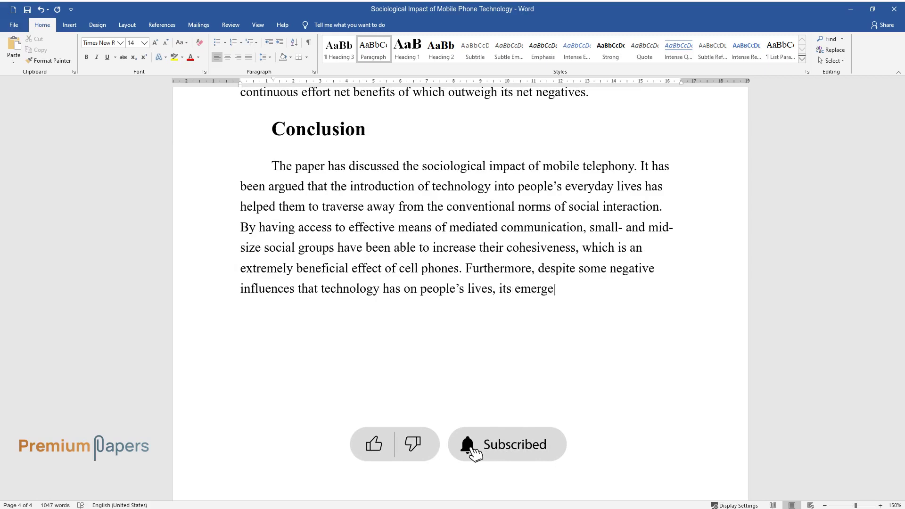
type("nce has helped to strengthen the e")
type("conomy, thereby creating new societa")
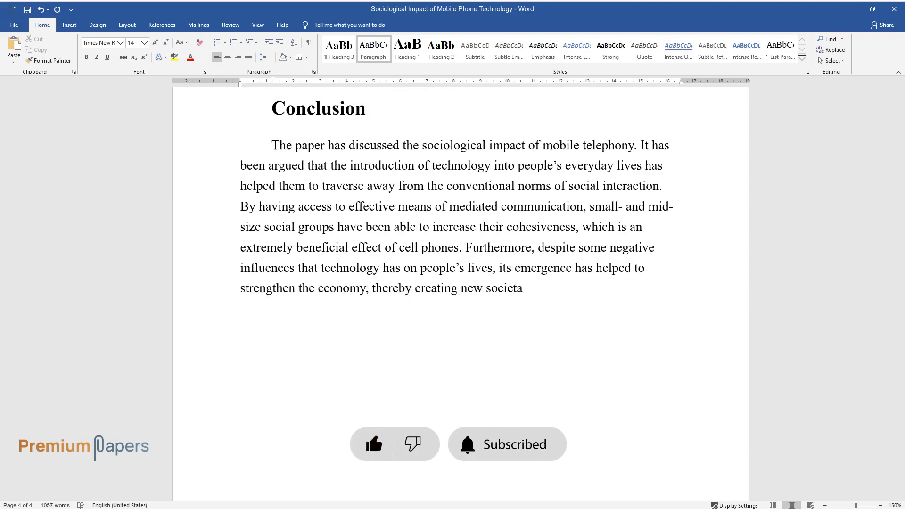